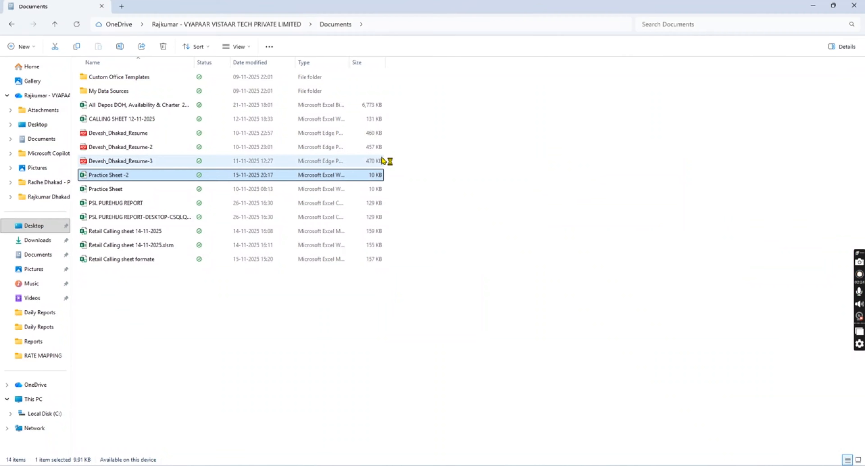
Switch to the Practice Sheet -2 workbook in Excel and enter LEFT, RIGHT and MID in cells C9, C10 and C11
key(alt+Tab)
key(alt+Tab)
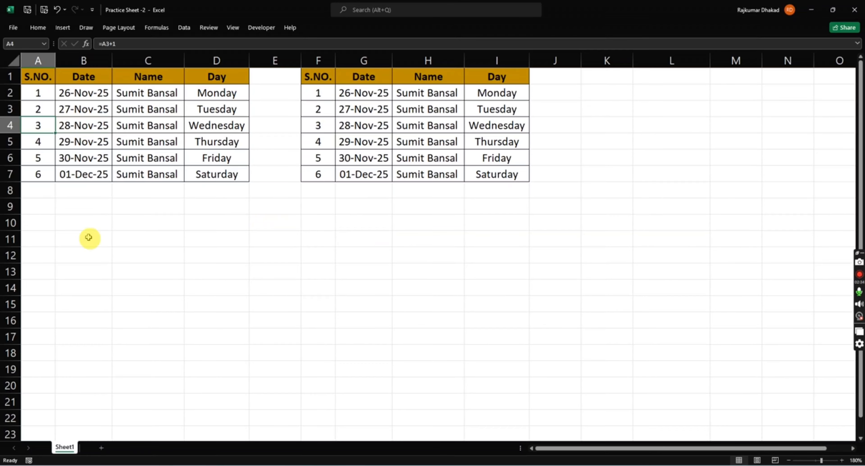
click(126, 211)
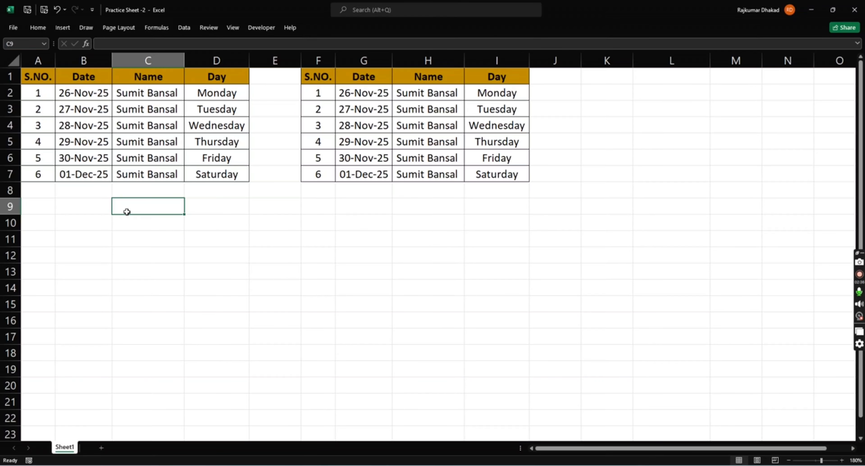
click(126, 211)
text(LEFT)
key(Return)
text(R)
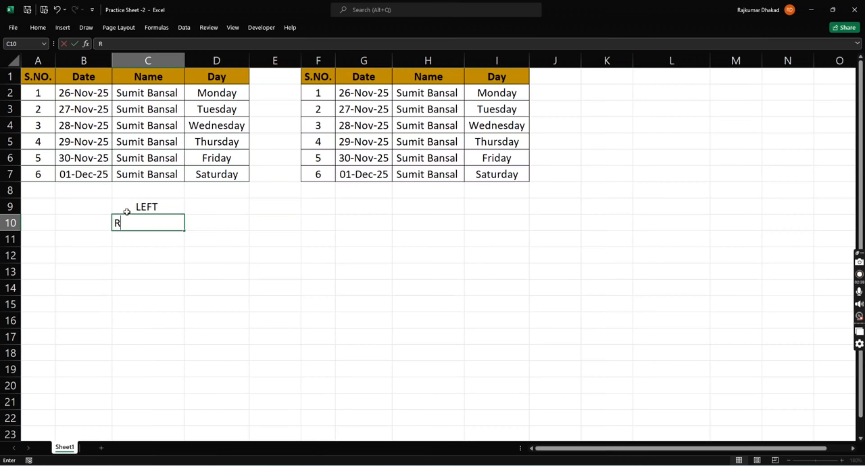
text(IGHT)
key(Return)
text(MID)
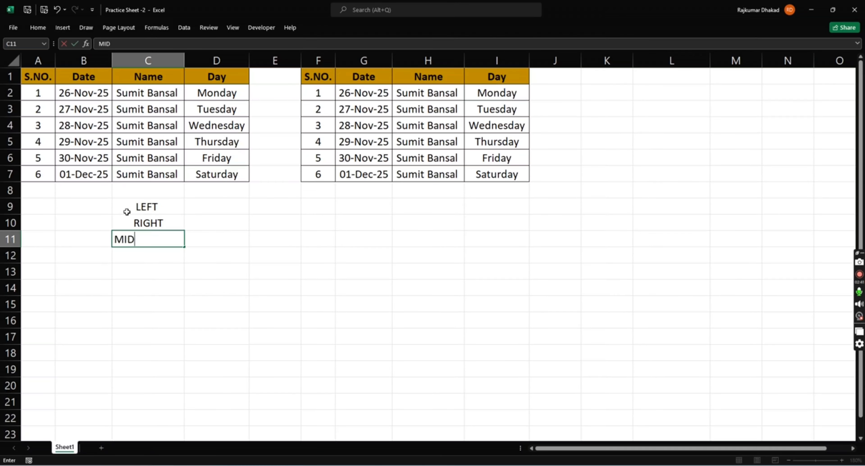
key(Return)
key(Up)
key(Up)
key(Up)
key(Right)
key(Right)
key(Up)
key(Up)
key(Right)
key(Right)
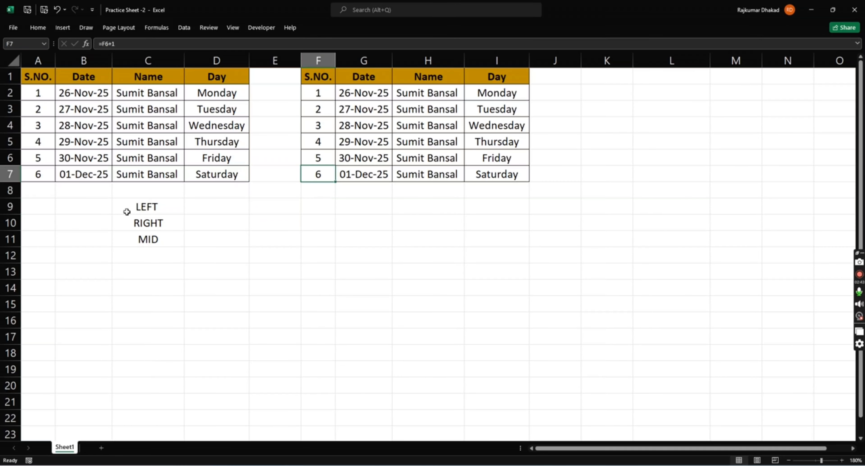
key(Left)
key(Left)
key(Left)
key(Down)
key(Down)
key(Left)
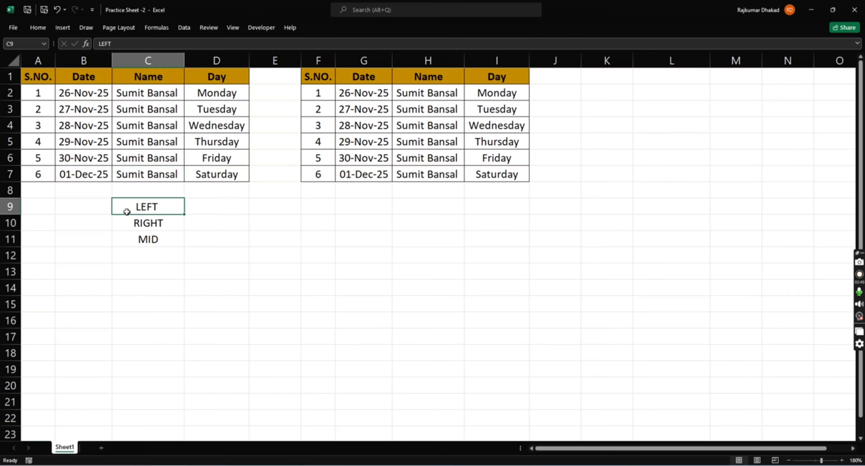
key(Up)
key(Up)
key(Right)
key(Right)
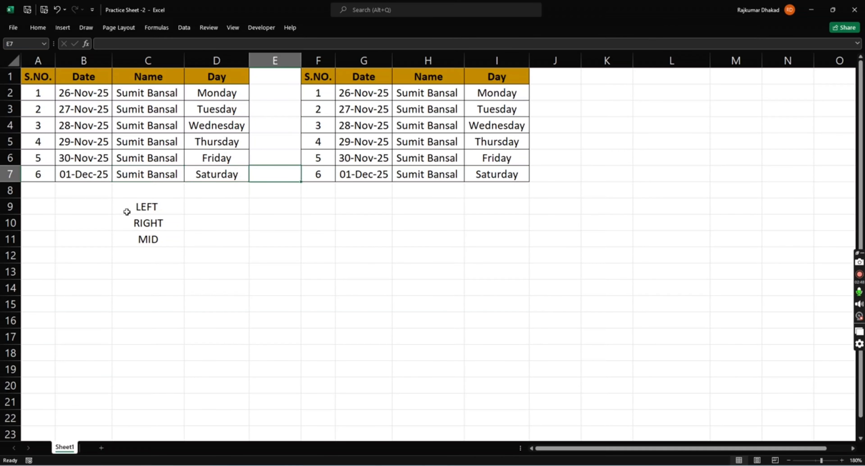
Examine the entries in the second table's Name column, from H2 down to H7
click(421, 116)
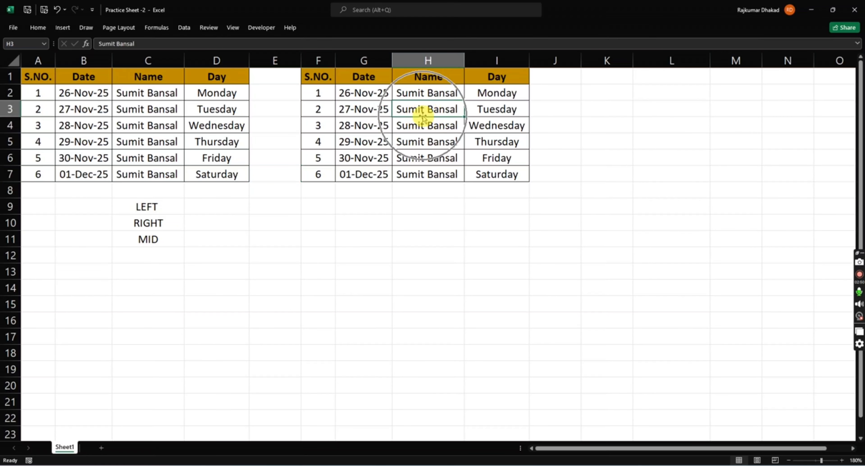
click(427, 93)
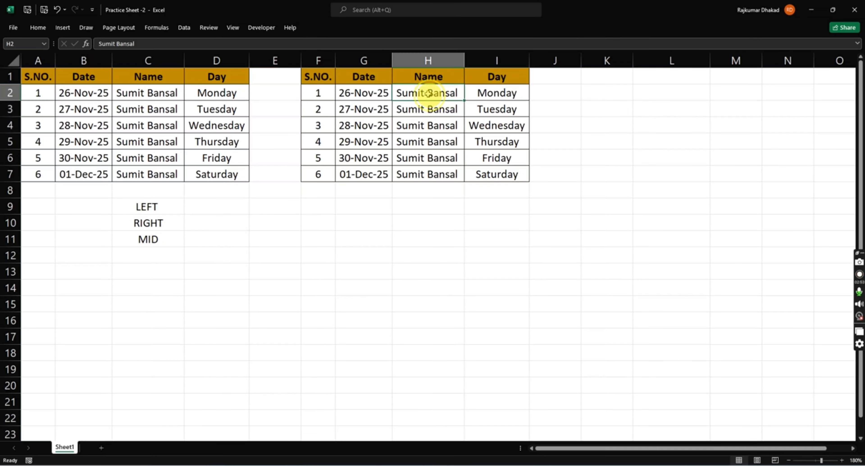
key(Down)
key(Down)
key(Down)
key(Down)
key(Down)
key(Down)
key(Down)
key(Down)
key(Up)
key(Up)
key(Up)
key(Up)
key(Up)
key(Up)
key(Up)
key(Up)
key(Up)
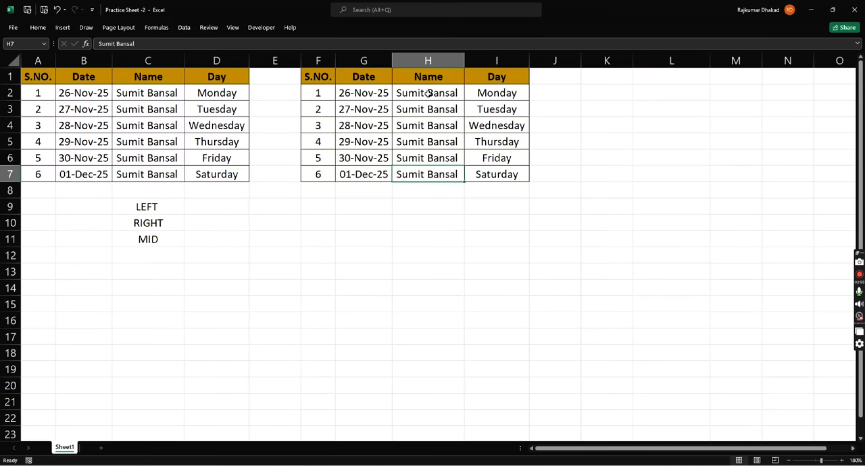
key(Down)
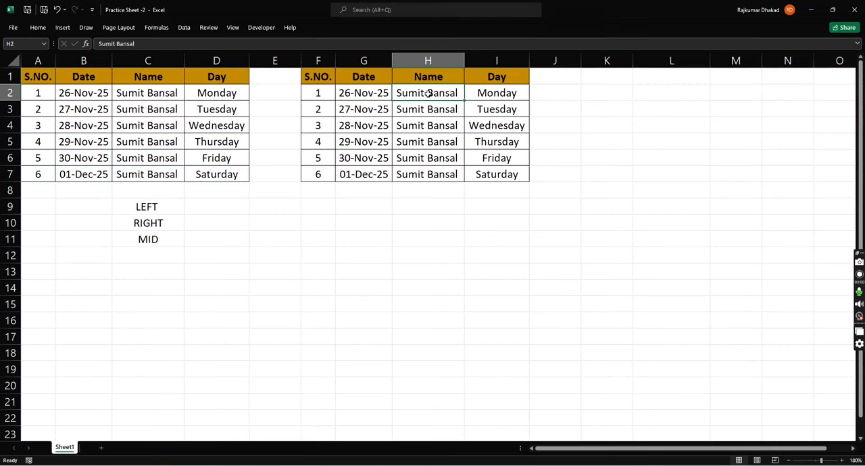
key(Down)
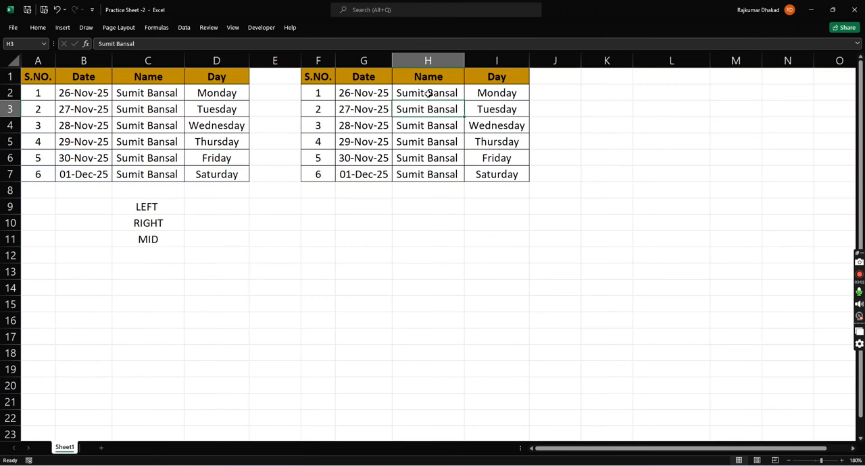
key(Down)
key(Down)
key(Up)
key(Down)
key(Down)
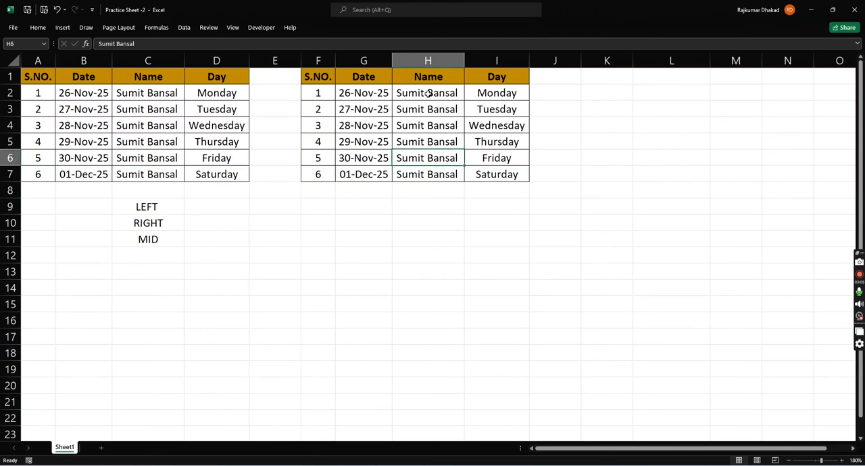
key(Down)
key(Down)
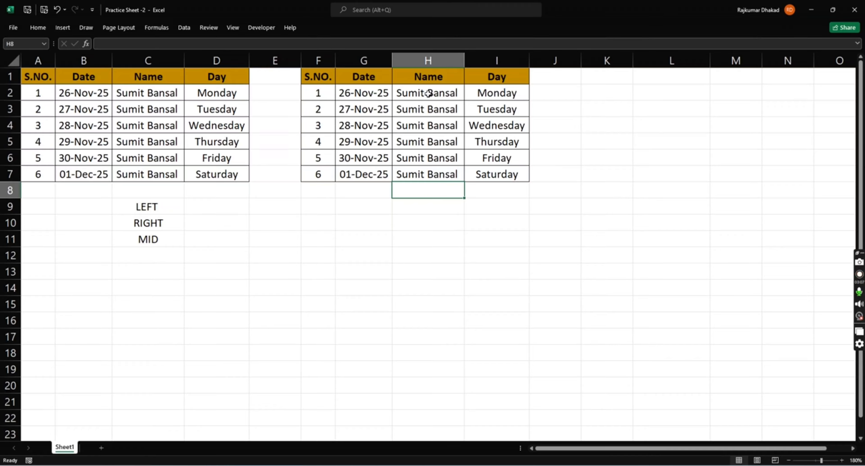
key(Down)
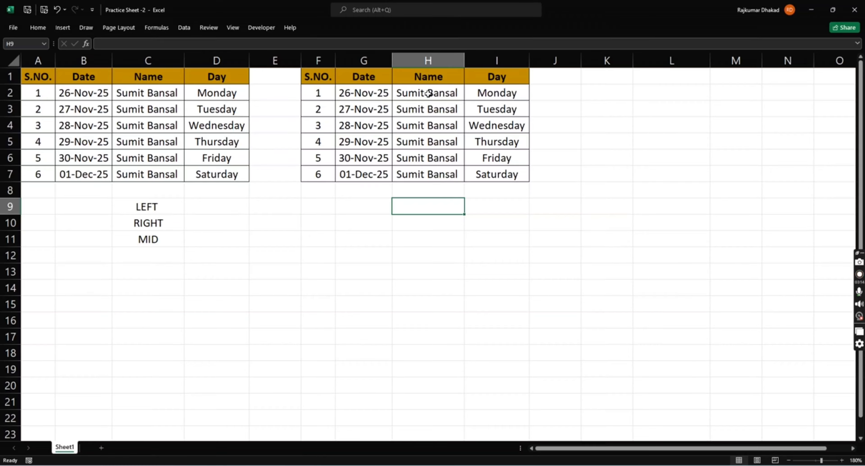
key(Up)
key(Up)
key(Up)
key(Up)
key(Up)
key(Up)
key(Up)
key(Up)
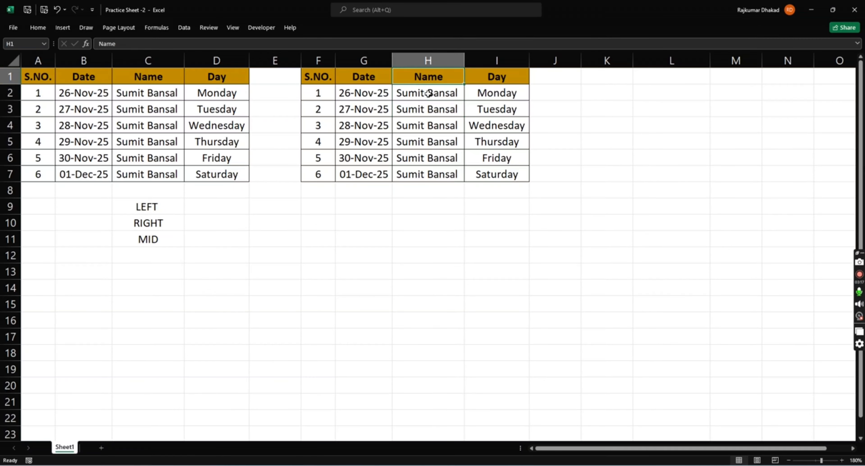
key(Down)
key(Down)
key(Down)
key(Down)
key(Down)
key(Down)
key(Down)
key(Down)
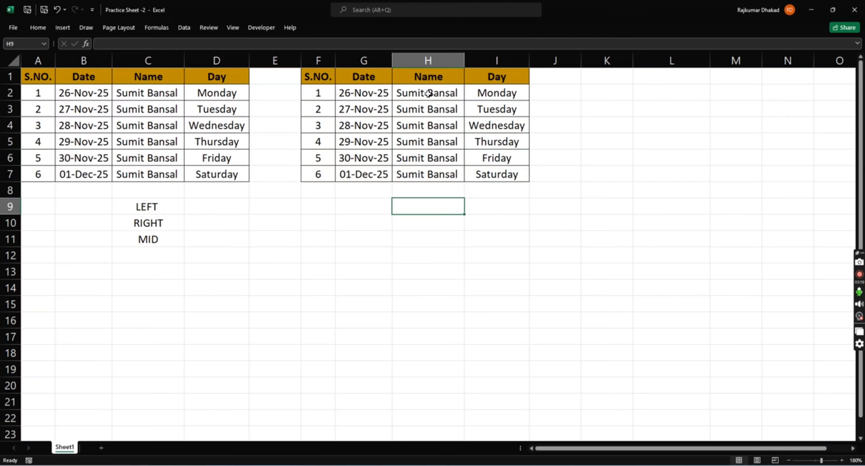
text(=)
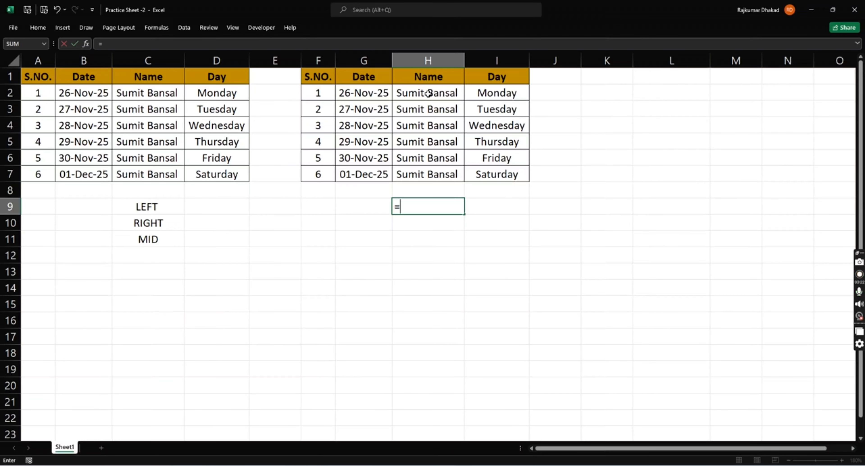
text(LE)
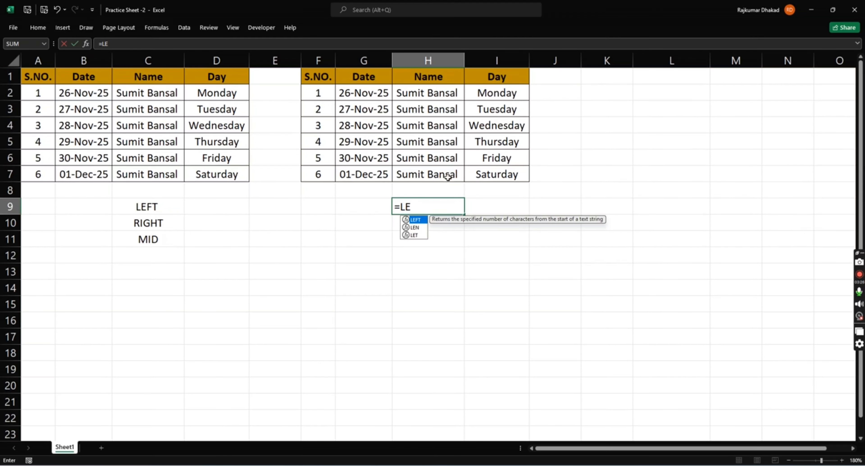
key(Escape)
key(Escape)
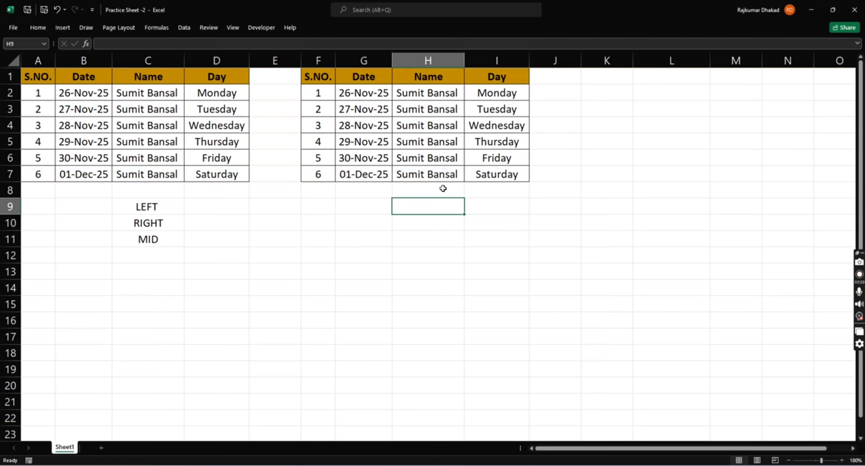
Enter the formula =LEFT(H2,5) in cell H9 to extract the first five characters of the name
scroll(423, 243, up, 5)
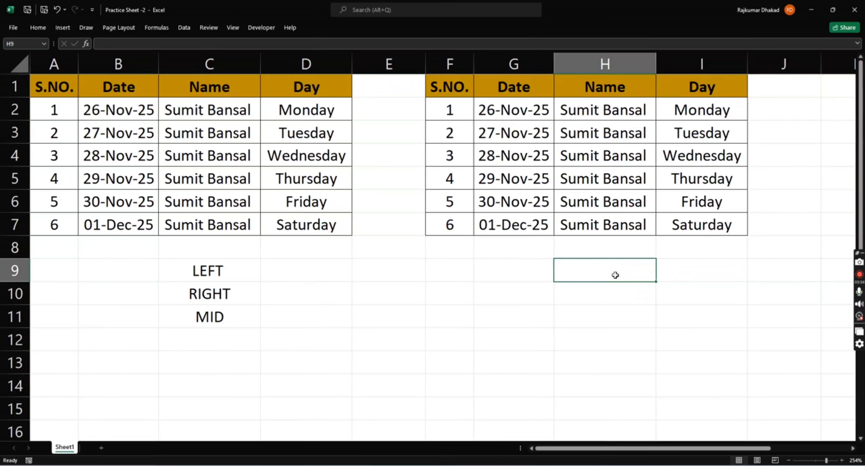
text(=LEFT)
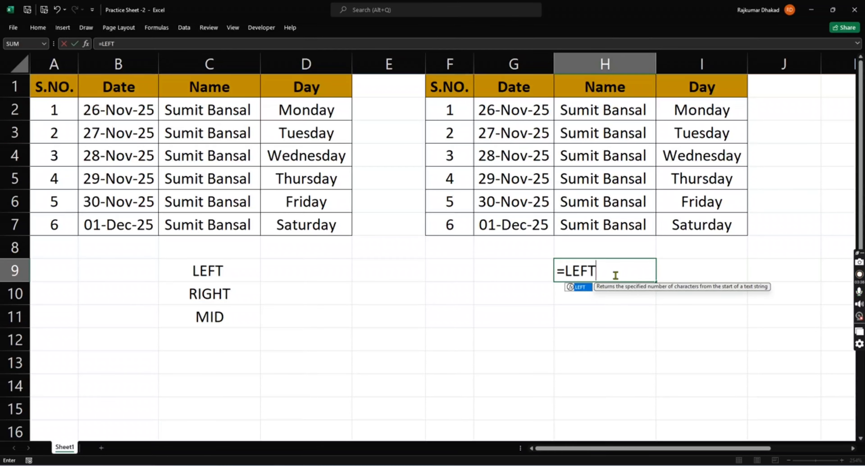
text(()
key(ctrl+Up)
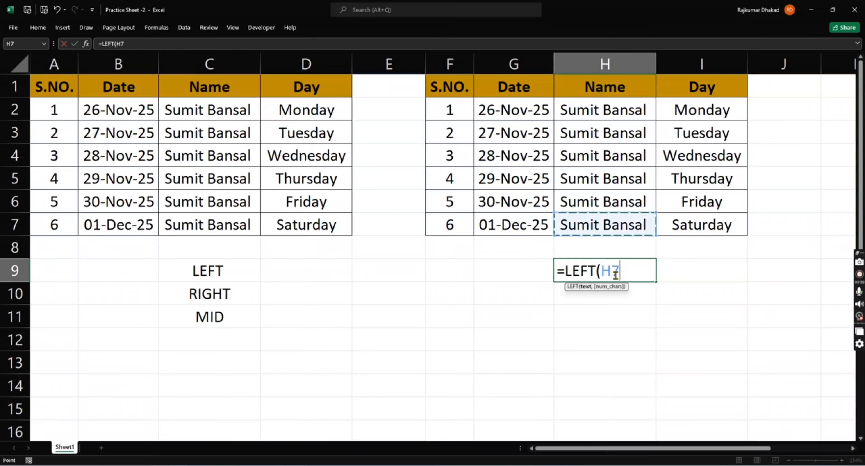
key(ctrl+Up)
key(Down)
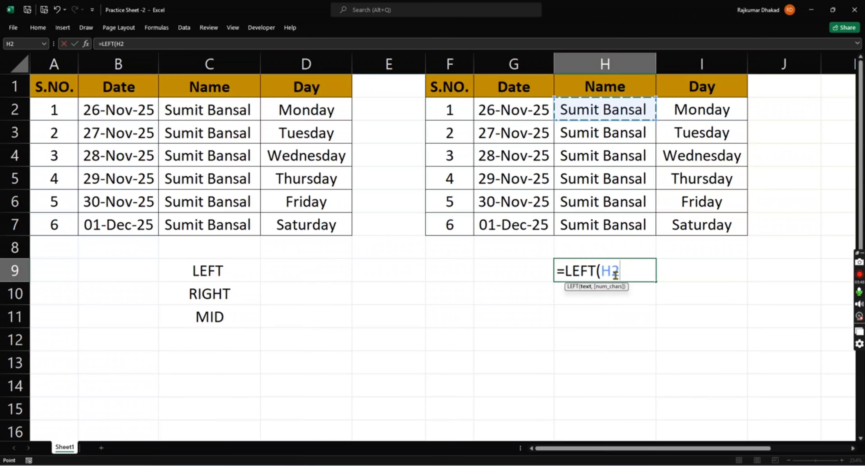
text(,)
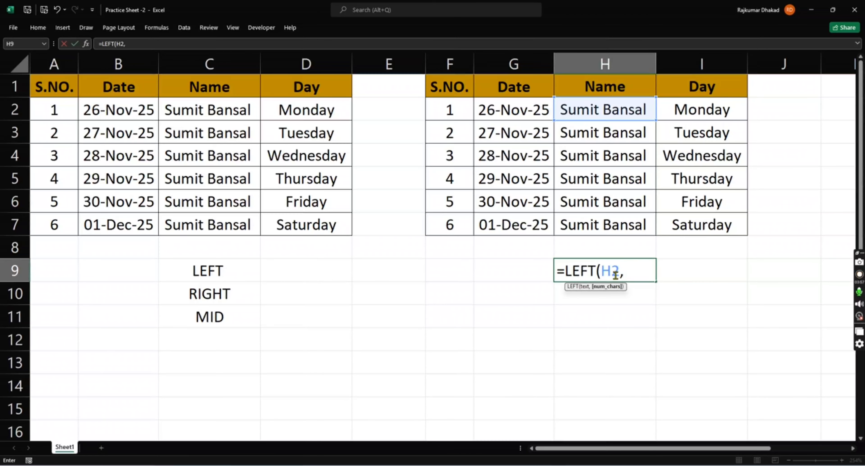
text(5))
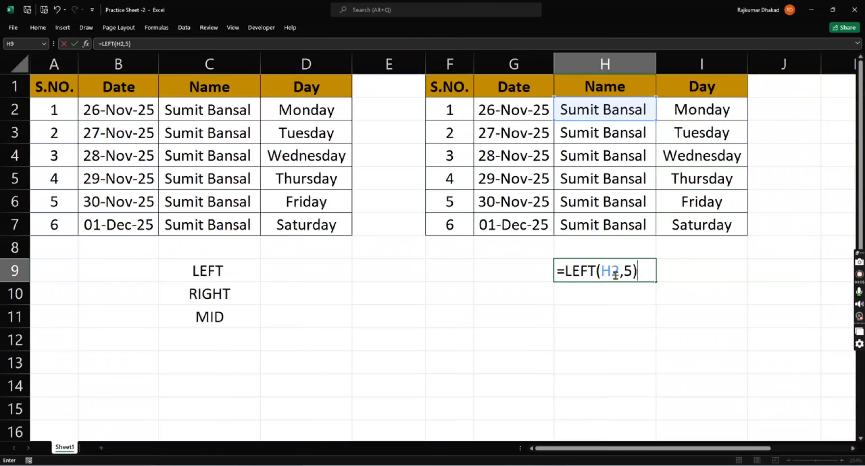
key(Return)
click(615, 275)
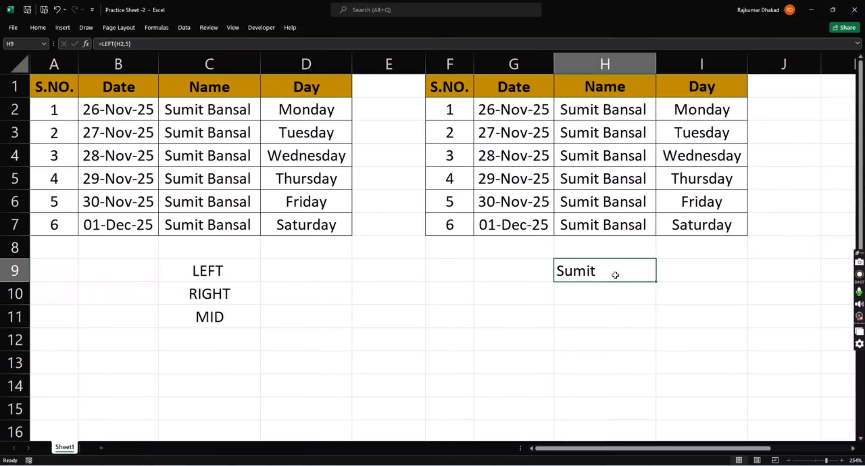
Fill the LEFT formula from H9 down through H13
key(shift+Down)
key(shift+Down)
key(shift+Down)
key(shift+Down)
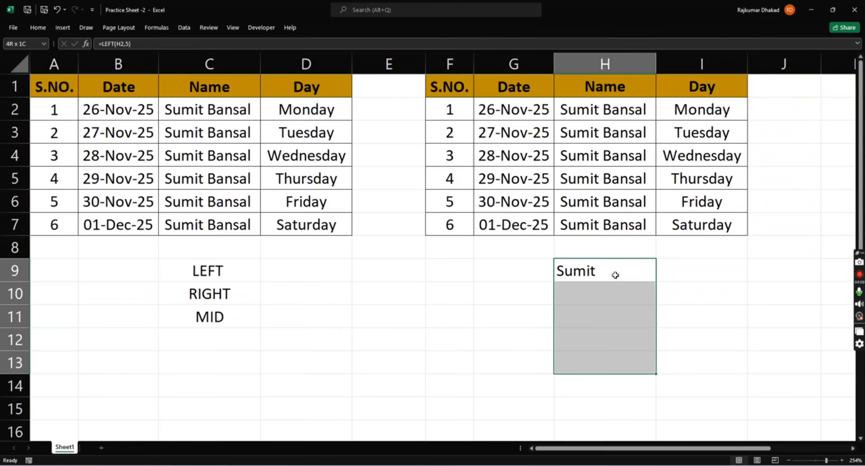
key(ctrl+d)
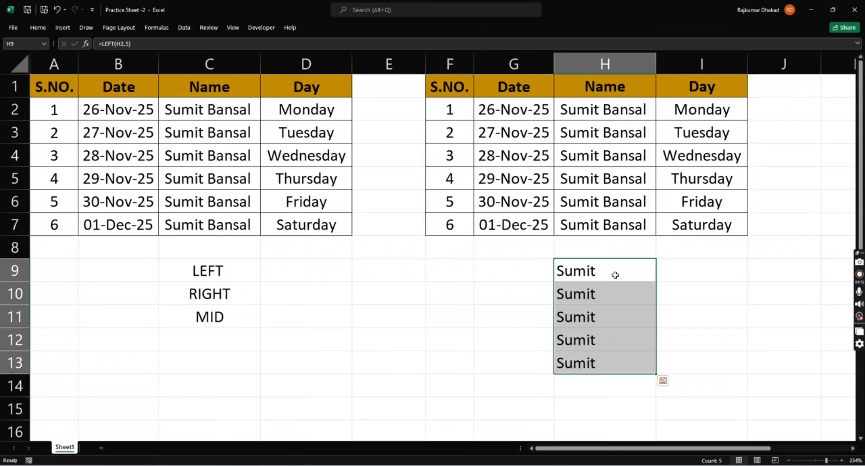
Replace the first name in cell H3 with a different four-letter first name in capitals, keeping the surname
key(Down)
key(Down)
key(Up)
key(Up)
key(Up)
key(Up)
key(Up)
key(Up)
key(Up)
key(Up)
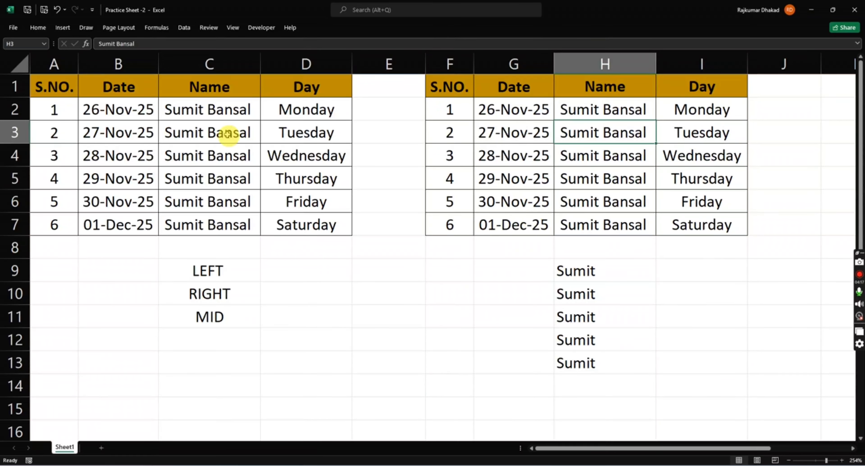
double_click(104, 44)
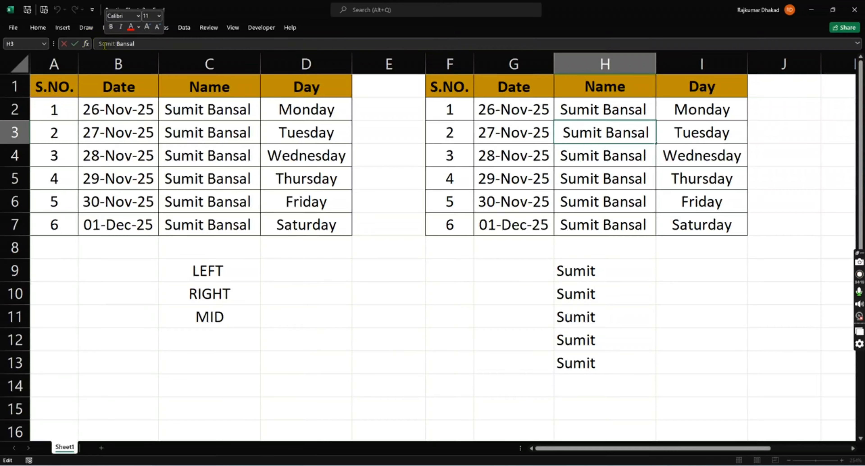
text(AMIT)
key(Return)
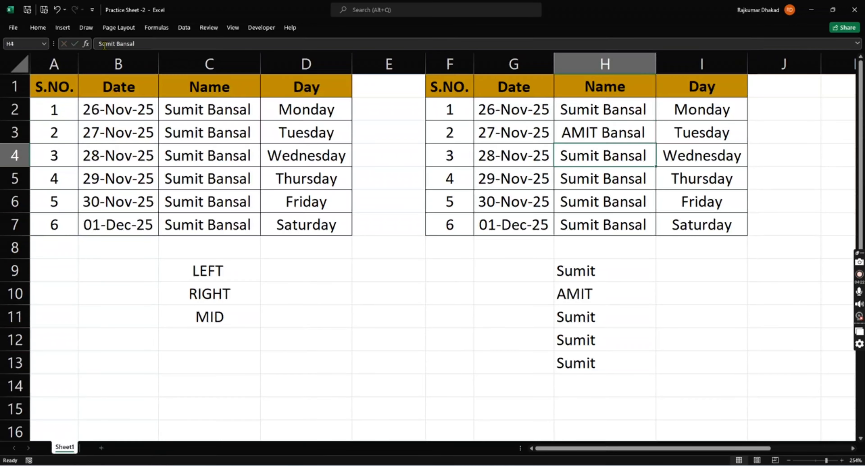
Replace the first name in cell H7 with a different five-letter first name in capitals, keeping the surname
click(585, 287)
key(Down)
key(Down)
key(Up)
key(Up)
key(Up)
key(Up)
key(Up)
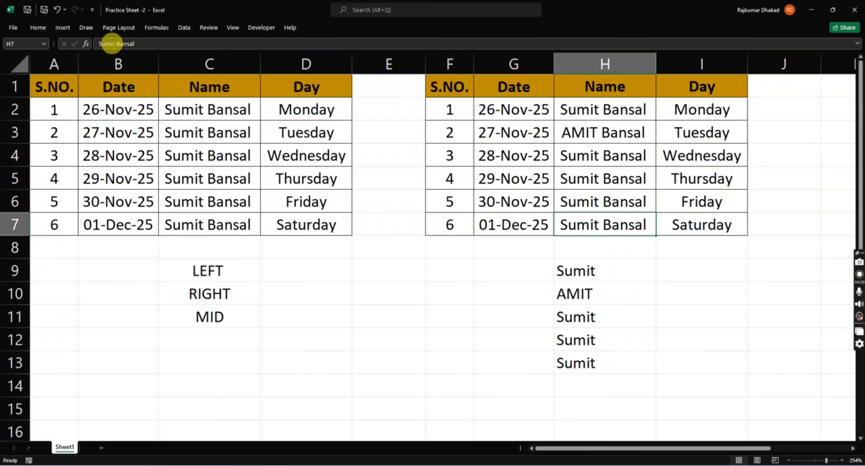
click(104, 44)
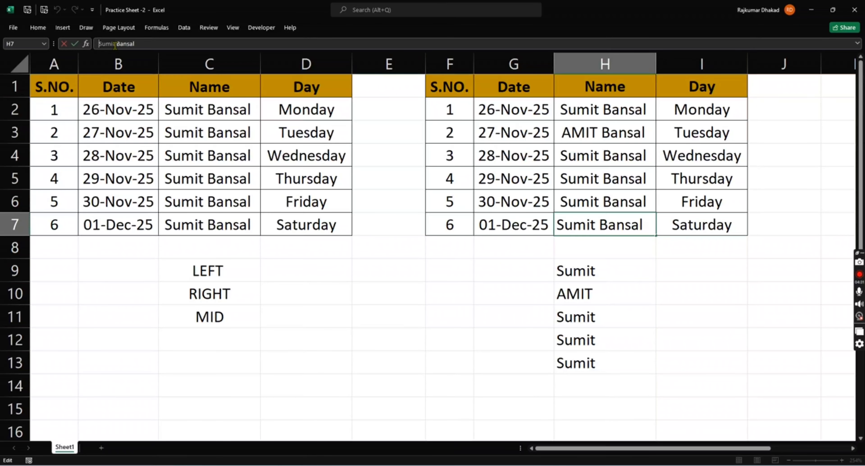
key(BackSpace)
key(BackSpace)
key(BackSpace)
key(BackSpace)
key(BackSpace)
text(ANSUL)
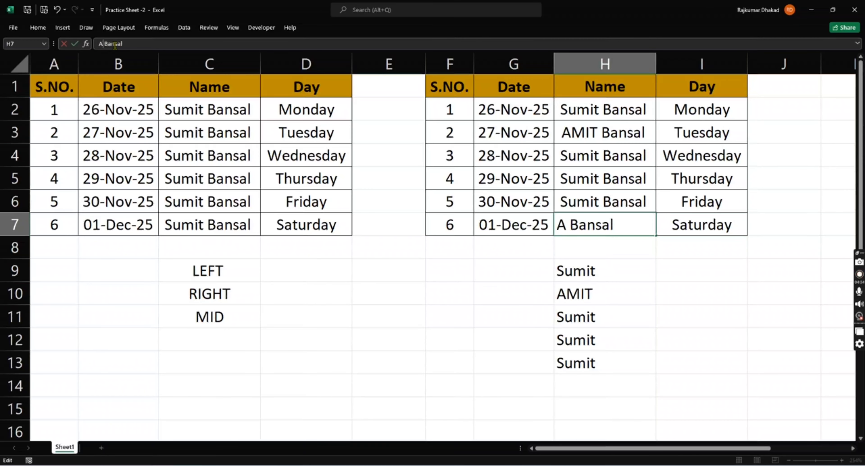
key(Return)
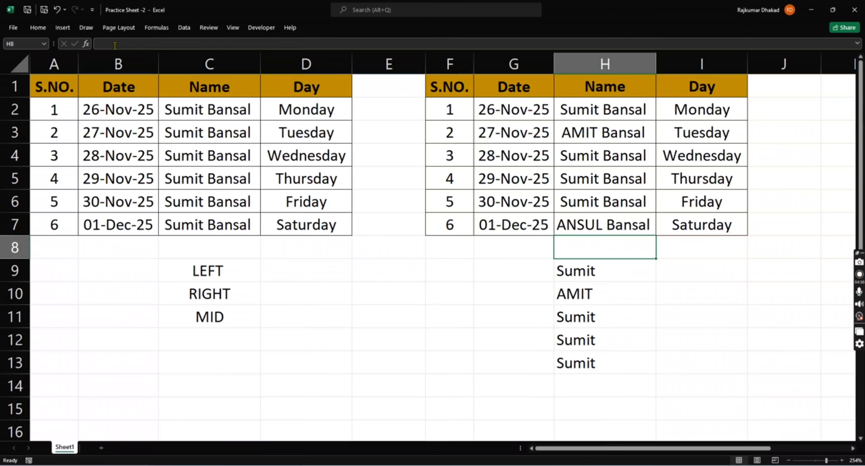
Examine the LEFT formulas and their extracted first names from H9 down to H12
key(Down)
key(Down)
key(Up)
key(Down)
key(Down)
key(Down)
key(Down)
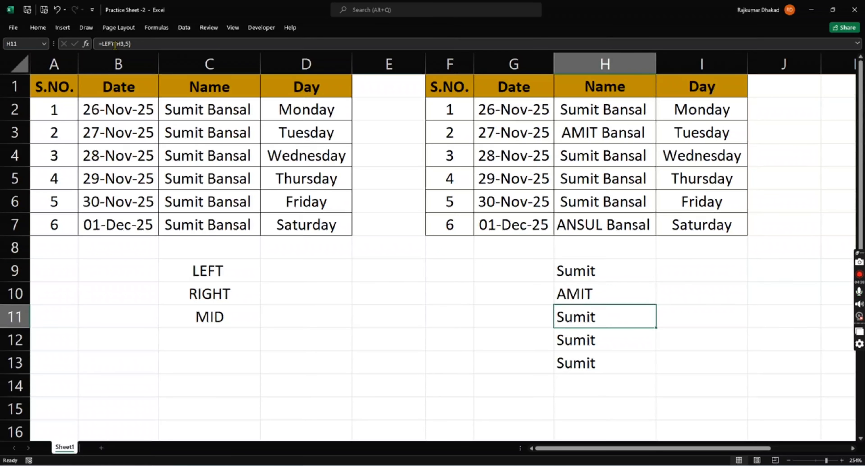
key(Up)
key(Up)
key(Up)
key(Up)
key(Up)
key(Up)
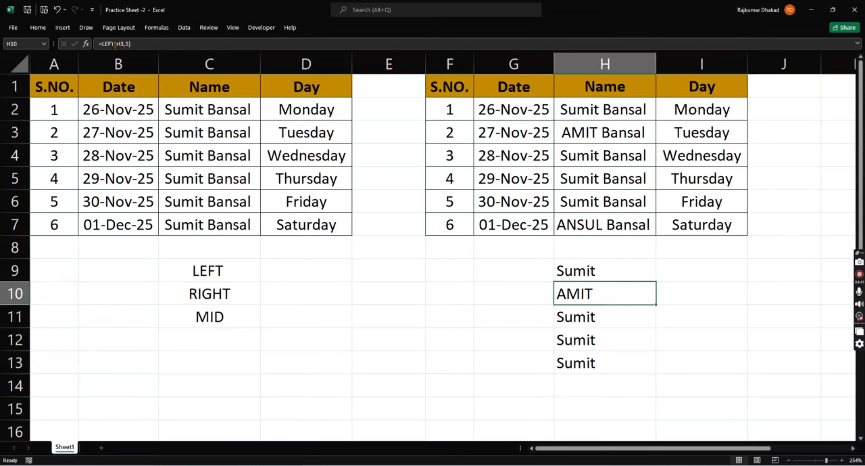
key(Down)
key(Down)
key(Down)
key(Down)
key(Down)
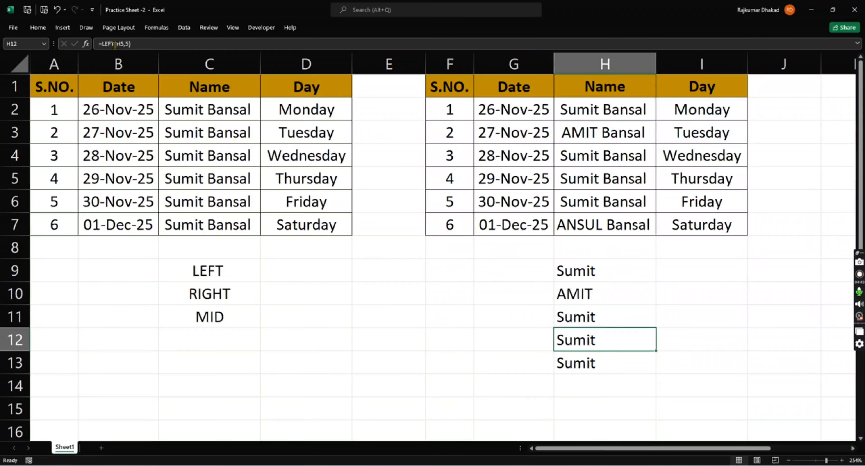
key(Up)
key(Up)
key(Up)
key(ctrl+shift+Down)
key(Up)
key(Down)
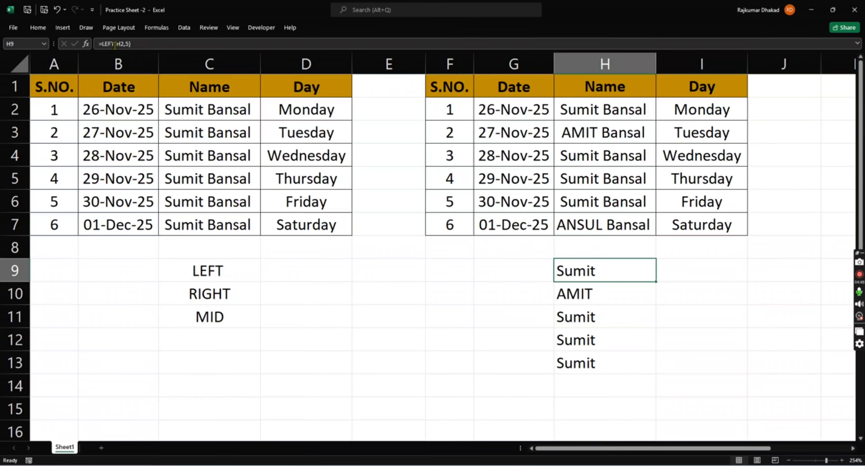
Compare the full names in H2:H7 with the range of extracted first names in H9:H13
key(Up)
key(Up)
key(Up)
key(Up)
key(Up)
key(Up)
key(Up)
key(ctrl+shift+Down)
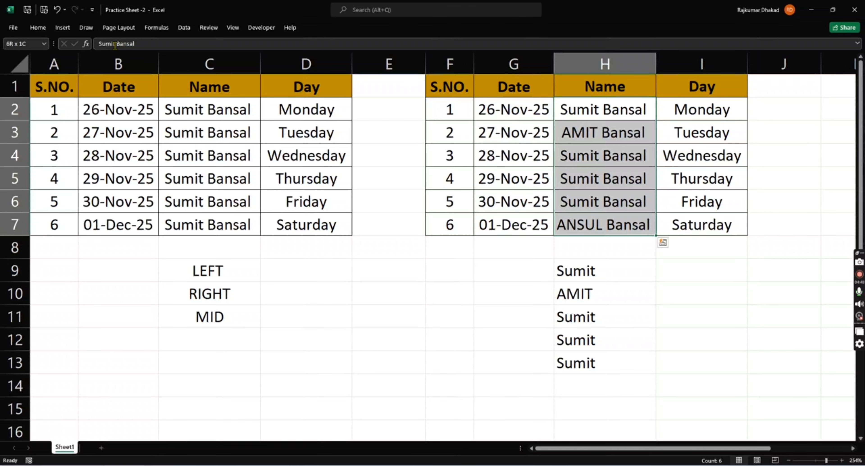
key(Down)
key(Down)
key(Down)
key(Down)
key(Down)
key(Down)
key(Down)
key(Down)
key(Up)
key(ctrl+shift+Down)
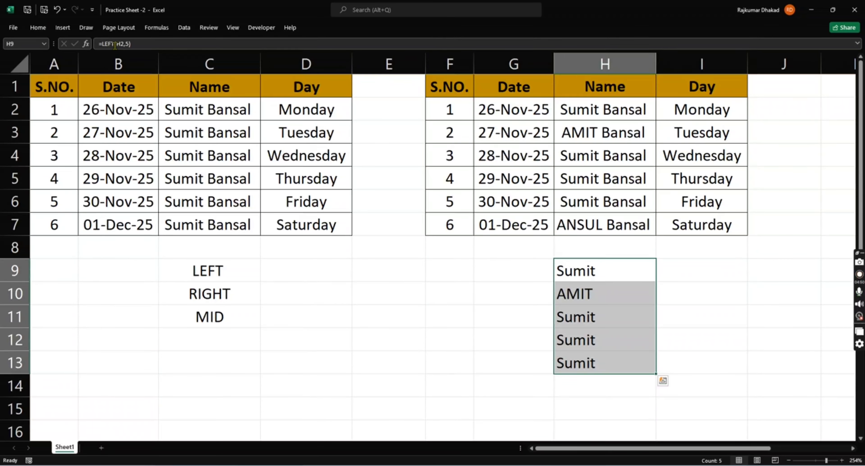
Extend the LEFT formula into cell H14 to extract the first name from the table's last row
key(ctrl+Down)
key(Down)
key(ctrl+d)
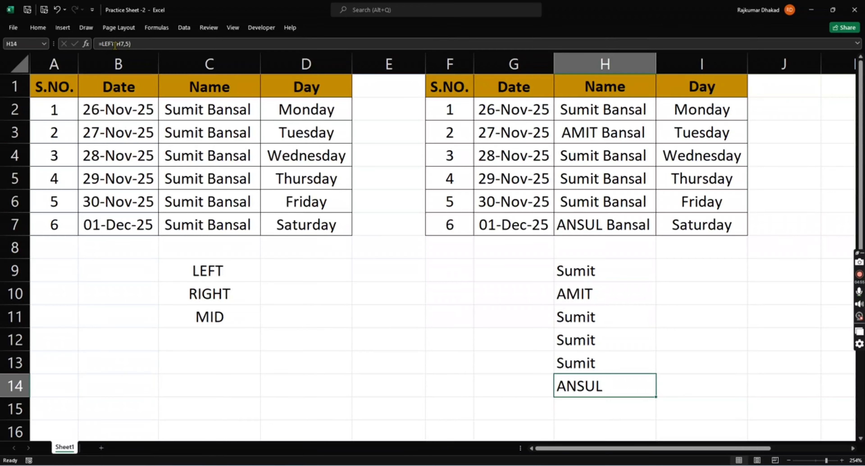
Enter the formula =F2 in cell F9 to reference the first serial number of the second table
key(ctrl+Up)
key(ctrl+Up)
key(ctrl+Down)
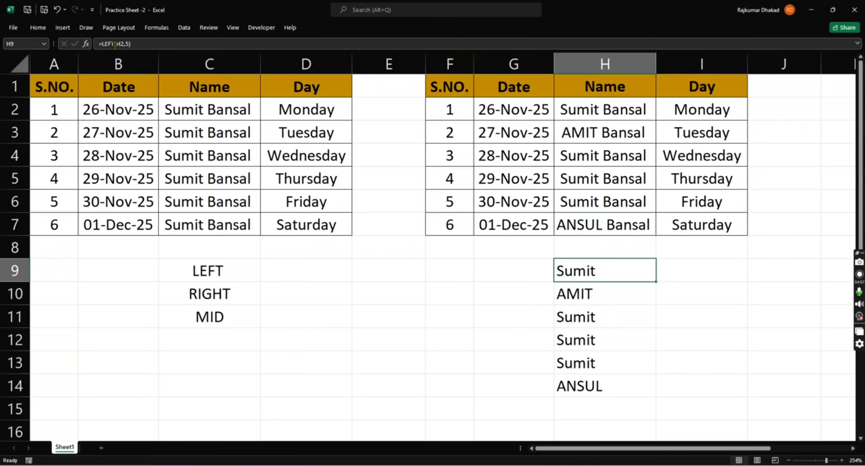
key(Down)
key(Left)
key(Left)
key(Up)
text(=)
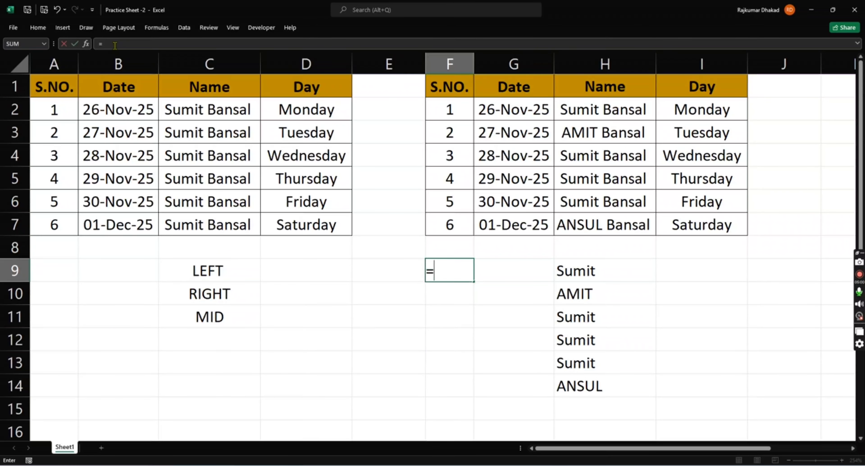
key(ctrl+Up)
key(ctrl+Up)
key(Down)
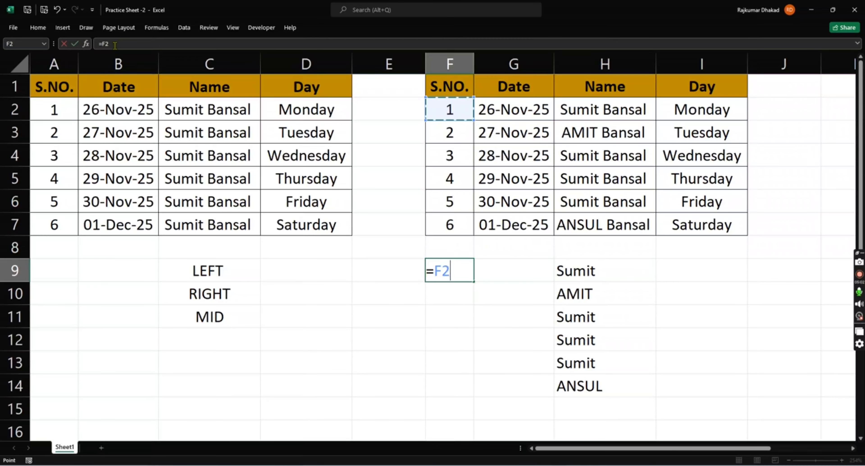
key(Return)
Fill the serial number reference from F9 down through F14
key(Up)
key(shift+Down)
key(shift+Down)
key(shift+Down)
key(shift+Down)
key(shift+Down)
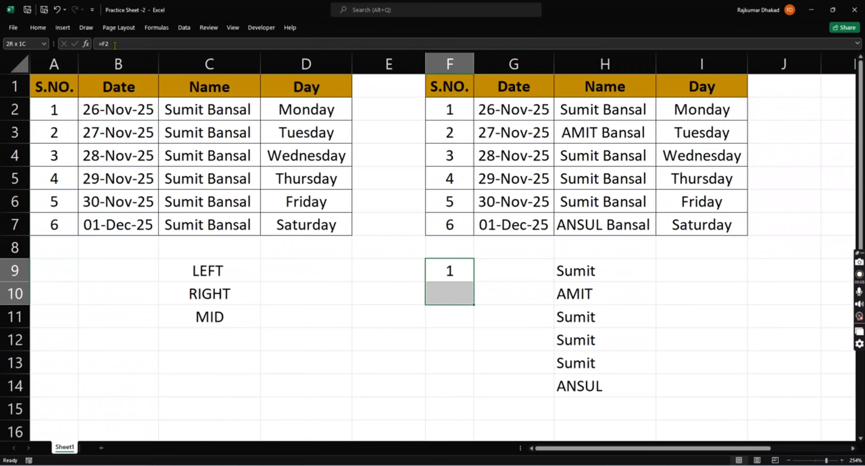
key(ctrl+d)
key(Right)
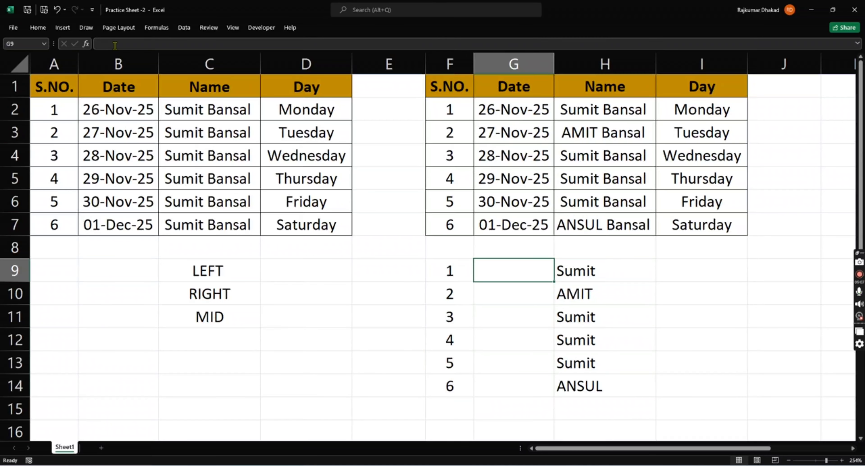
Examine the extracted first names beside their serial numbers in H9 through H14
key(Right)
key(Down)
key(Down)
key(Down)
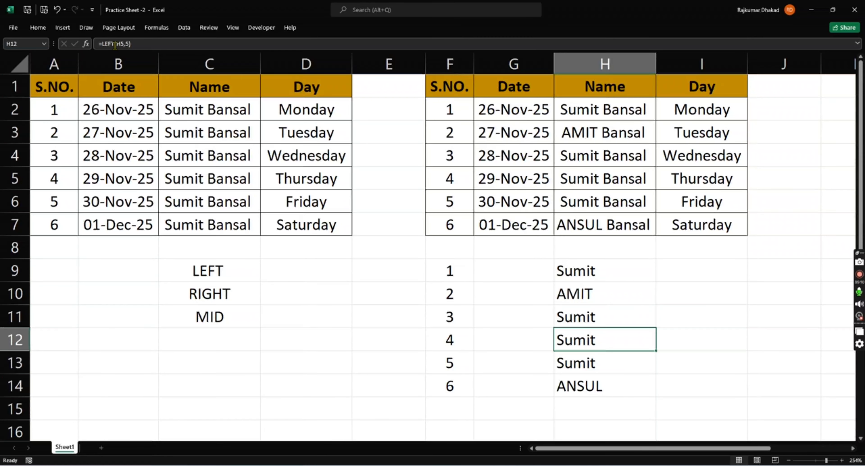
key(Down)
key(Down)
key(Up)
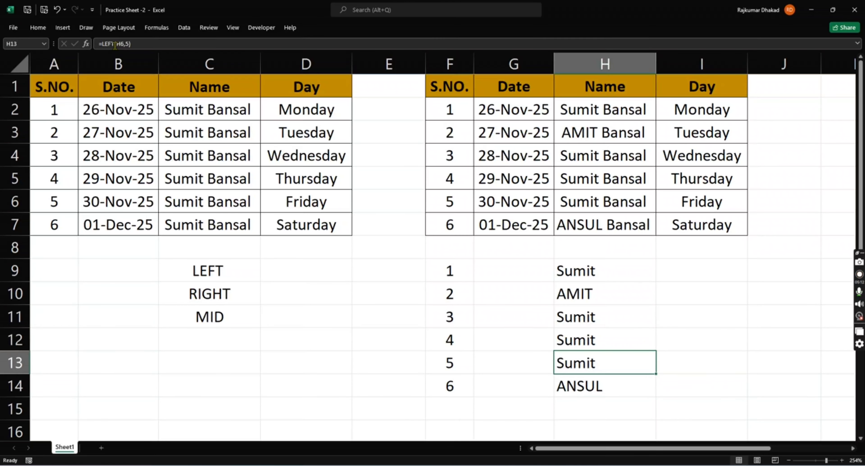
key(Up)
key(Up)
key(Up)
key(Up)
key(Left)
key(Right)
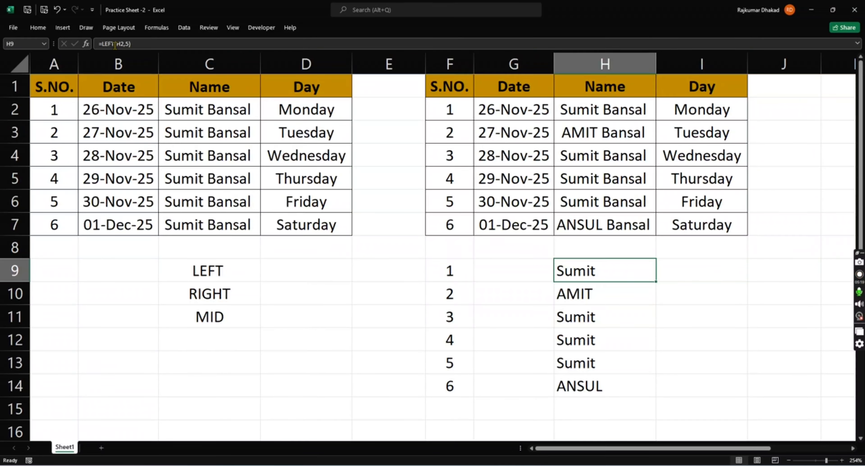
Change the LEFT formula in H9 to return 2 characters and fill it down through H14
click(128, 44)
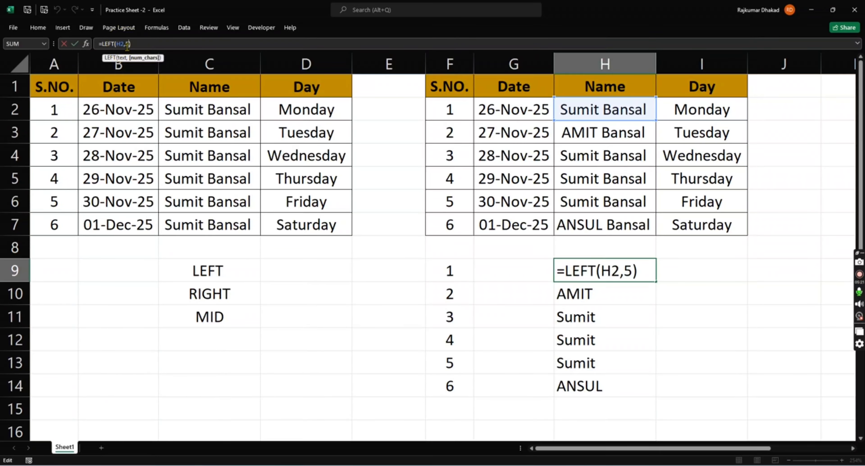
key(BackSpace)
text(2)
key(Return)
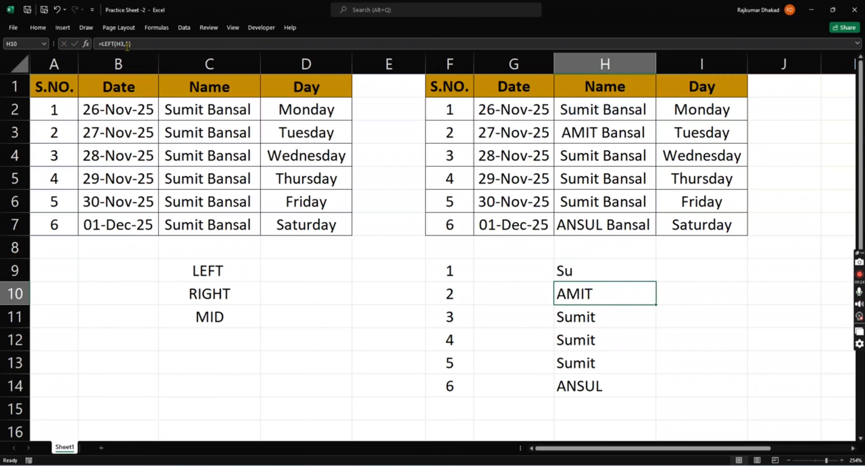
key(Up)
key(ctrl+shift+Down)
key(ctrl+d)
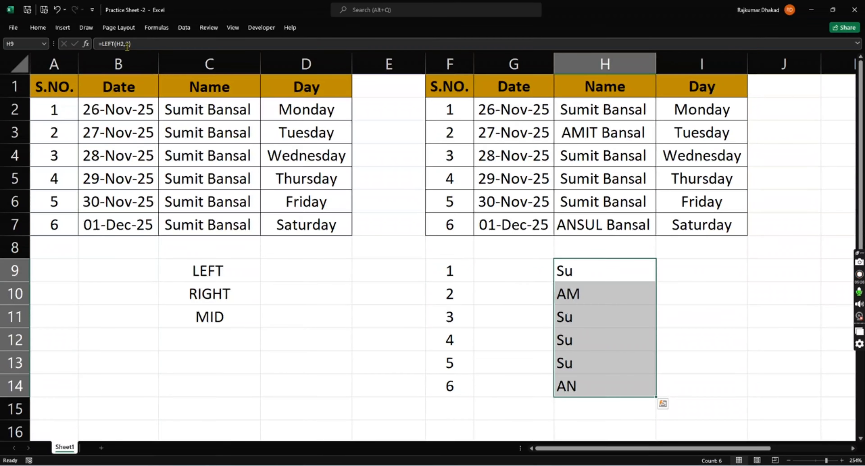
Examine the two-character LEFT results in column H against the formula in H9
key(Down)
key(Down)
key(Up)
key(Up)
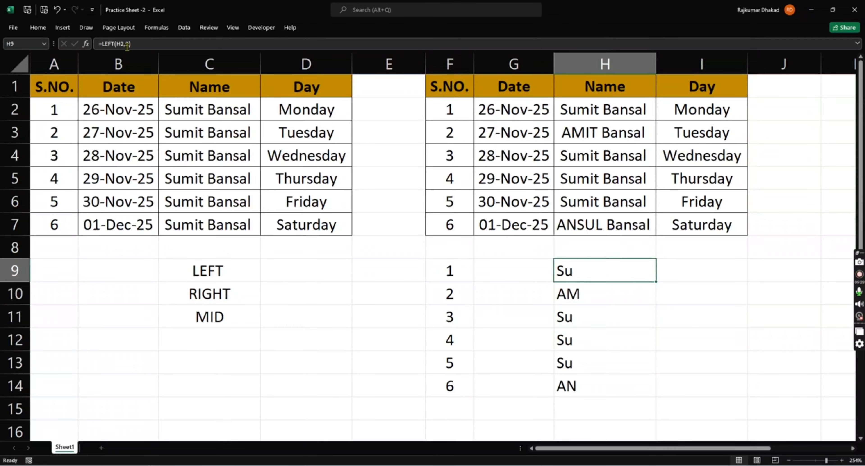
key(Up)
key(Up)
key(Down)
key(Down)
key(Down)
key(Down)
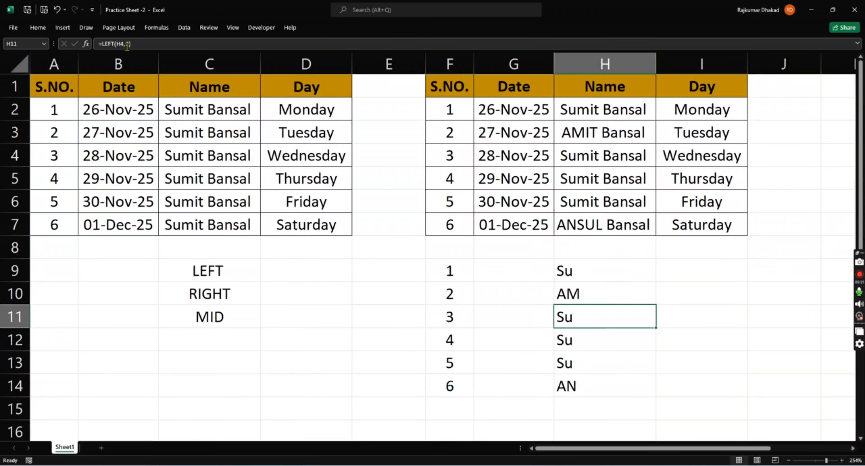
key(Up)
key(Up)
key(ctrl+shift+Down)
key(Up)
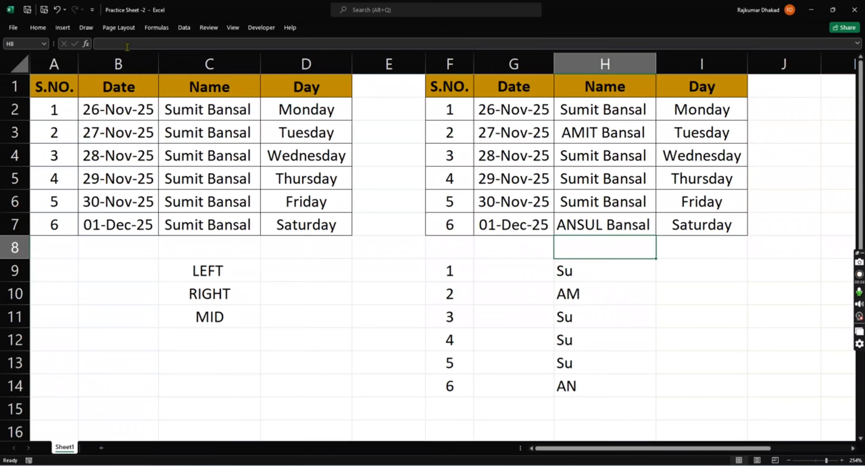
key(Down)
key(Down)
key(Up)
key(Left)
key(Left)
key(Left)
key(Right)
key(Right)
key(Right)
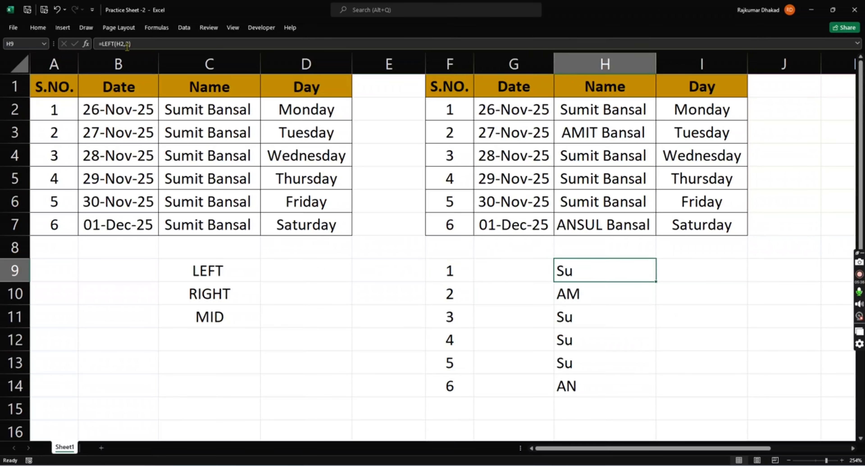
Apply a light blue fill colour to the RIGHT label in cell C10
key(Left)
key(Left)
key(Left)
key(Left)
key(Left)
key(Down)
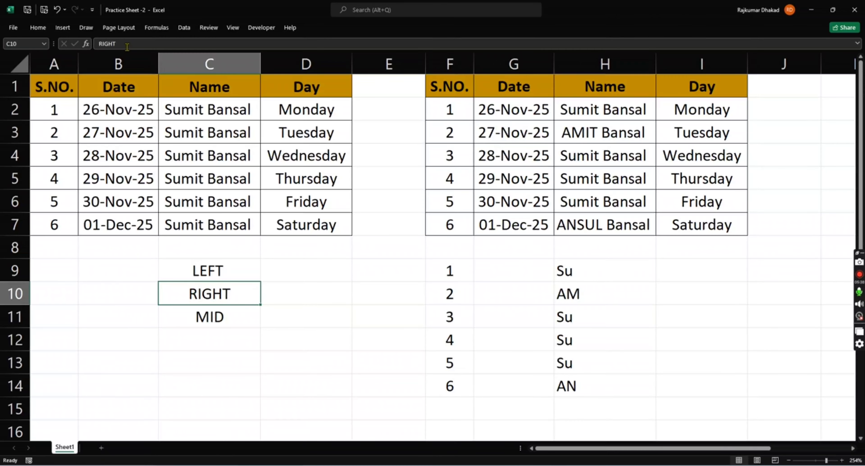
key(alt)
key(h)
key(h)
key(Escape)
key(Escape)
key(alt)
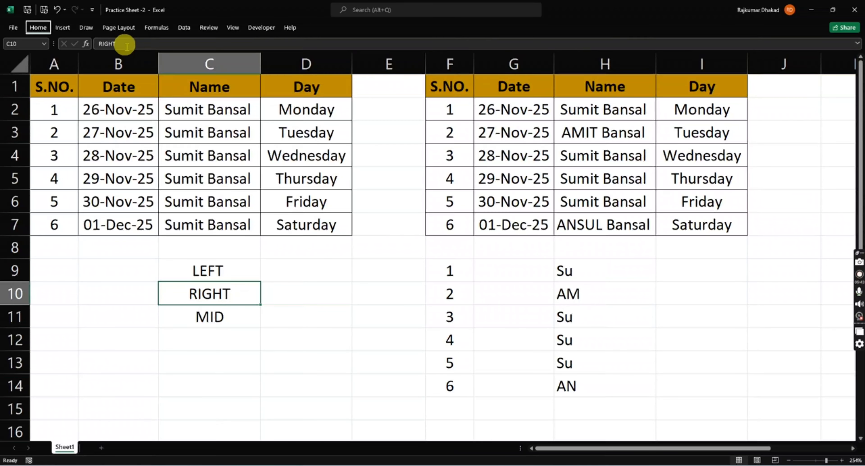
key(h)
key(h)
click(187, 110)
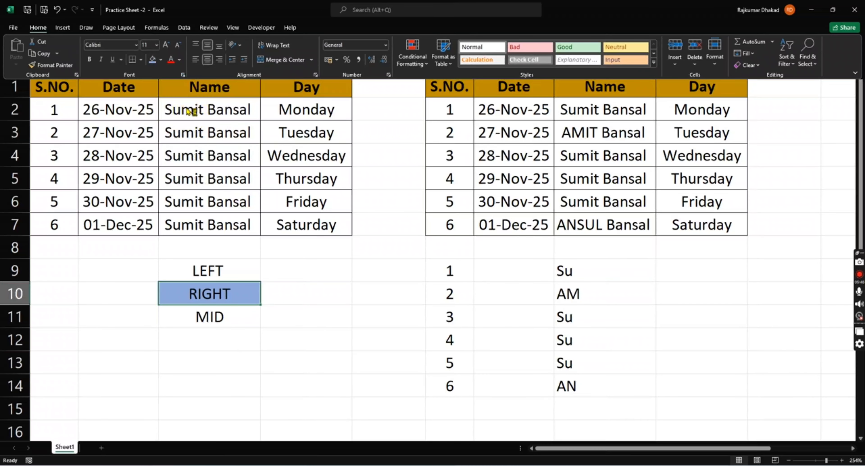
key(Right)
key(Right)
key(Right)
key(Right)
key(Right)
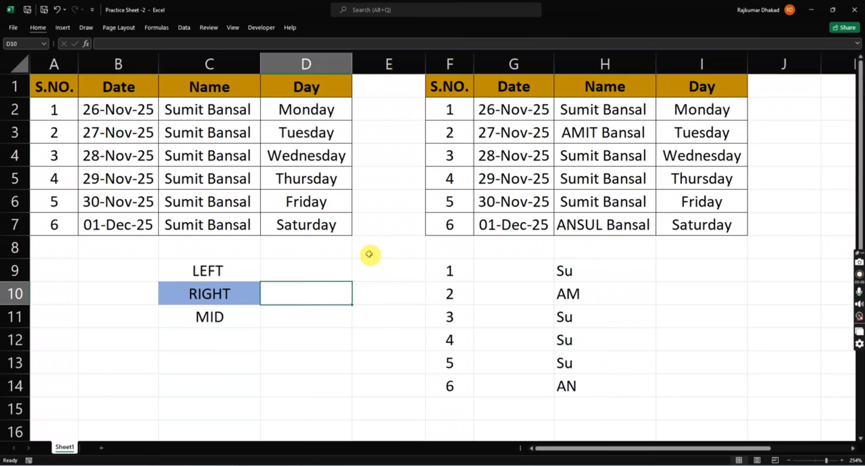
key(Up)
key(Up)
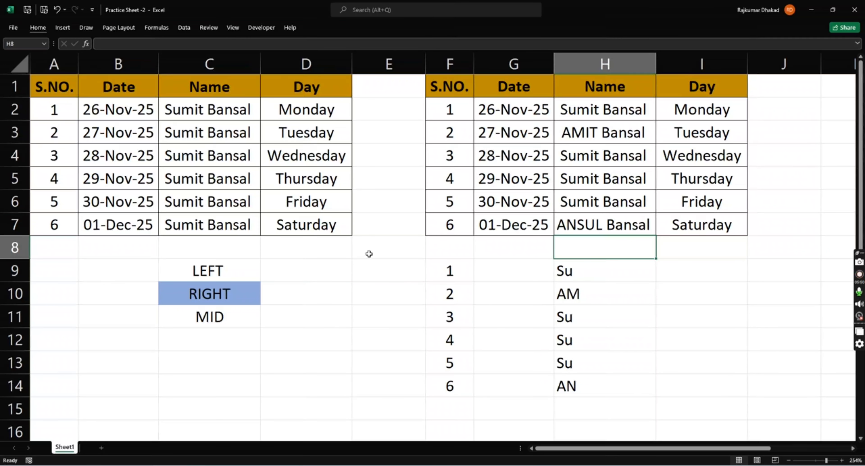
Apply a light gold fill colour to the LEFT label in cell C9
key(Left)
key(Left)
key(Left)
key(Left)
key(Left)
key(Down)
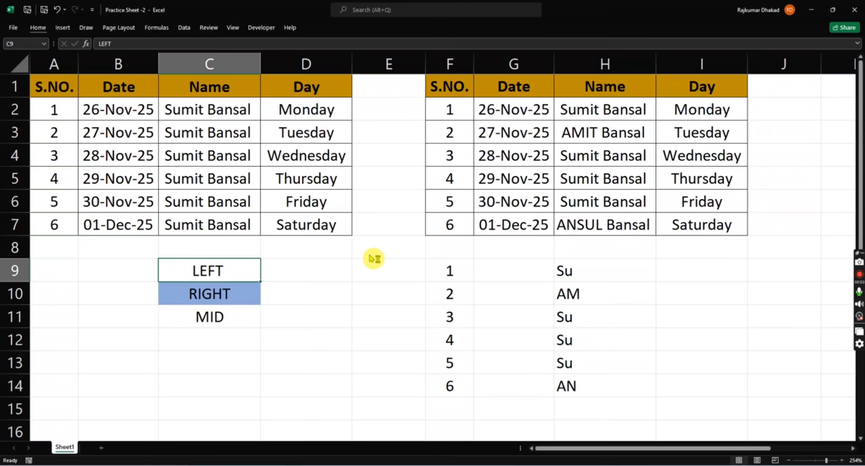
key(alt+h)
key(h)
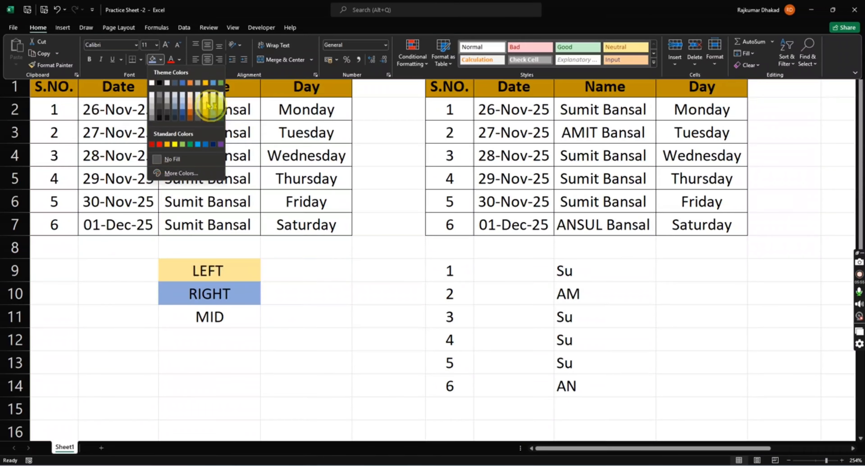
click(210, 106)
Copy the LEFT label with its fill from C9 into H8 as a heading above the extracted results
key(ctrl+c)
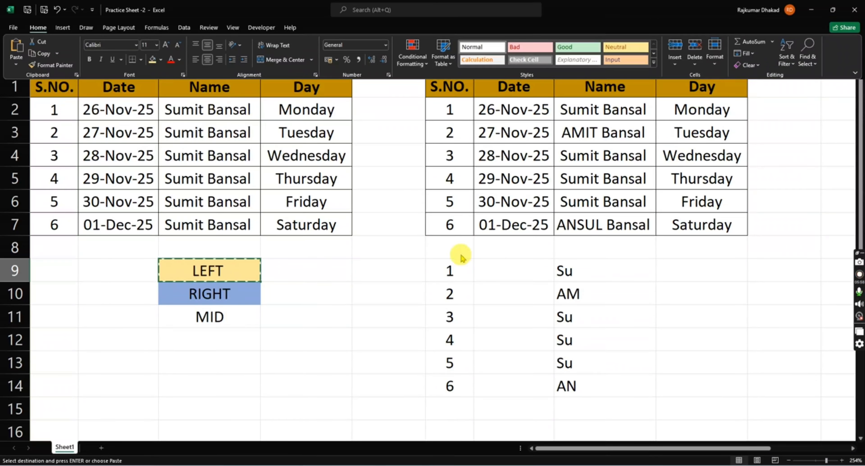
click(582, 253)
key(ctrl+v)
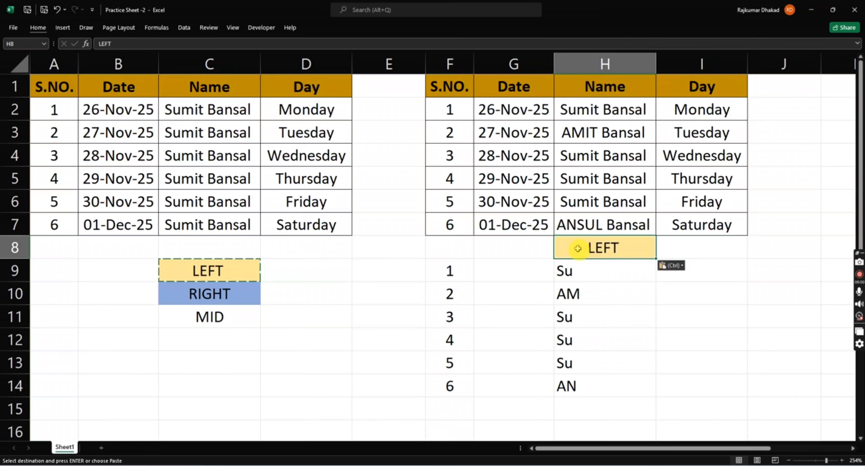
Copy the RIGHT label with its fill from C10 into I8, beside the LEFT heading
key(Right)
click(255, 295)
key(ctrl+c)
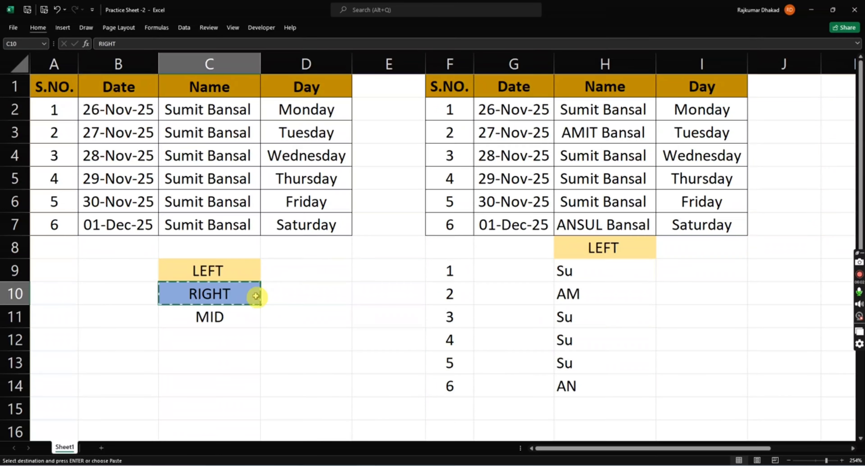
click(700, 248)
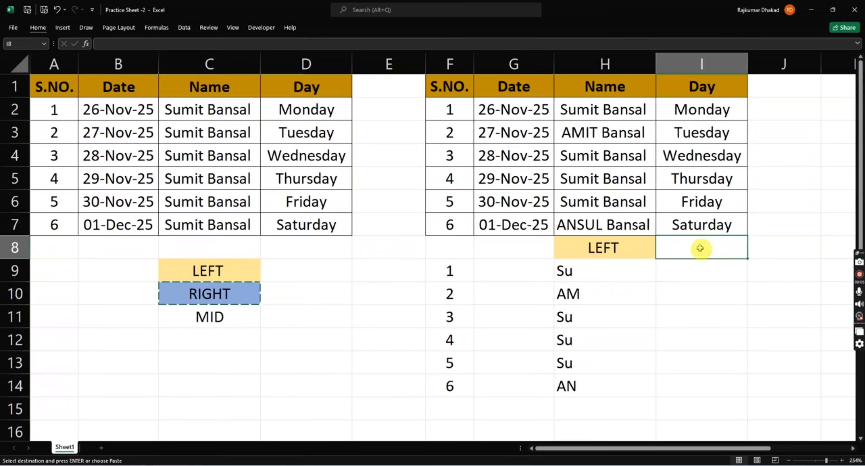
key(ctrl+v)
Delete the empty cells G8:G14 so the LEFT and RIGHT headings and the extracted results shift one column left
key(Left)
key(Left)
key(ctrl)
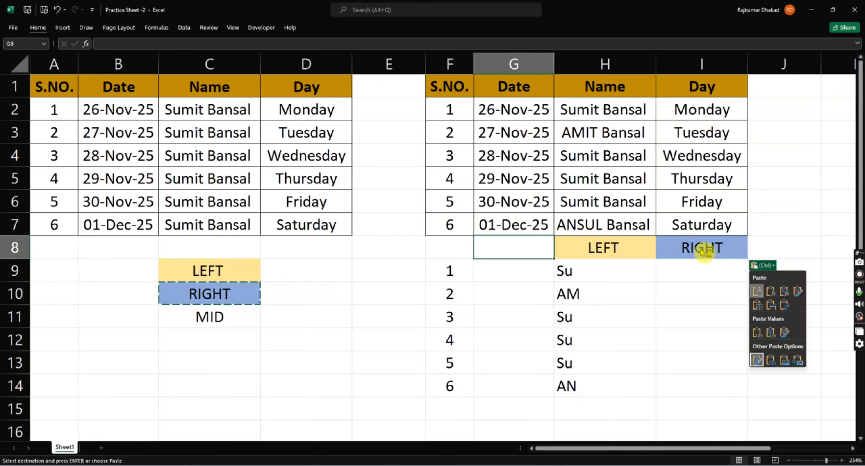
key(Escape)
key(shift+Down)
key(shift+Down)
key(shift+Down)
key(shift+Down)
key(shift+Down)
key(shift+Down)
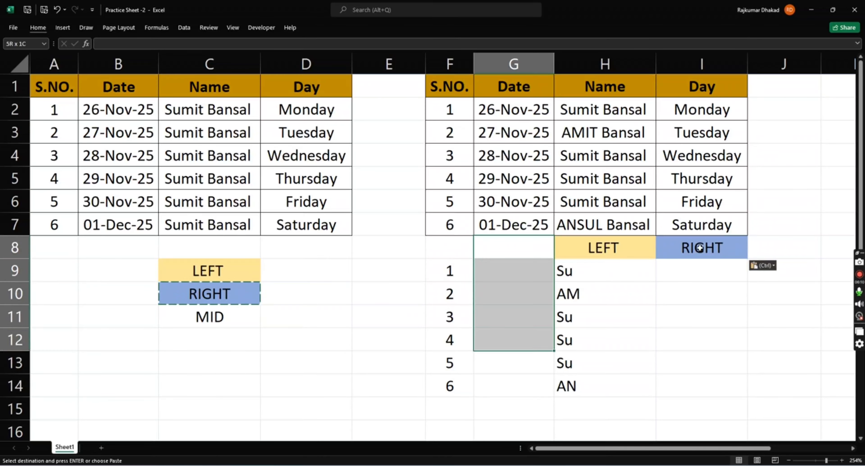
key(ctrl+minus)
key(Return)
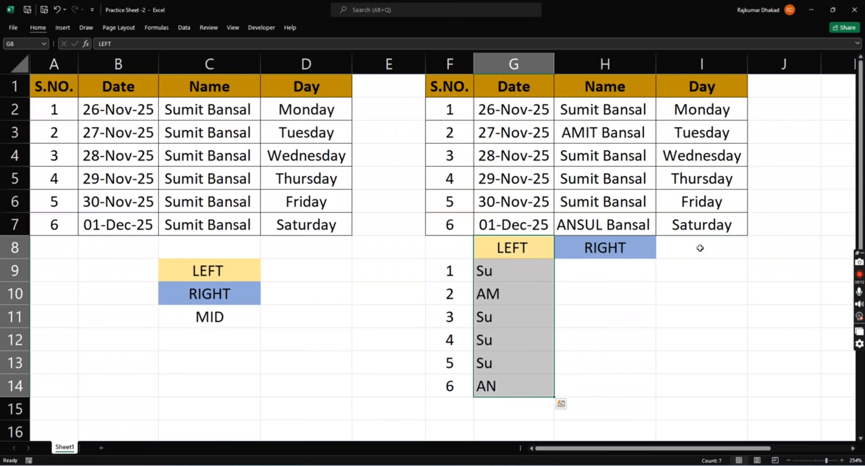
Apply a light green fill colour to the MID label in cell C11
key(Right)
key(Left)
key(Left)
key(Left)
key(Left)
key(Left)
key(Down)
key(Down)
key(Down)
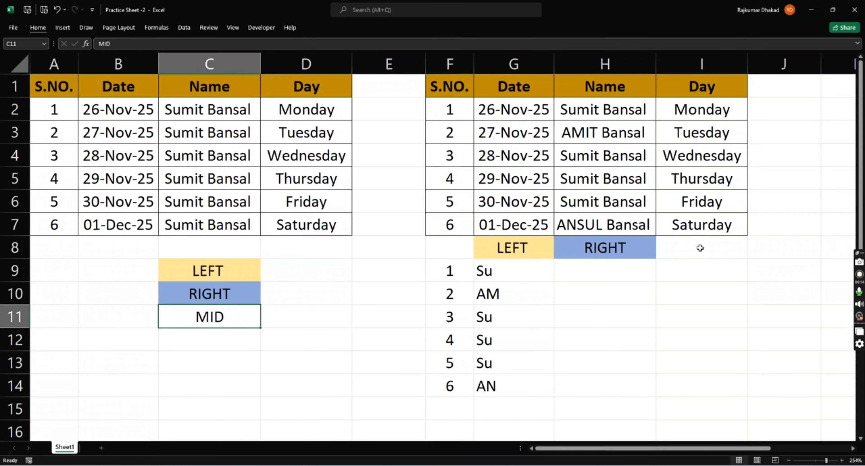
key(alt+h)
key(h)
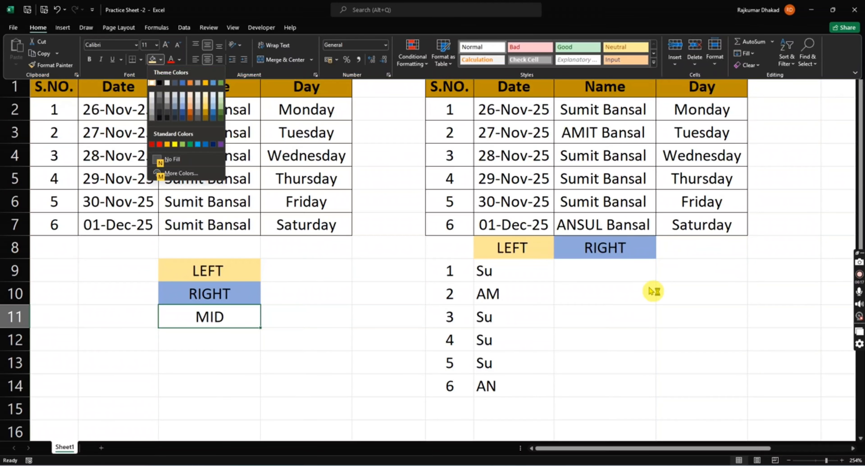
click(221, 107)
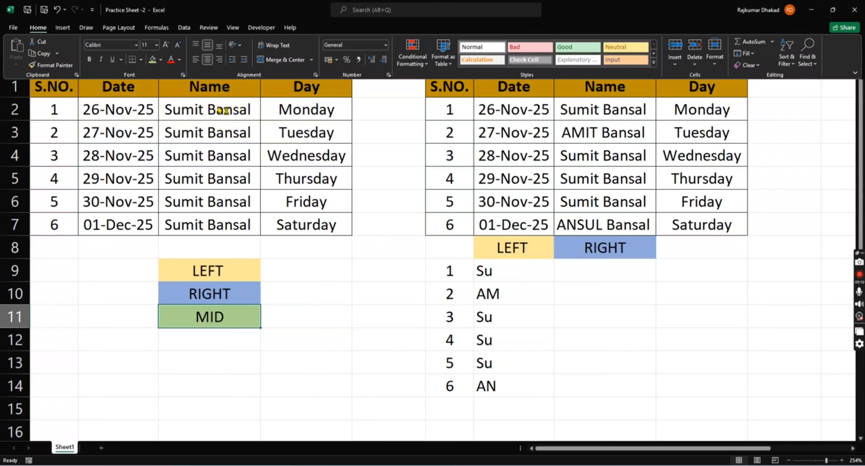
Copy the MID label with its fill from C11 into I8 as the third heading
key(ctrl+c)
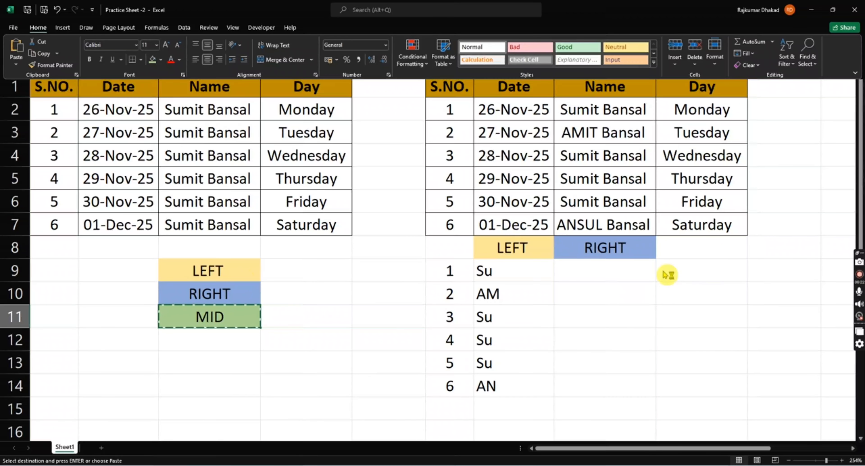
click(710, 247)
key(ctrl+v)
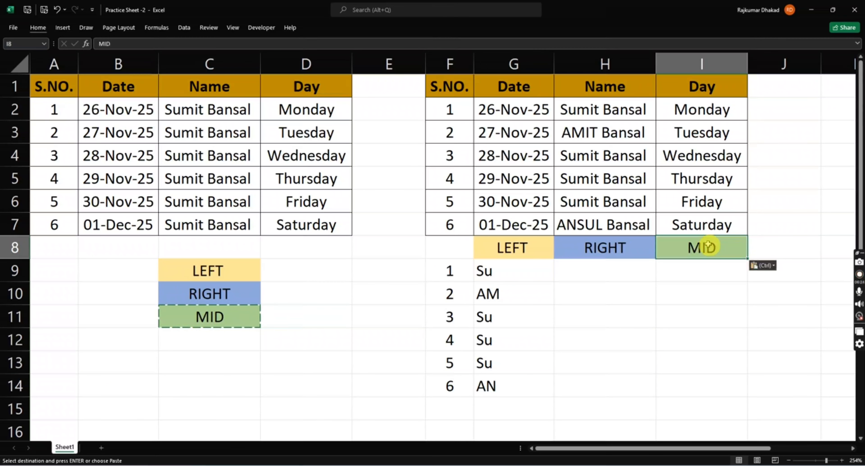
Enter the formula =RIGHT(H2,5) in H9 to extract the last five characters of the first name
key(Left)
key(Left)
key(Down)
key(Right)
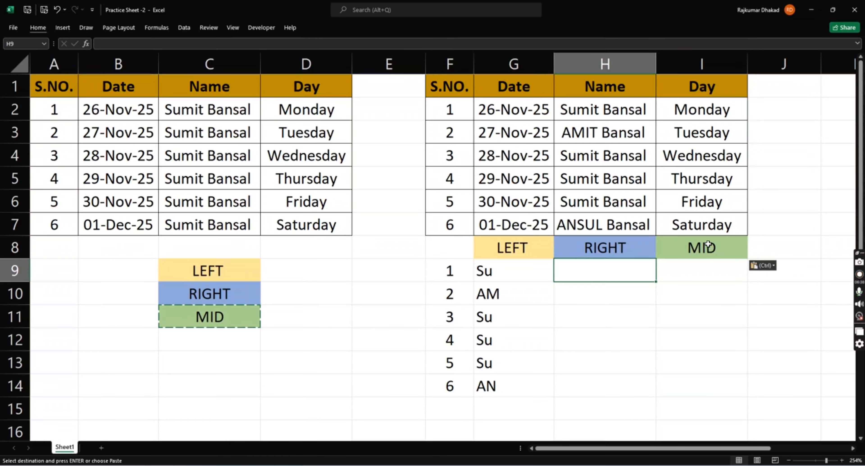
text(=RI)
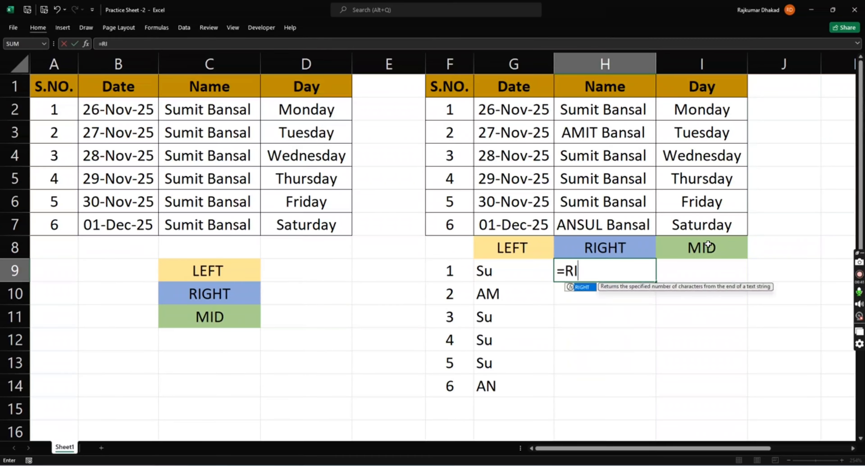
text(GHT()
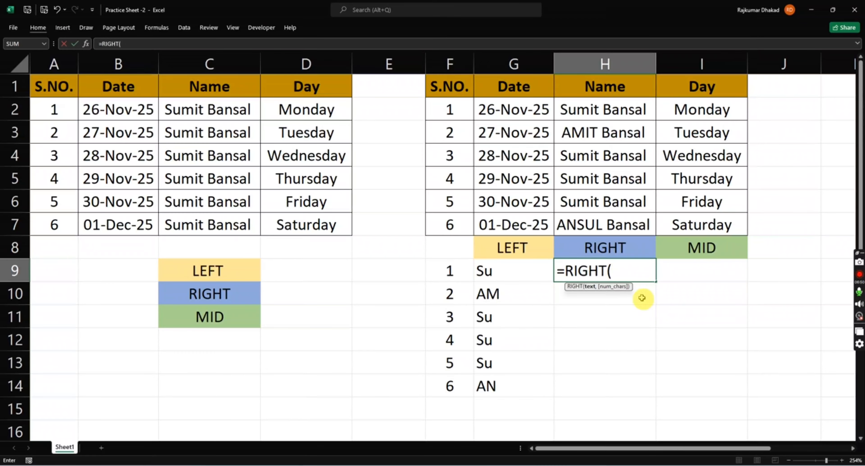
key(ctrl+Down)
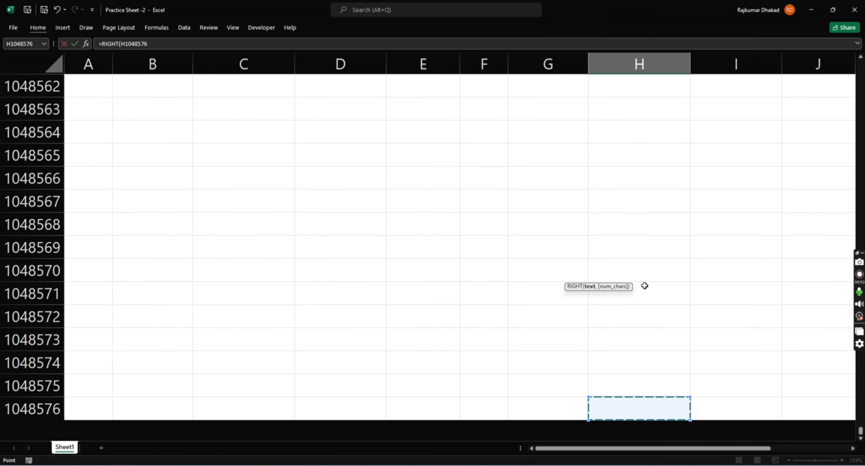
key(ctrl+Up)
key(ctrl+Up)
key(Down)
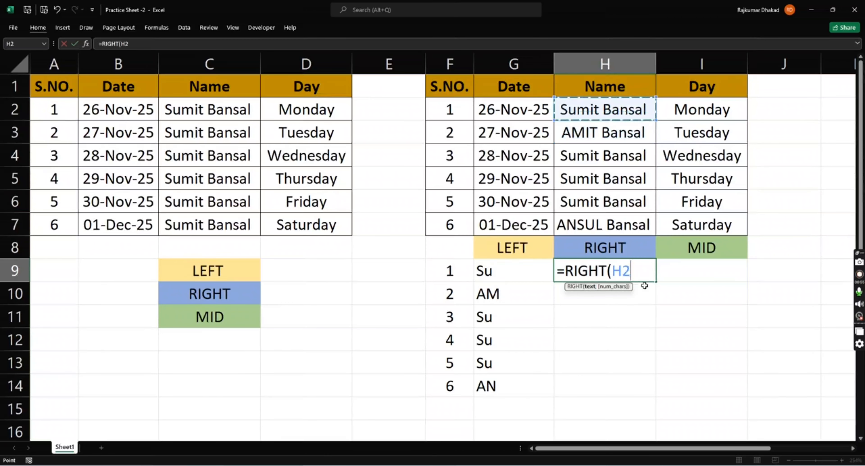
text(,5)
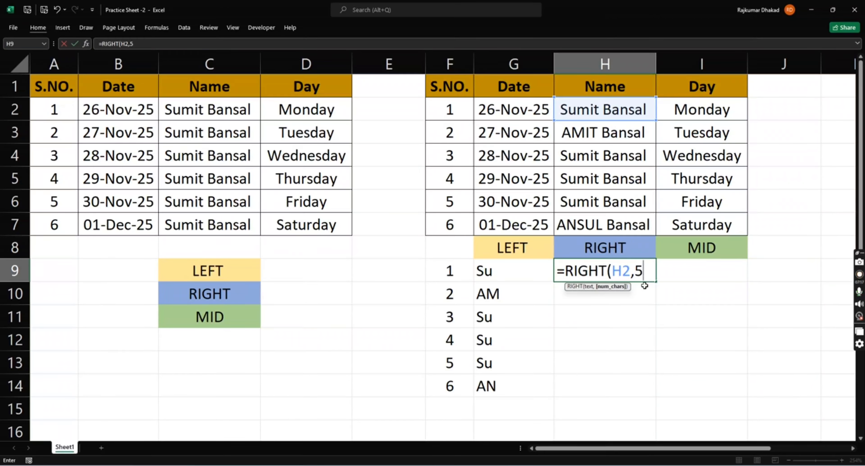
text())
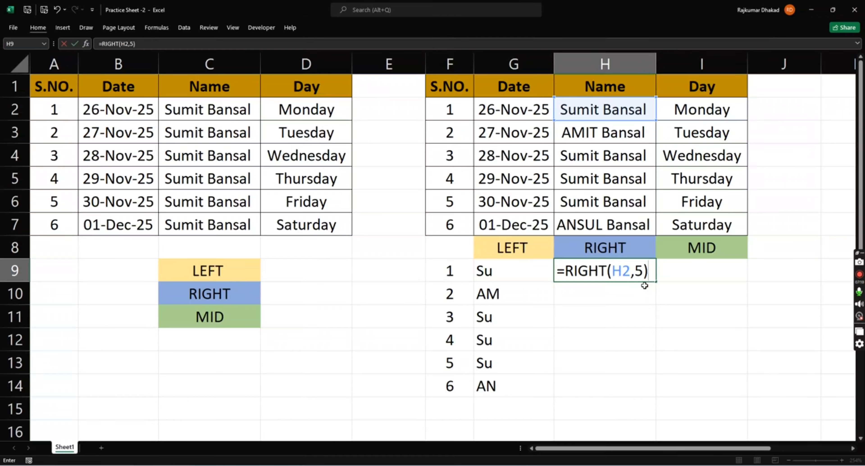
key(Return)
key(Up)
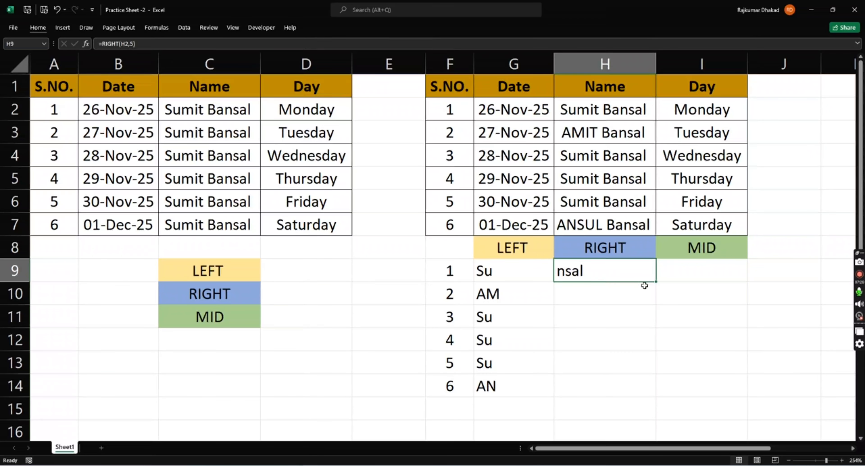
Remove the trailing space from the end of the name in H2
key(Up)
key(Up)
key(Up)
key(Up)
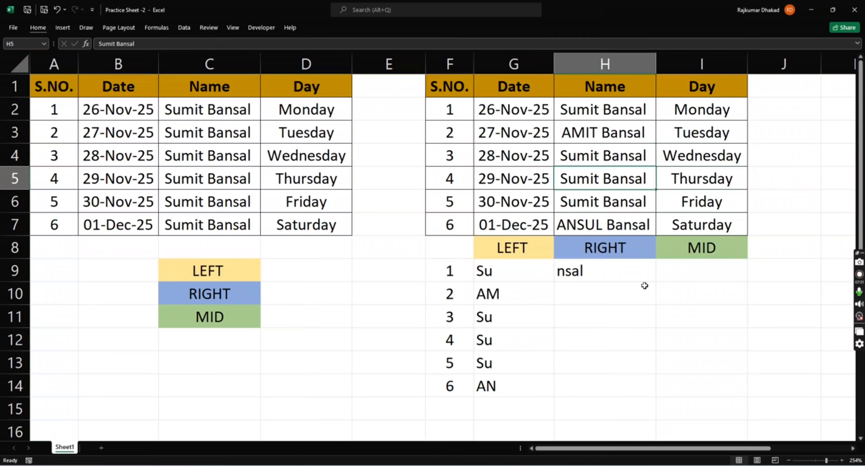
key(Up)
key(Up)
key(Up)
key(F2)
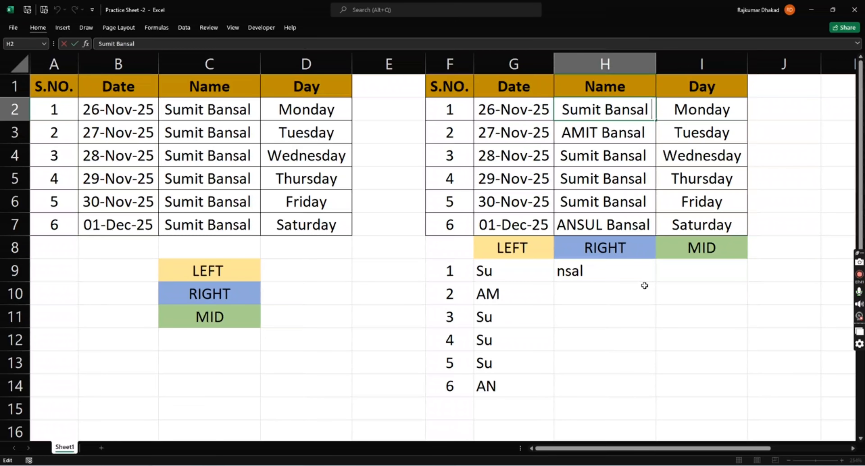
key(BackSpace)
key(Return)
key(Up)
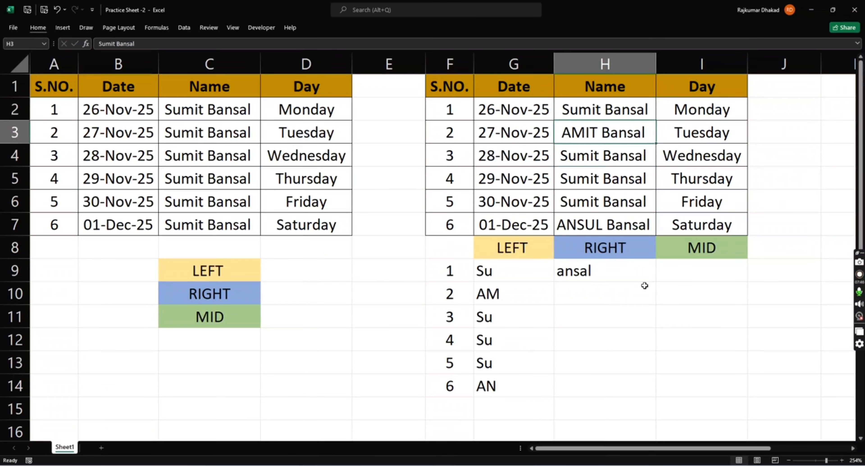
Enter the formula =TRIM(H2) in J2 to strip extra spaces from the first name
key(Right)
key(Right)
scroll(644, 286, right, 1)
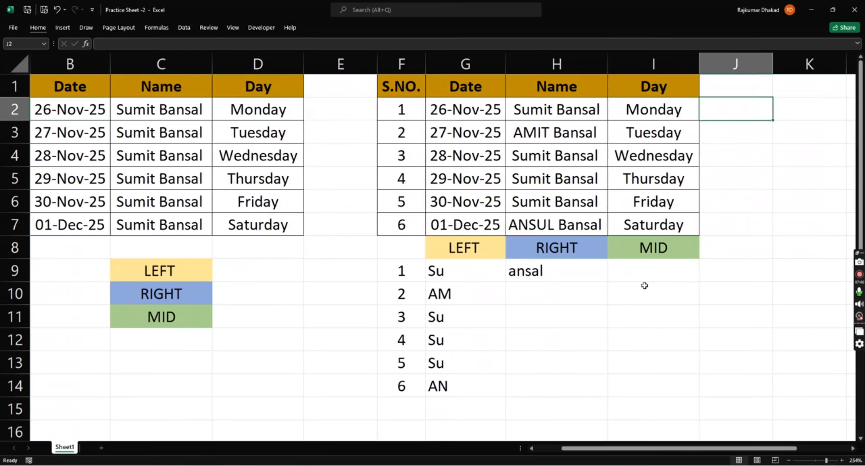
text(=TRIM()
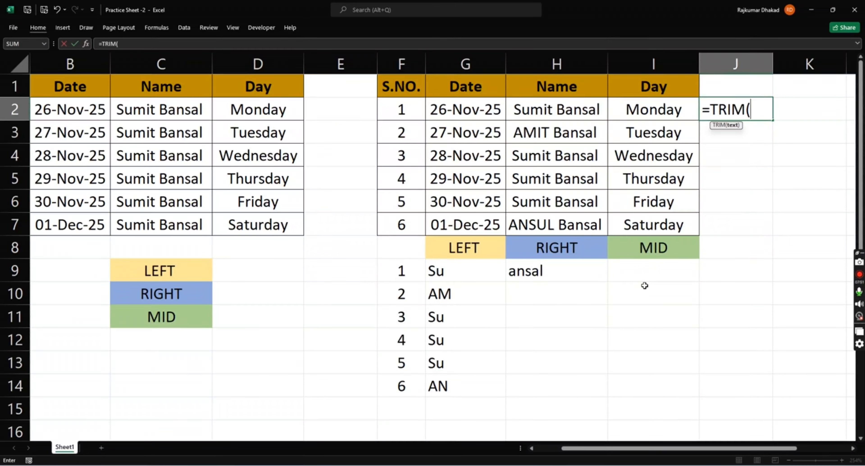
key(Left)
key(Left)
text())
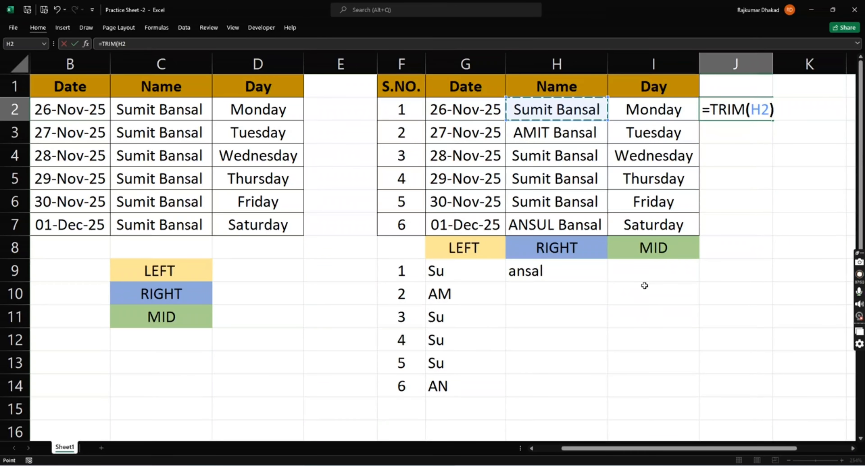
key(ctrl+Return)
Copy the TRIM result from J2 and paste it over the original name in H2 as a value
key(ctrl+c)
key(Left)
key(Left)
key(Left)
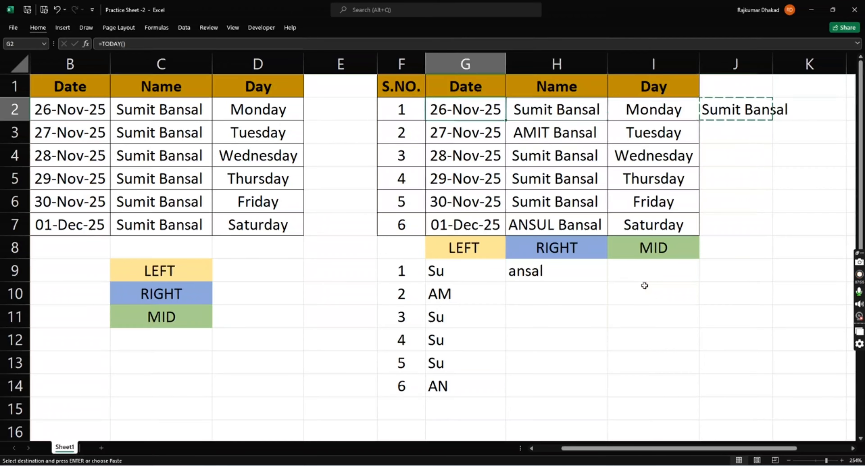
key(Right)
key(ctrl+shift+v)
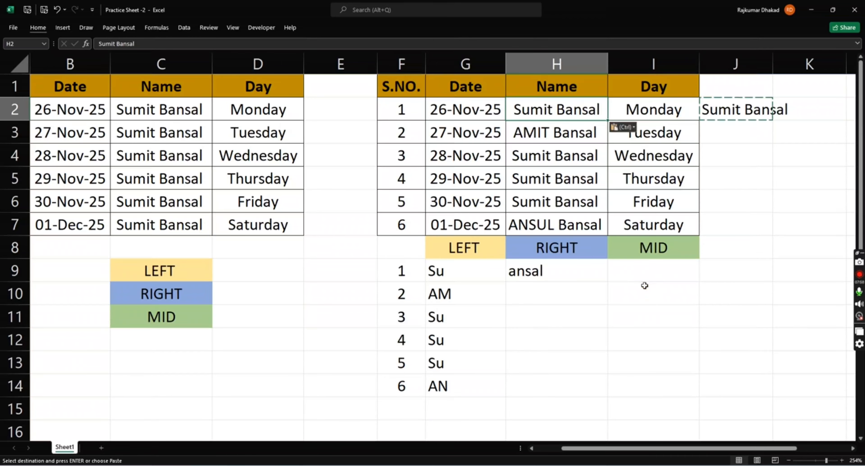
key(Escape)
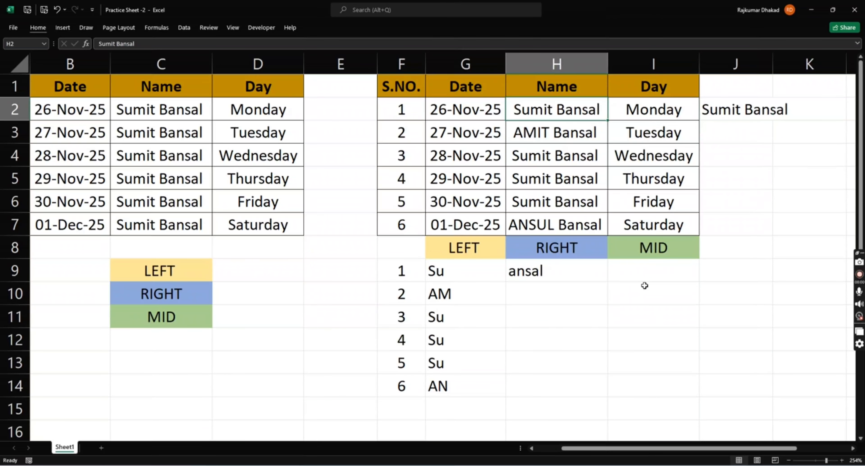
key(Right)
key(Right)
key(ctrl+c)
key(Left)
key(Left)
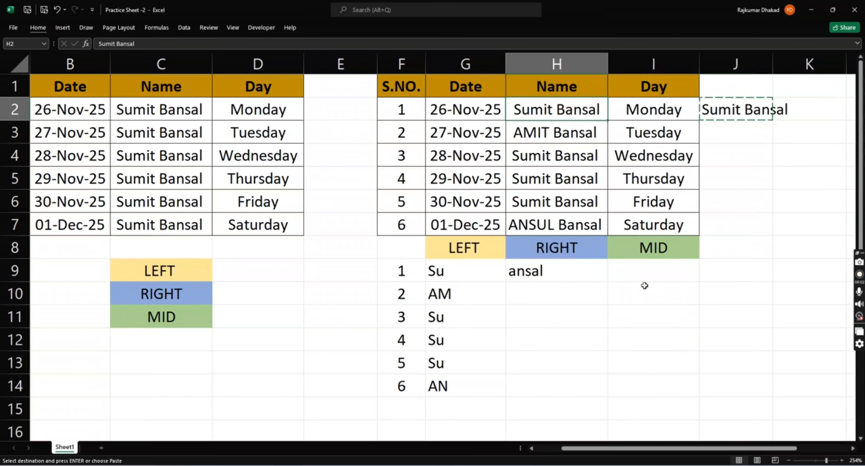
key(ctrl+v)
key(Left)
key(Down)
key(Right)
key(Up)
Change the character count of the RIGHT formula in H9 to 6
key(Down)
key(Down)
key(Down)
key(Down)
key(Down)
key(Down)
key(Down)
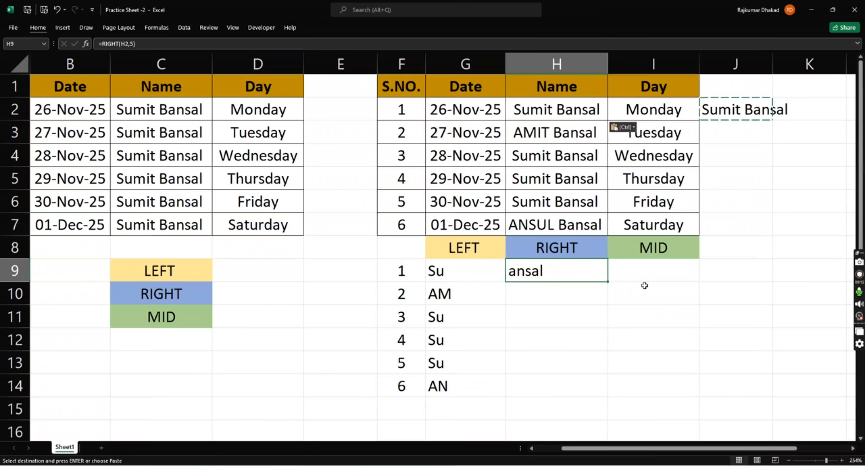
click(143, 44)
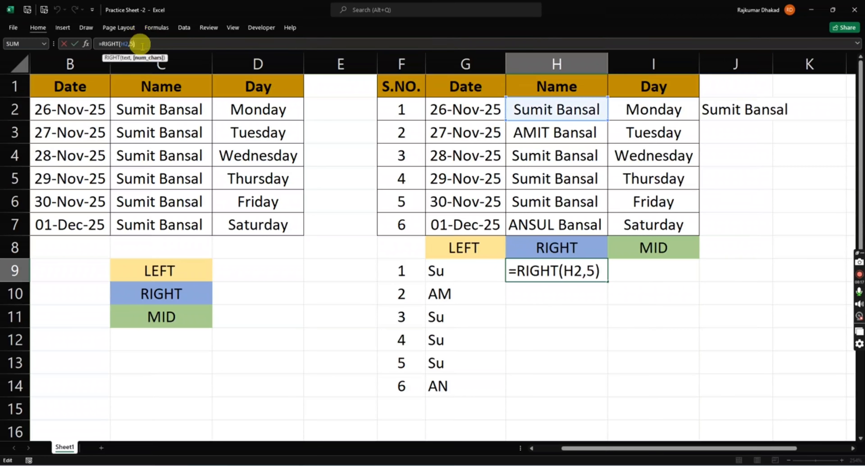
key(Delete)
text(6)
key(Return)
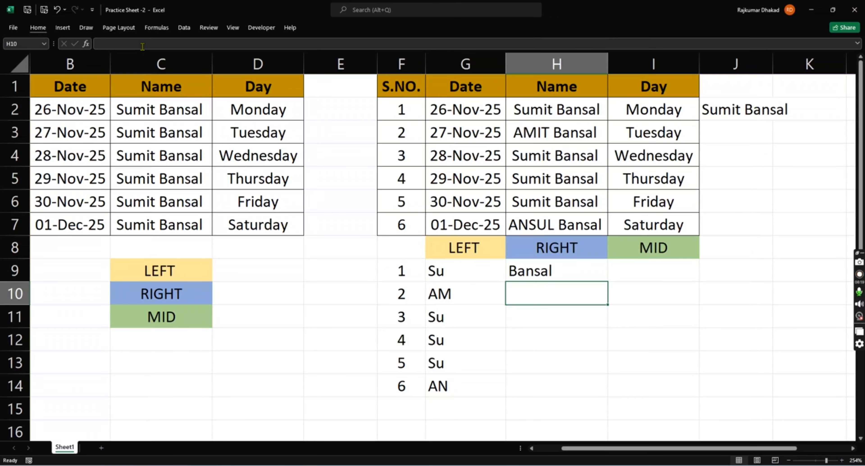
Fill the RIGHT formula from H9 down through H14 for the remaining names
key(Up)
key(Up)
key(Down)
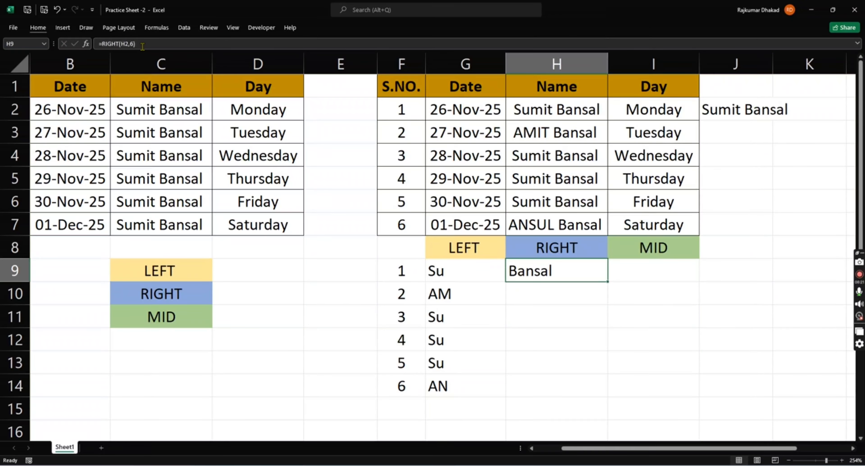
key(shift+Down)
key(shift+Down)
key(shift+Down)
key(shift+Down)
key(shift+Down)
key(ctrl+d)
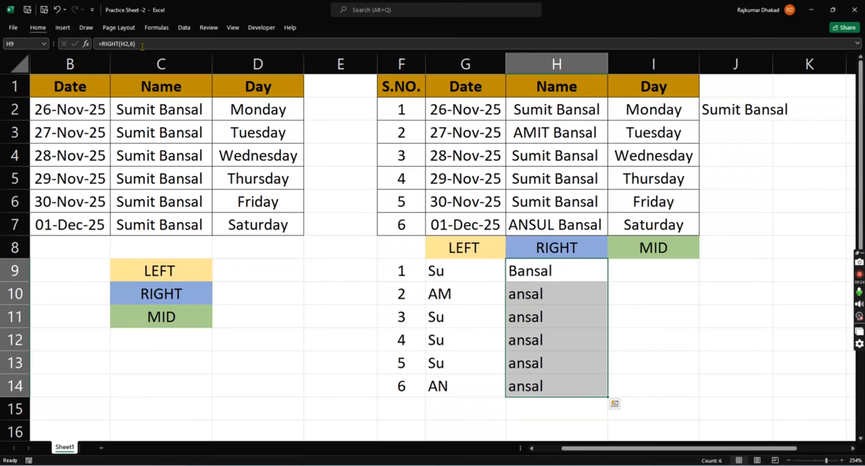
Fill the TRIM formula from J2 down through J7 so every name has a cleaned version
key(Up)
key(Up)
key(Up)
key(Up)
key(Up)
key(Up)
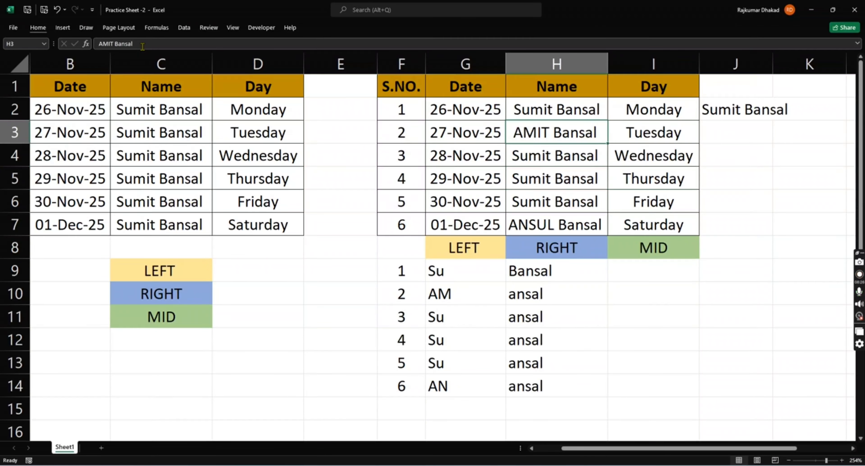
key(Up)
key(Right)
key(Right)
key(Right)
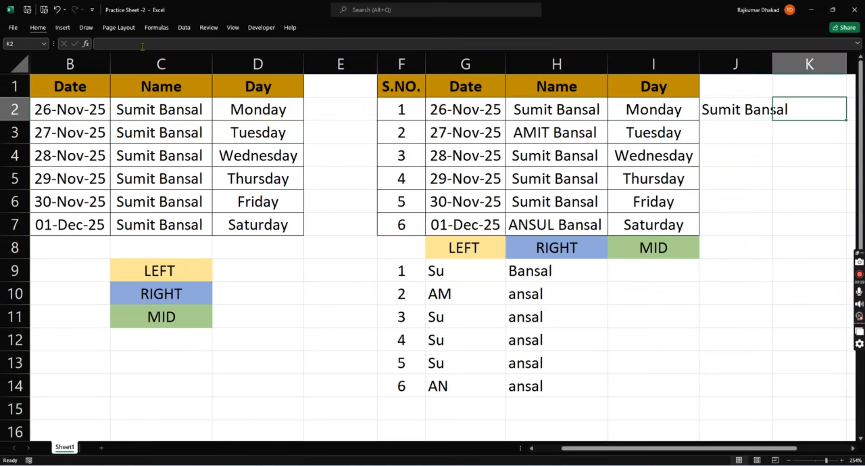
key(Left)
key(shift+Down)
key(shift+Down)
key(shift+Down)
key(shift+Down)
key(shift+Down)
key(ctrl+d)
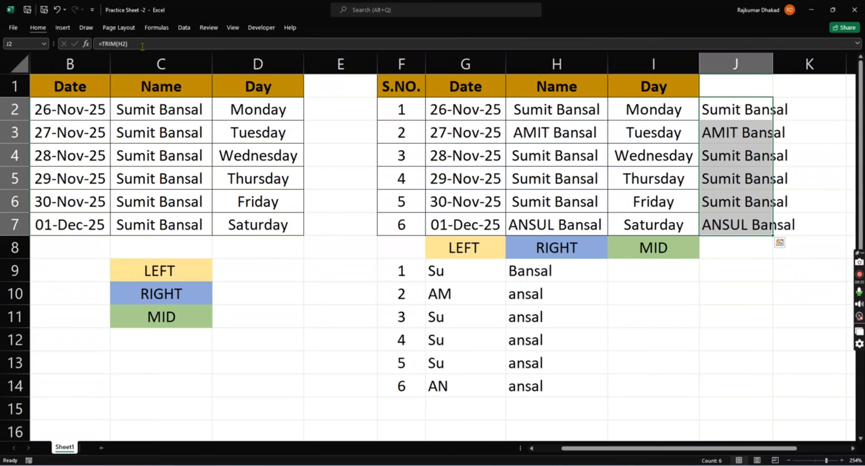
Copy the TRIM results in J2:J7 and paste them as values over the original names in H2:H7
key(ctrl+c)
key(ctrl+v)
key(Left)
key(Left)
key(Left)
key(Right)
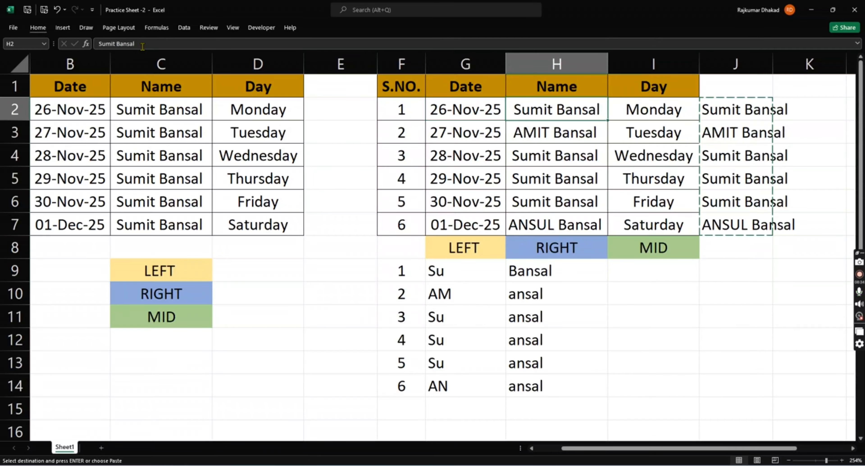
key(alt+h)
key(v)
key(v)
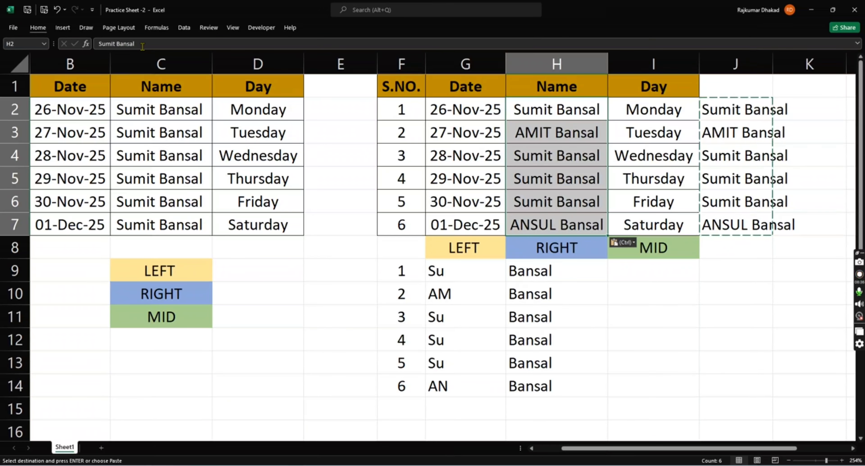
Delete the helper TRIM formulas from J2:J7
key(Right)
key(Right)
key(Right)
key(Left)
key(ctrl+shift+Down)
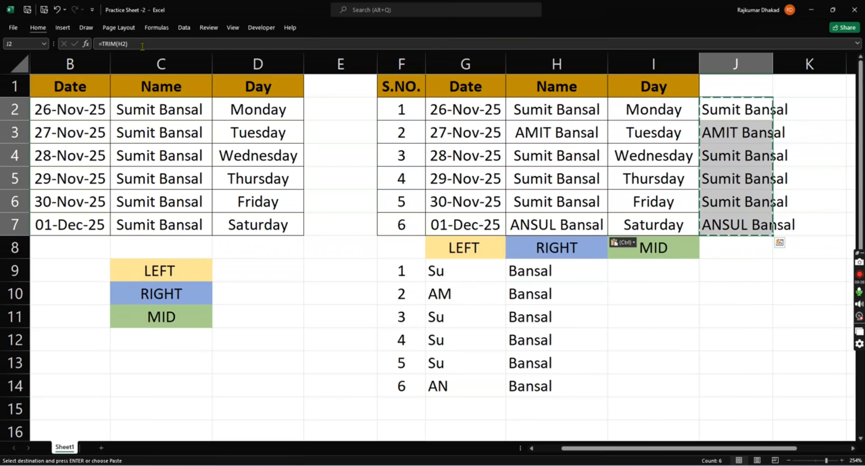
key(Delete)
Enter the formula =MID(I2,1,3) in I9 to extract the first three letters of the day
key(Left)
key(Down)
key(Down)
key(Down)
key(Down)
key(Down)
key(Down)
key(Down)
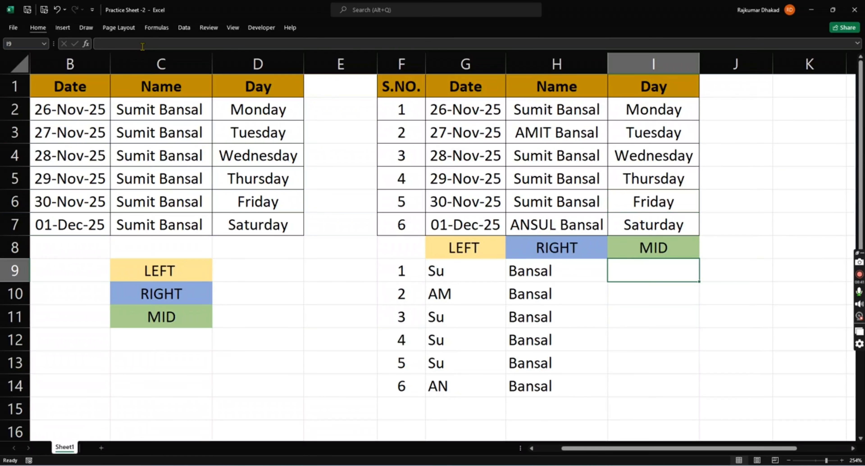
text(=MID)
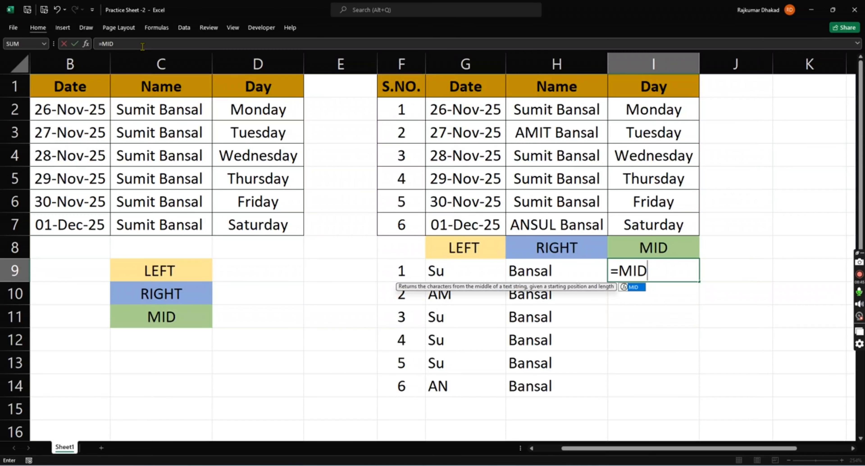
text(()
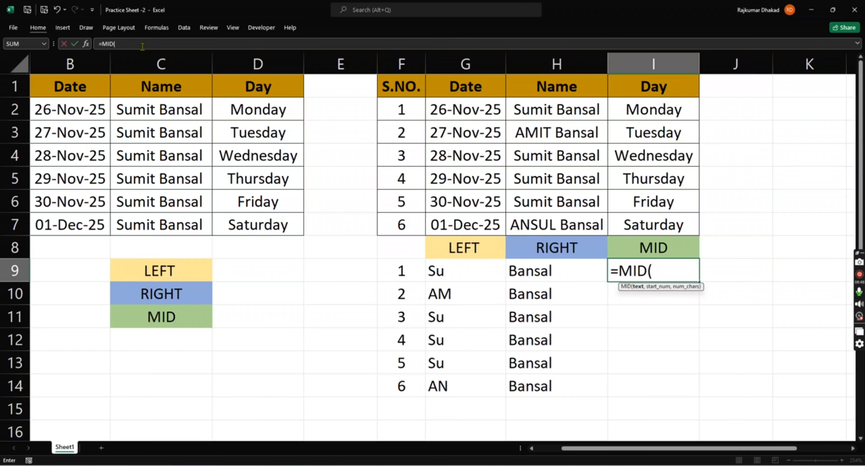
key(Up)
key(Up)
key(Up)
key(Up)
key(Up)
key(Up)
key(Up)
key(Up)
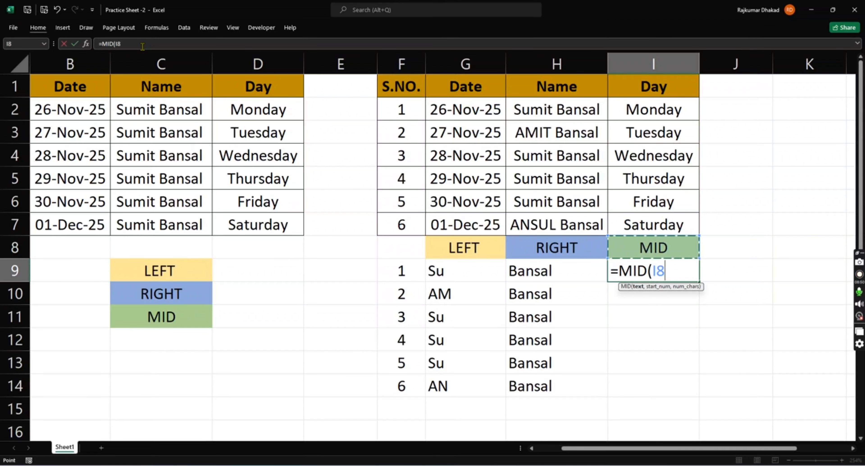
key(Down)
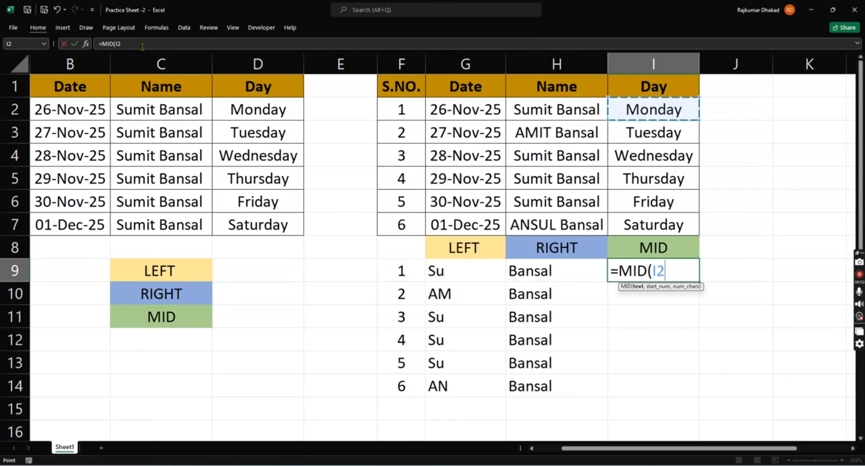
text(,)
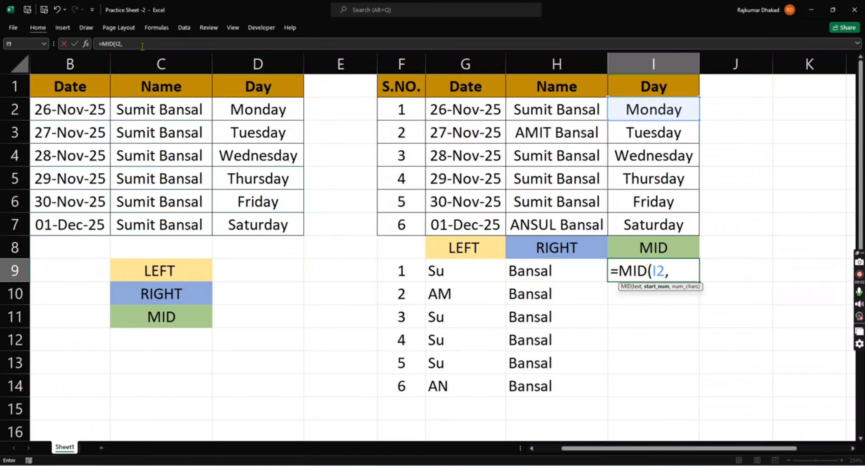
text(1,3)
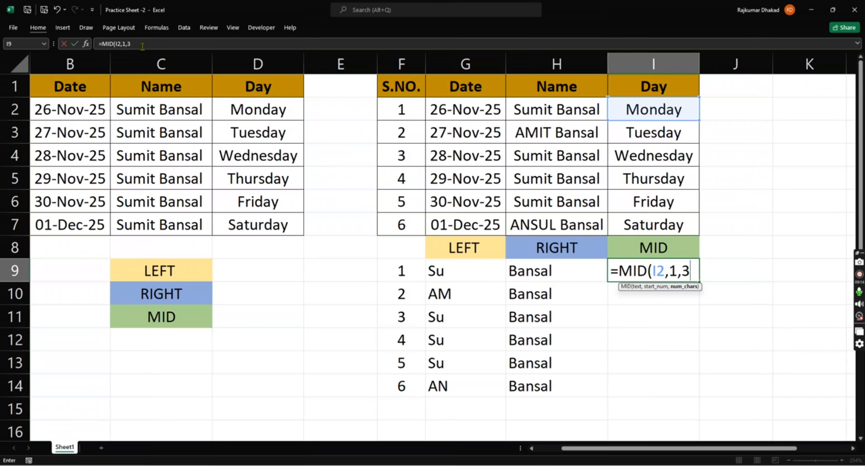
text())
key(Return)
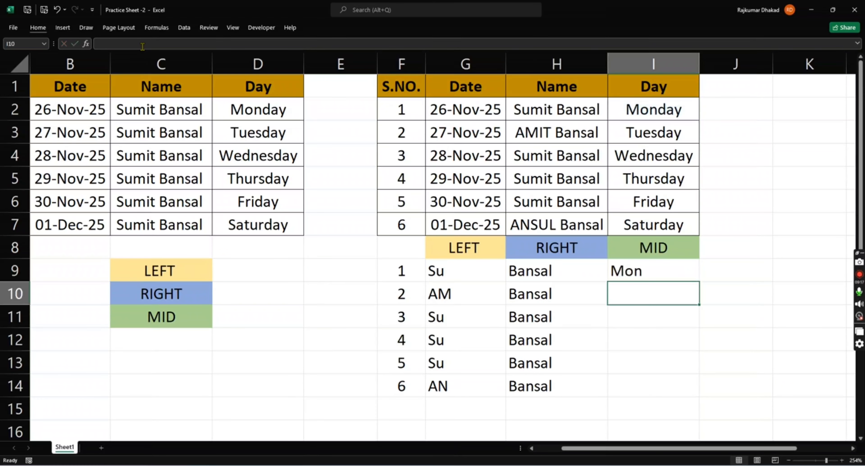
Fill the MID formula from I9 down through I14 for the remaining days
key(Up)
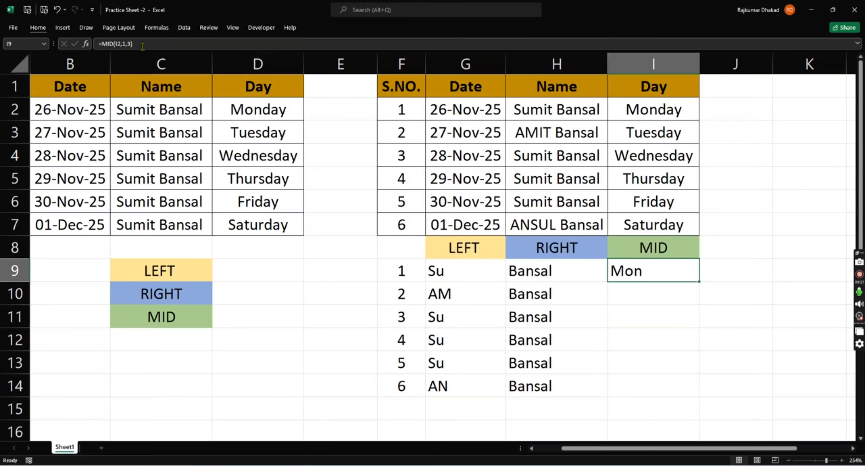
key(shift+Down)
key(shift+Down)
key(shift+Down)
key(shift+Down)
key(shift+Down)
key(shift+Down)
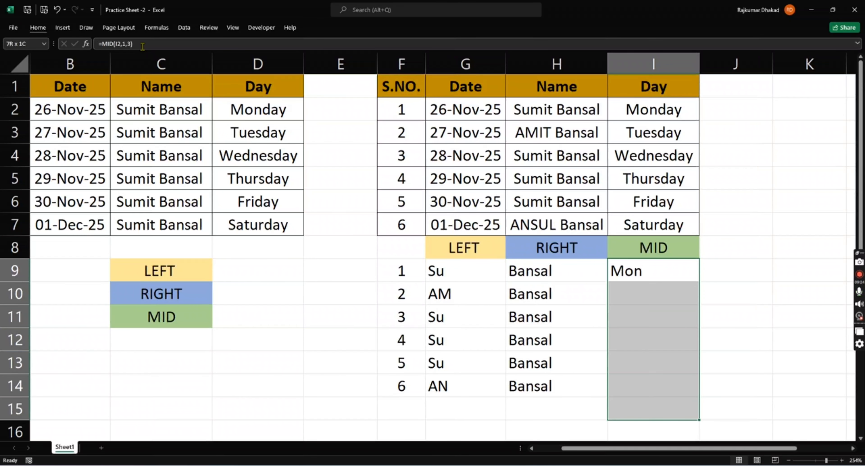
key(shift+Up)
key(ctrl+d)
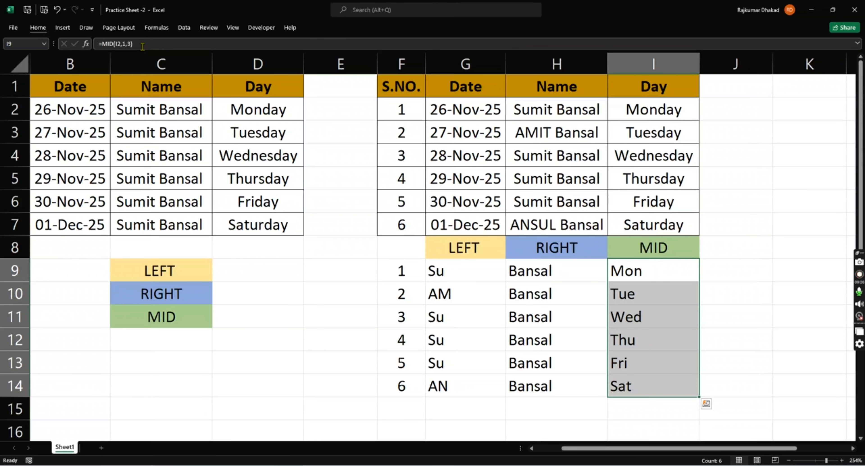
key(Up)
key(Down)
key(Down)
key(Up)
key(Up)
key(Left)
key(Left)
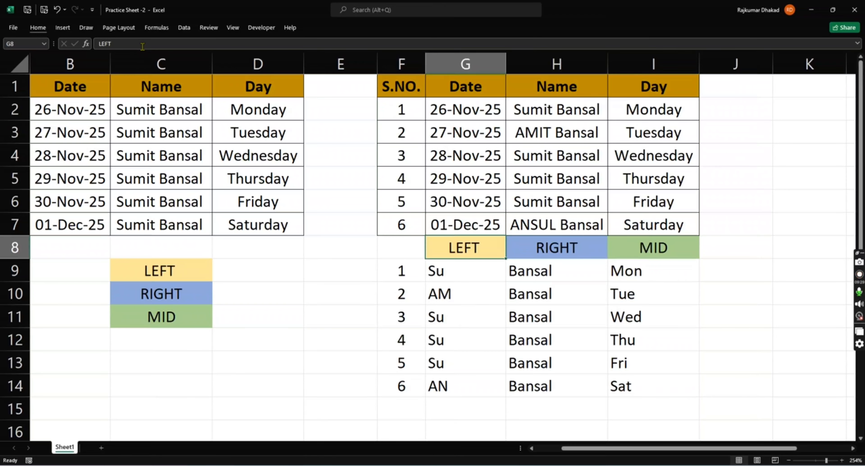
key(Left)
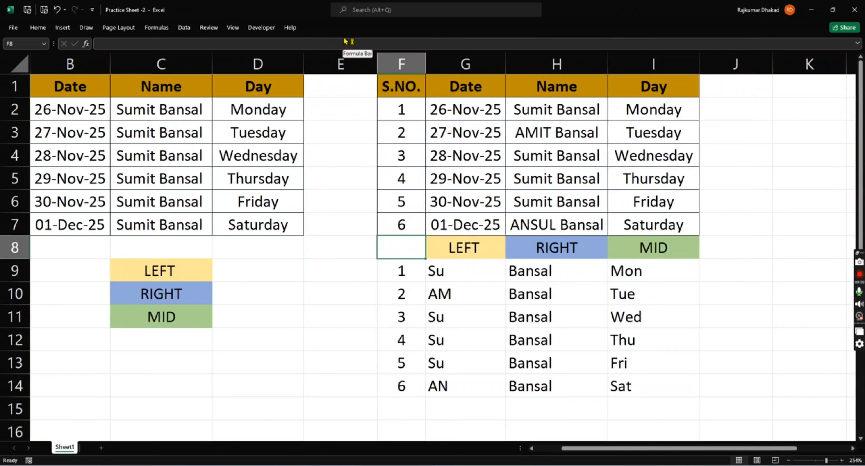
Replace the LEFT and RIGHT labels in C9 and C10 with LEN and TRIM
key(Right)
key(Left)
key(Left)
key(Left)
key(Left)
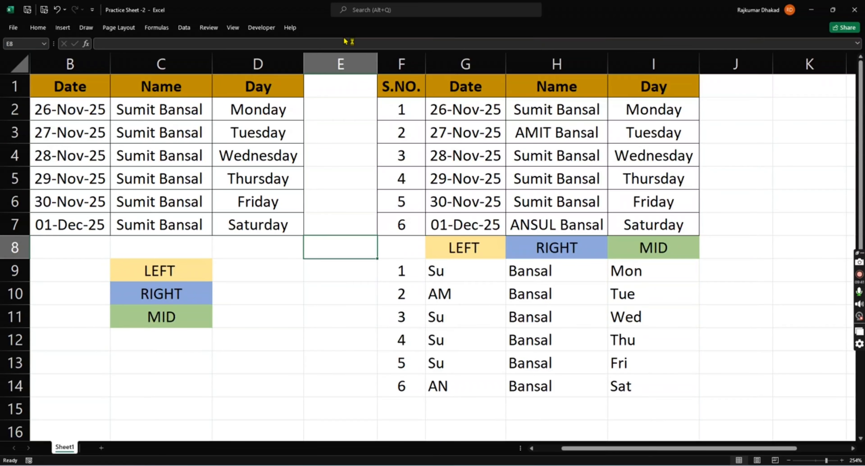
key(Down)
text(LEN)
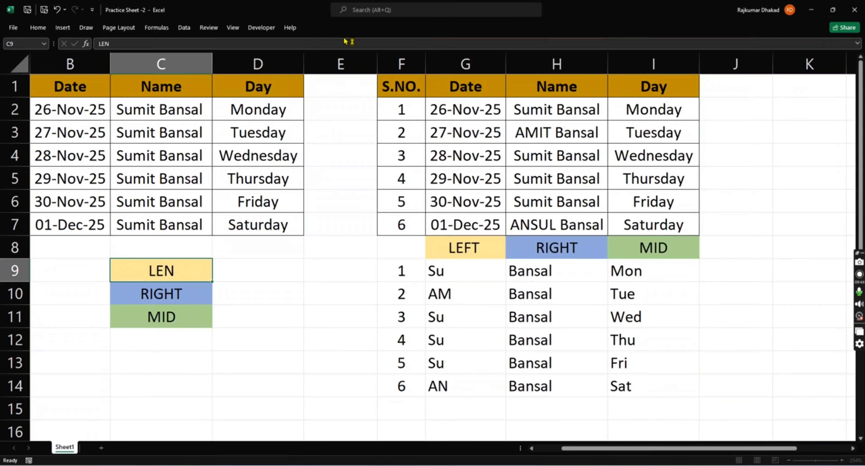
key(Return)
text(TRIM)
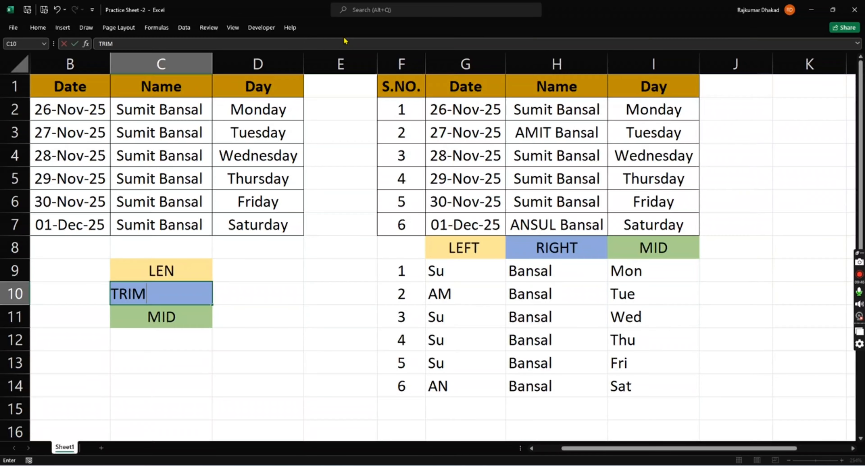
key(Return)
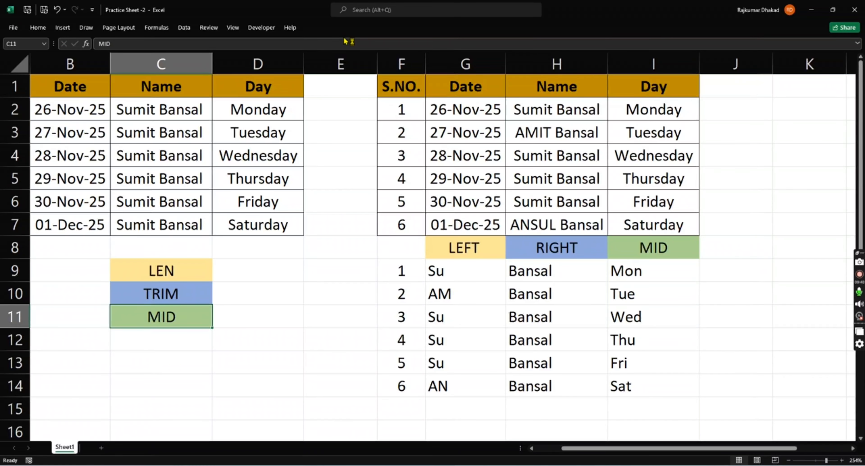
Replace the MID label in C11 with SEARCH and add the label FIND in C12
text(SEARV)
key(BackSpace)
text(CG)
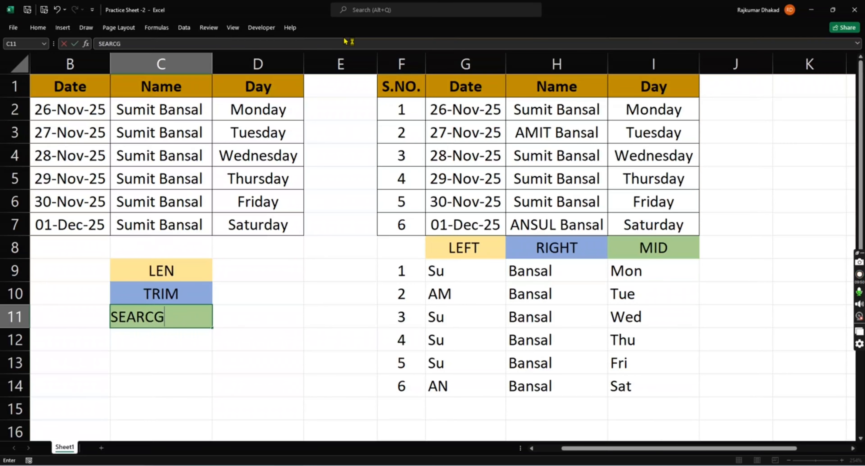
key(BackSpace)
text(H)
key(Return)
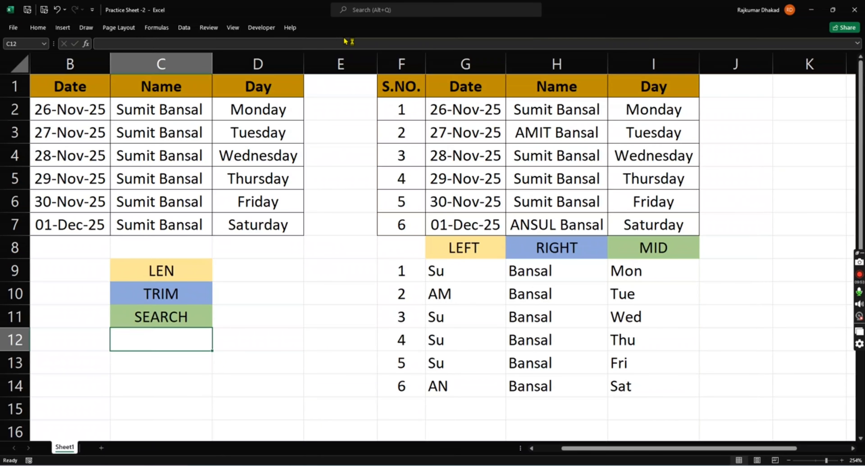
text(FIND)
key(Return)
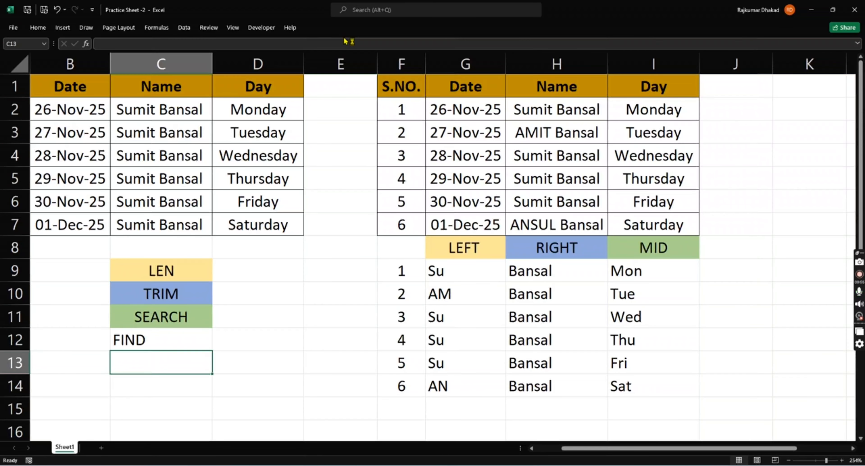
Give the FIND label in C12 a light blue fill and centre its text horizontally
key(Up)
key(alt)
key(h)
key(h)
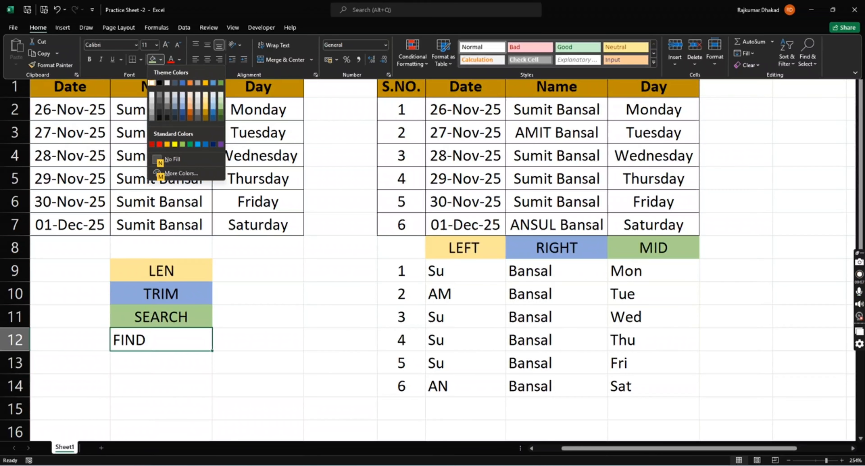
click(182, 111)
key(Escape)
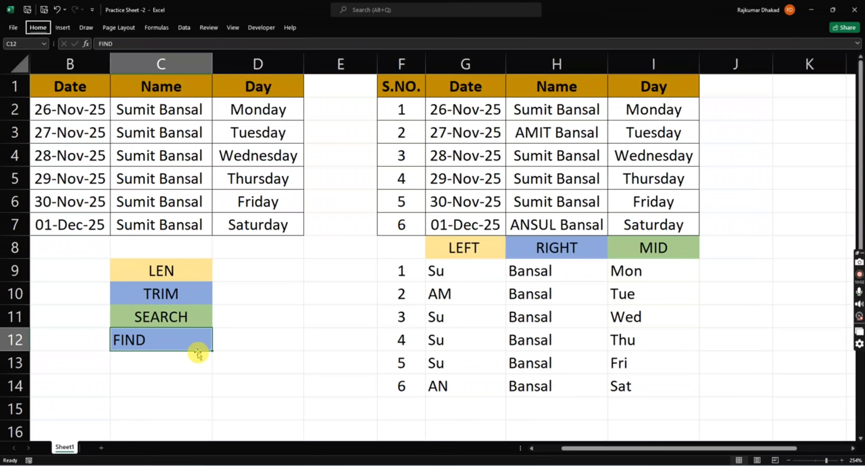
key(alt+h)
key(a)
key(c)
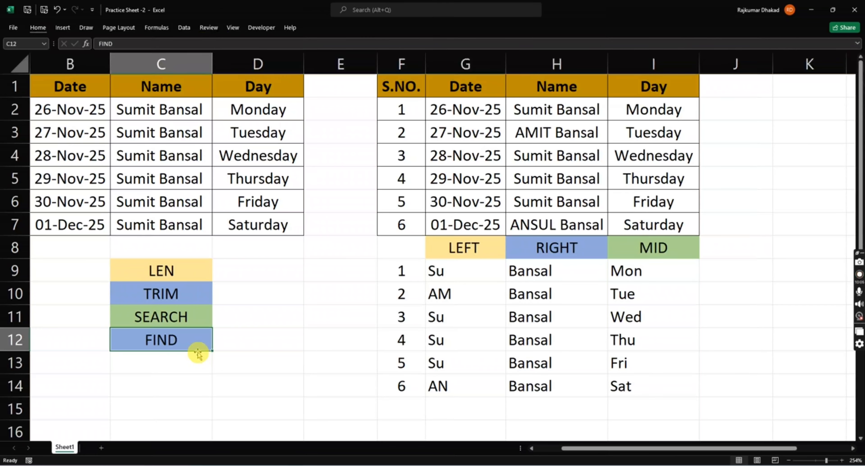
key(Up)
key(Down)
key(Down)
key(Up)
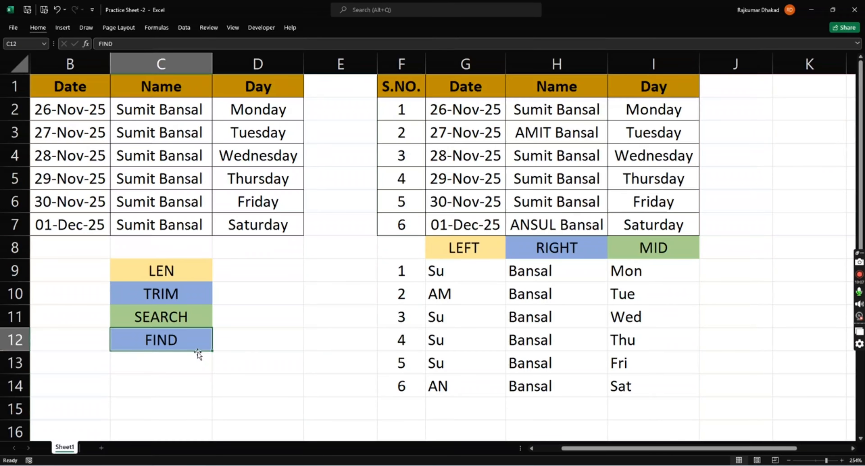
key(Up)
key(Up)
key(Up)
key(Up)
key(Down)
key(Down)
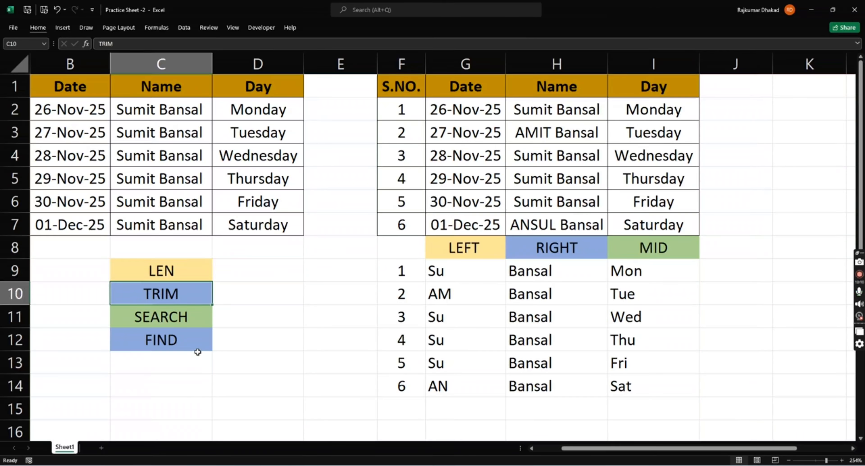
key(Up)
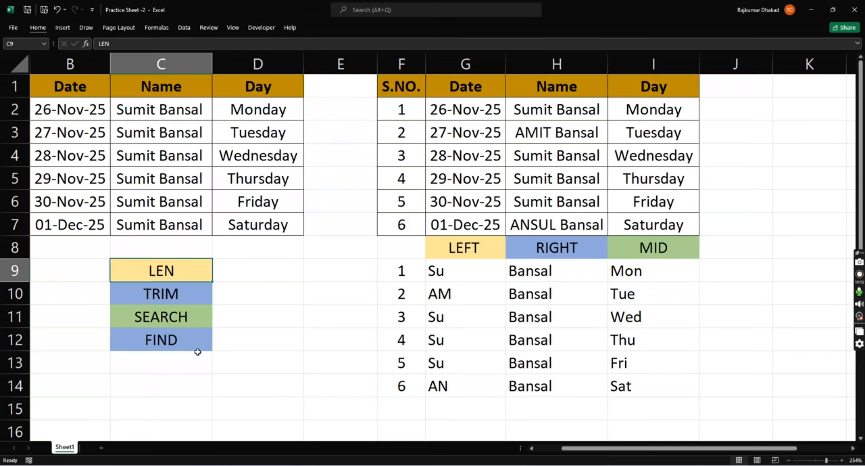
Copy the Date, Name and Day table in B1:D7 and paste it starting at K1
click(74, 96)
key(ctrl+a)
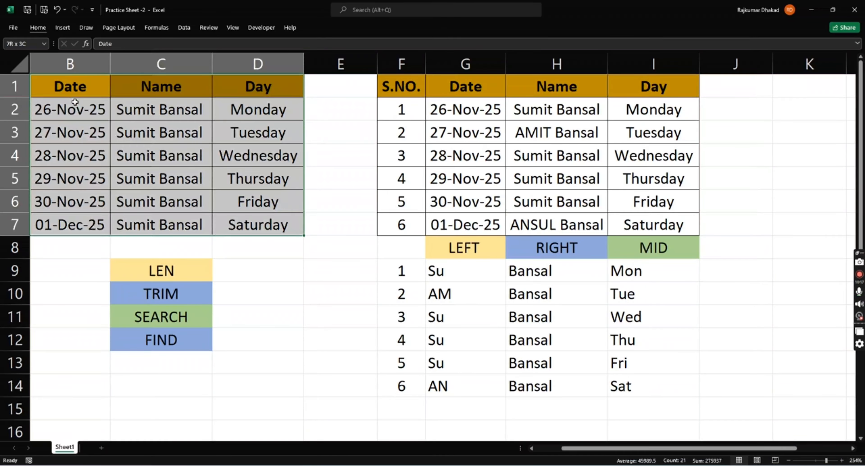
key(ctrl+c)
scroll(73, 100, right, 6)
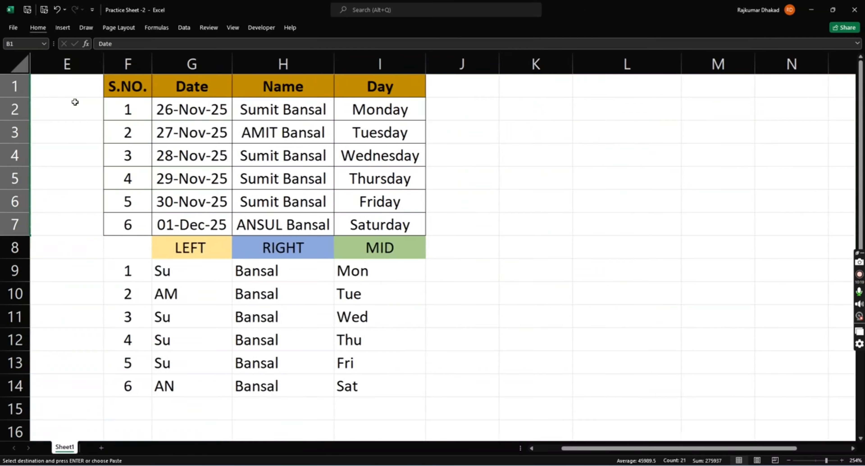
click(349, 81)
key(ctrl+v)
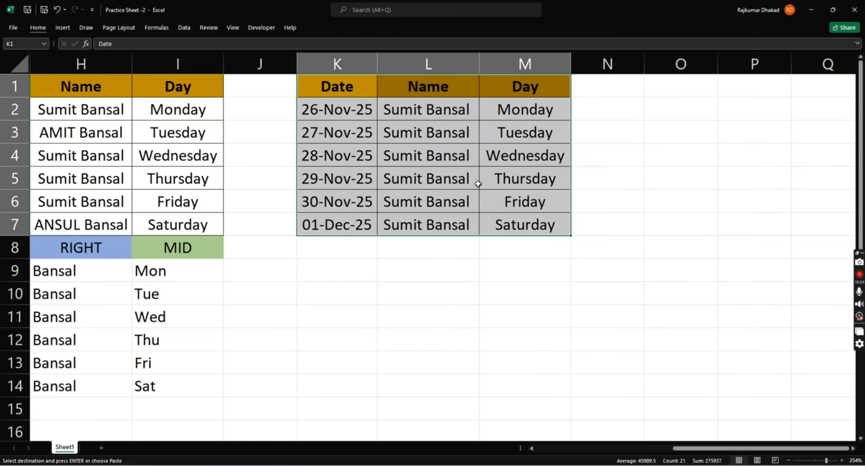
Review the LEN, TRIM, SEARCH and FIND labels and the LEFT, RIGHT and MID table beside the pasted table
scroll(495, 271, left, 5)
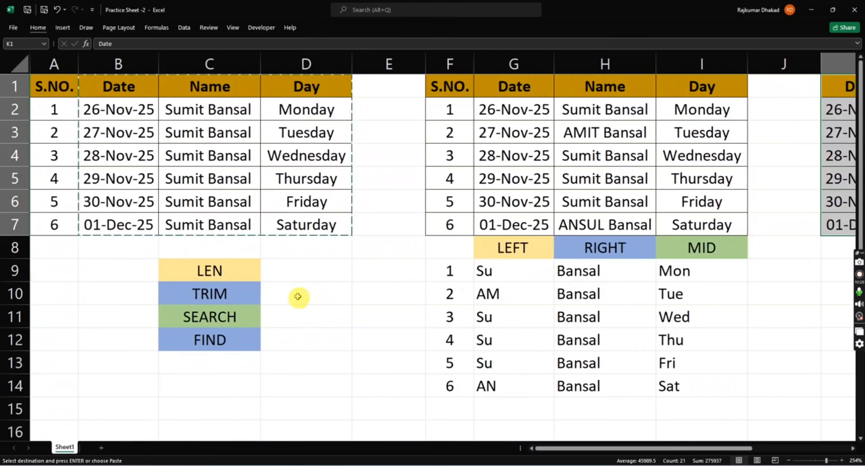
click(226, 272)
scroll(226, 272, right, 3)
scroll(226, 272, left, 4)
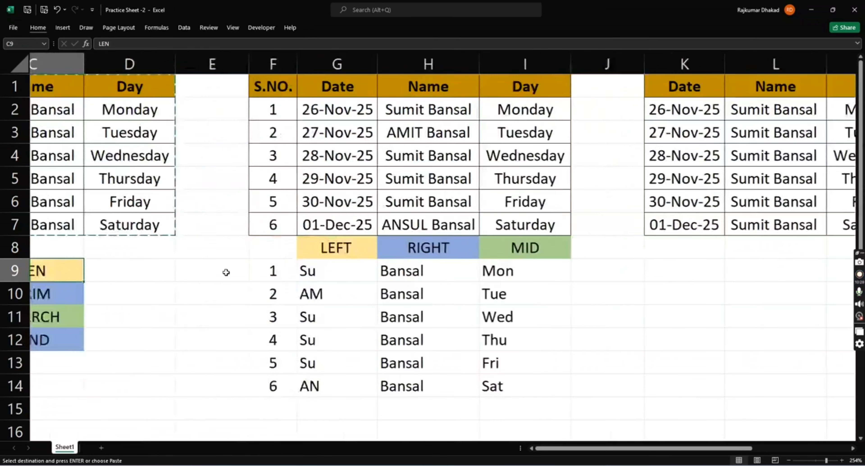
scroll(226, 272, right, 4)
scroll(225, 272, left, 1)
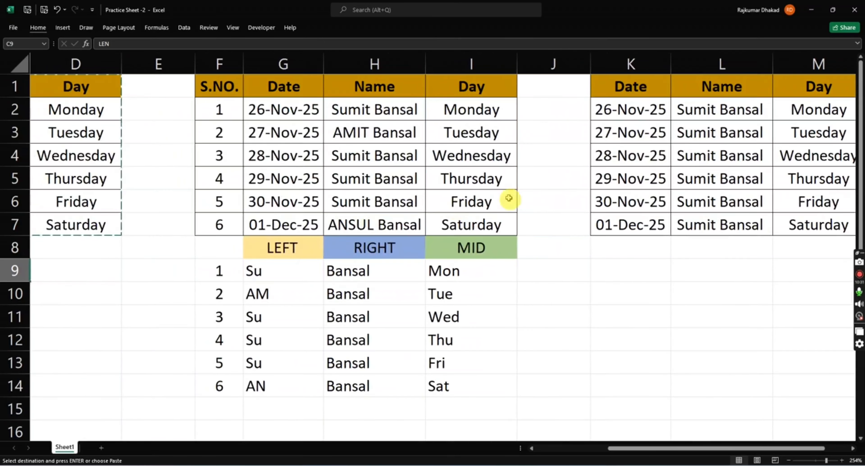
drag(483, 116, 482, 172)
scroll(481, 171, right, 3)
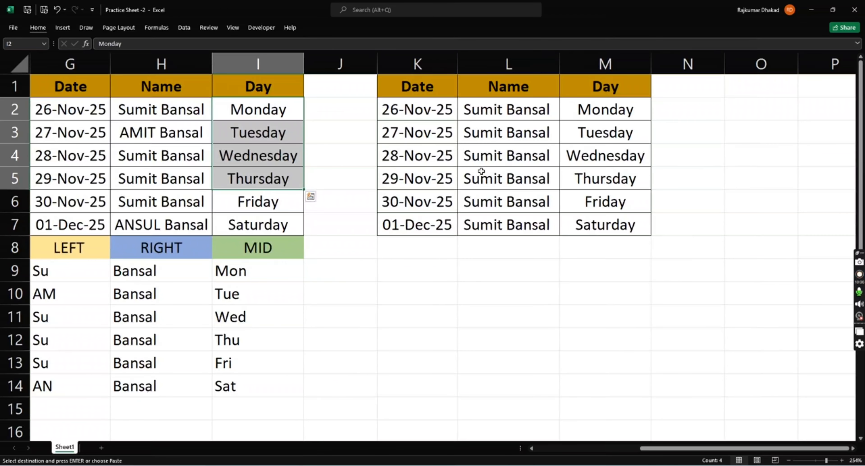
click(675, 69)
key(Up)
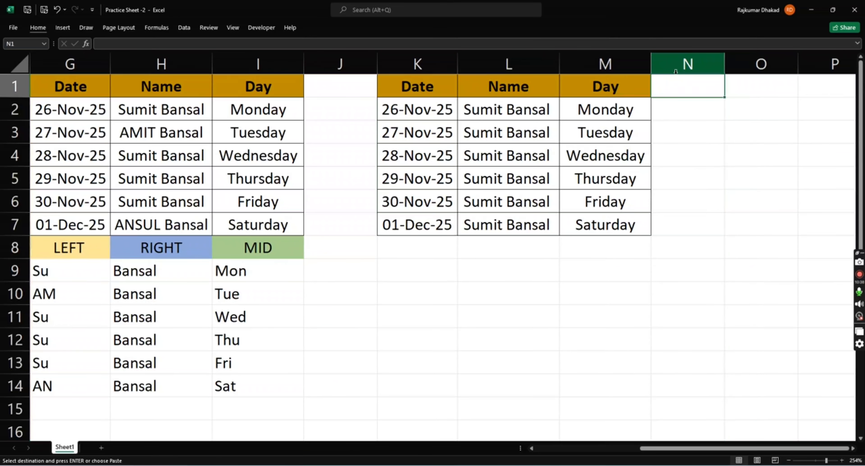
key(Down)
key(Up)
key(Left)
key(Left)
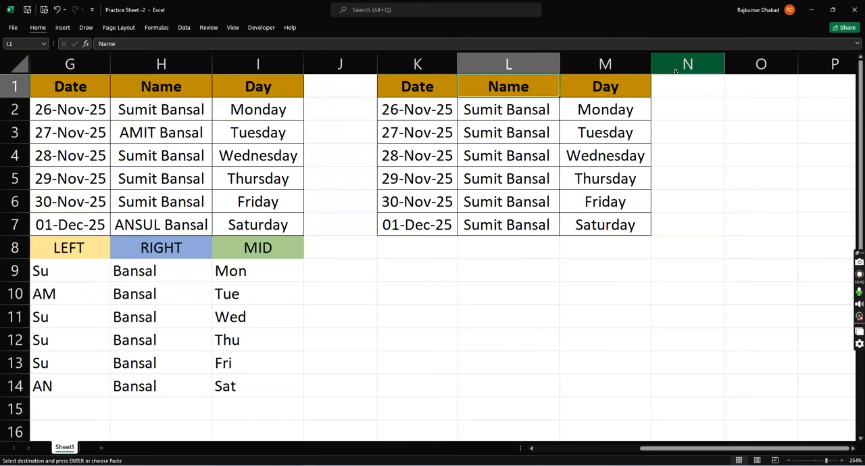
key(Down)
key(Down)
key(Down)
key(Left)
Add the column header DSG in N1, next to the Day header of the pasted table
key(Up)
key(Right)
key(Right)
key(Right)
key(Up)
key(Up)
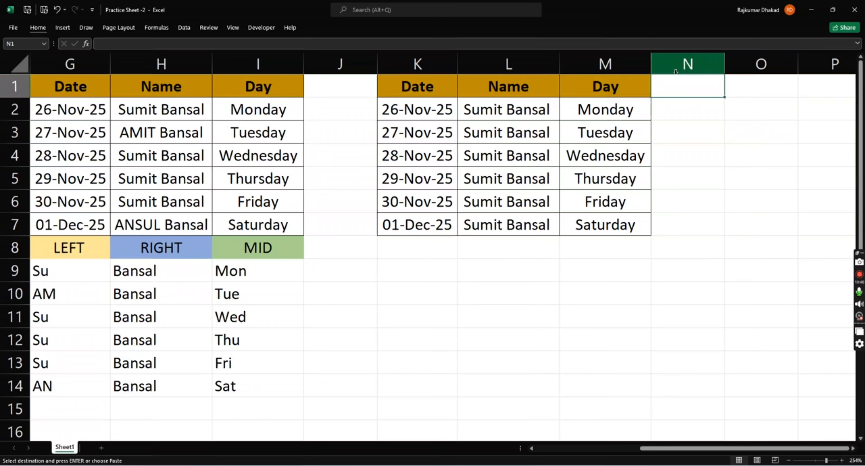
text(DSG)
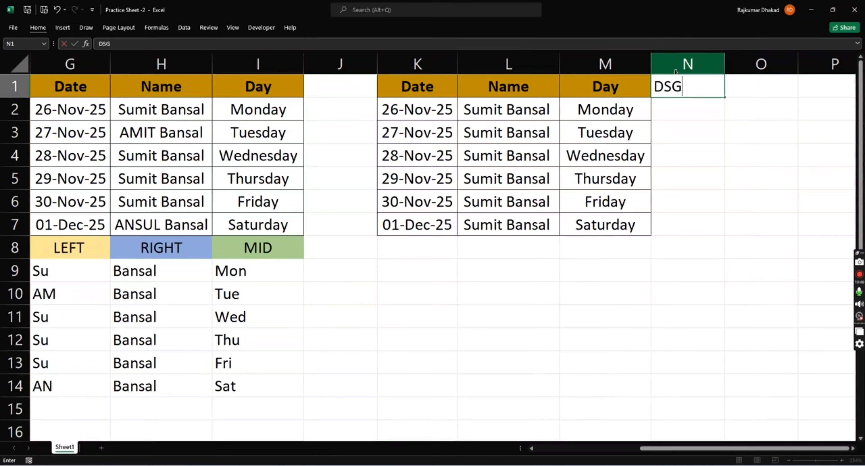
key(ctrl+Return)
Enter B.TECH, BBA and B.SC in cells N2 to N4 under the DSG header
key(Down)
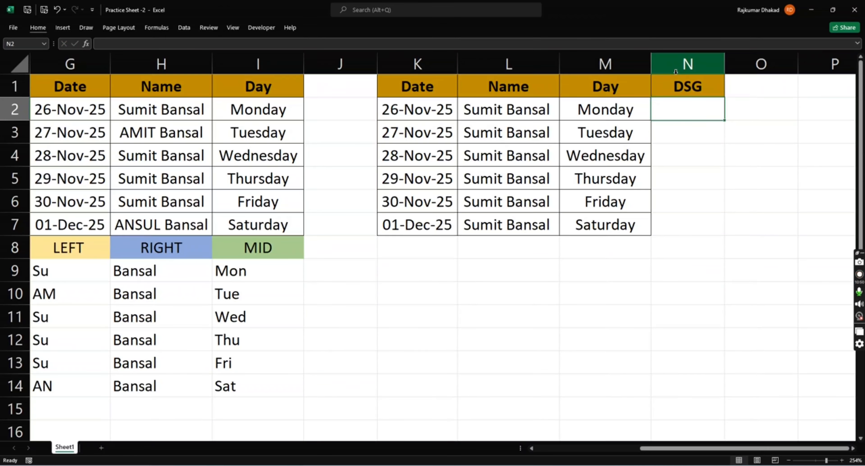
text(B.T)
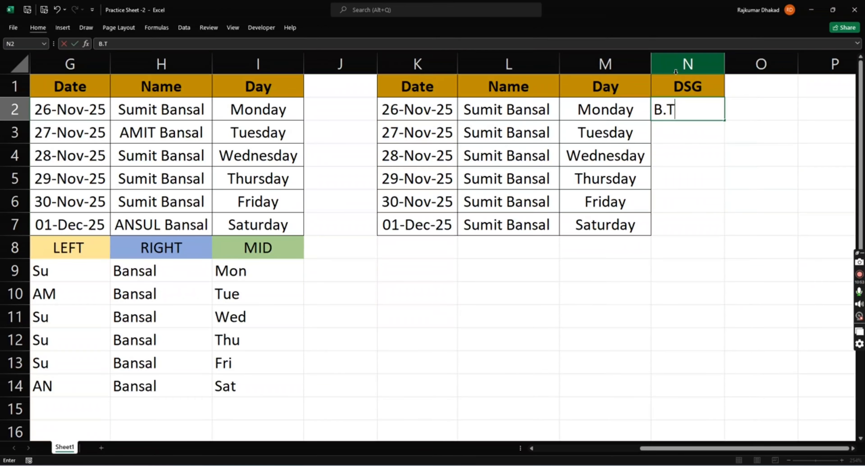
text(ECH)
key(Return)
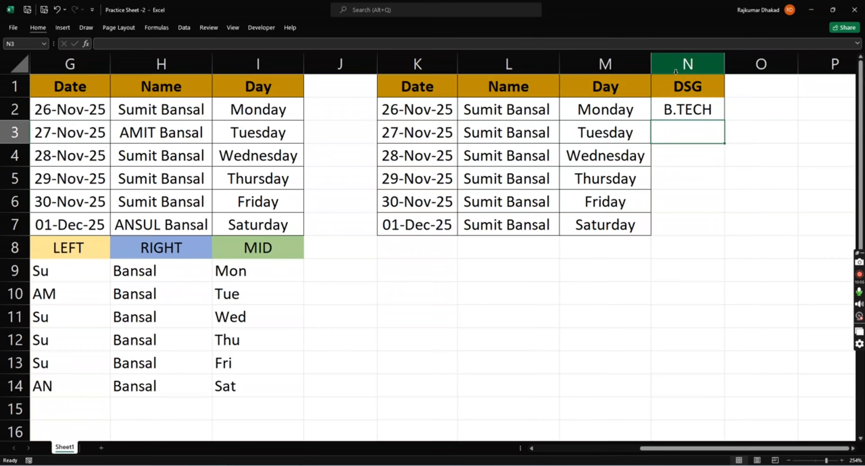
text(BBA)
key(Return)
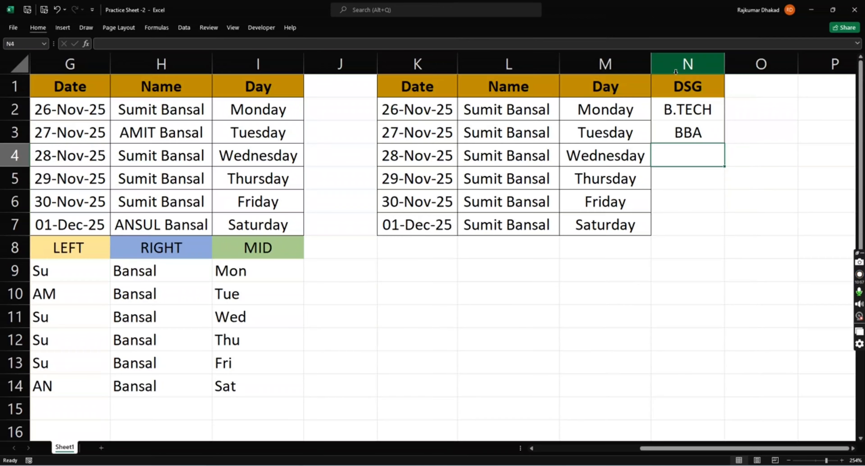
text(B.SC)
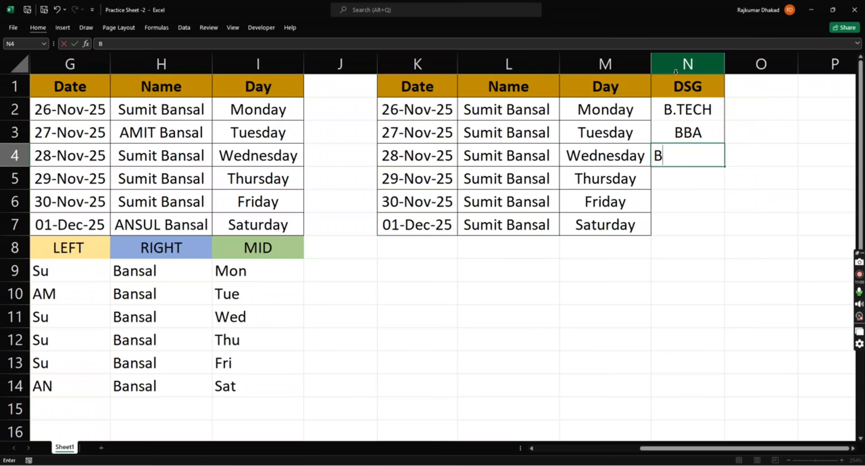
key(Return)
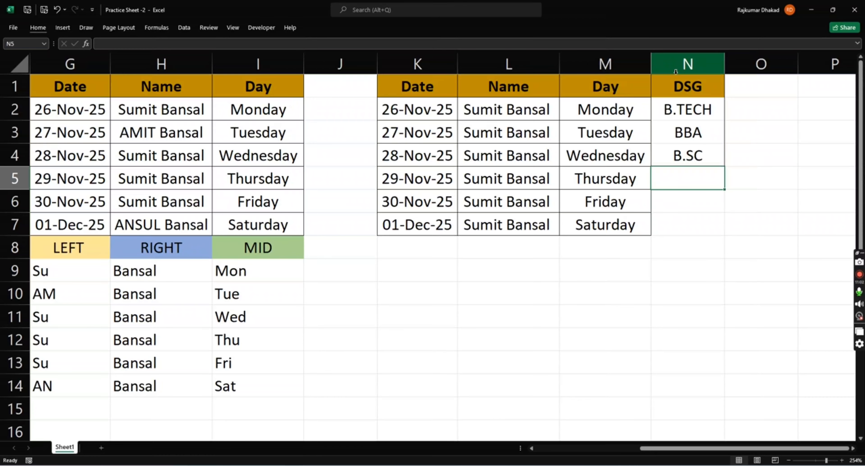
Complete the DSG column with B.A, B.COM and LLB in cells N5 to N7
text(B.A)
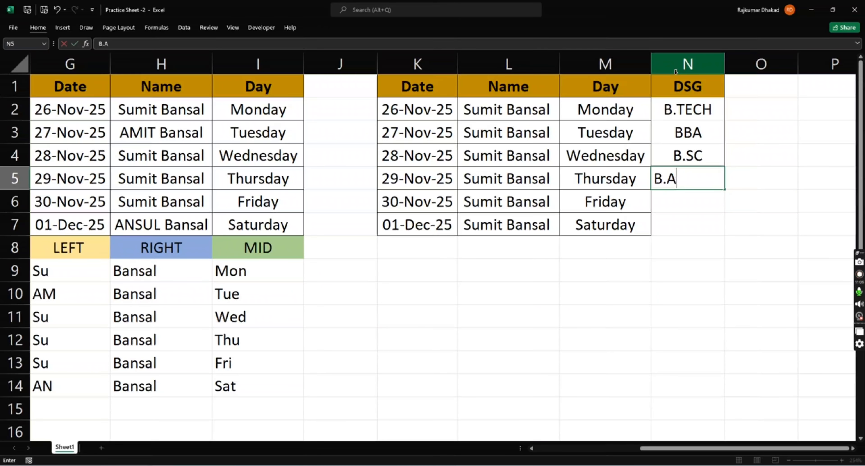
key(Return)
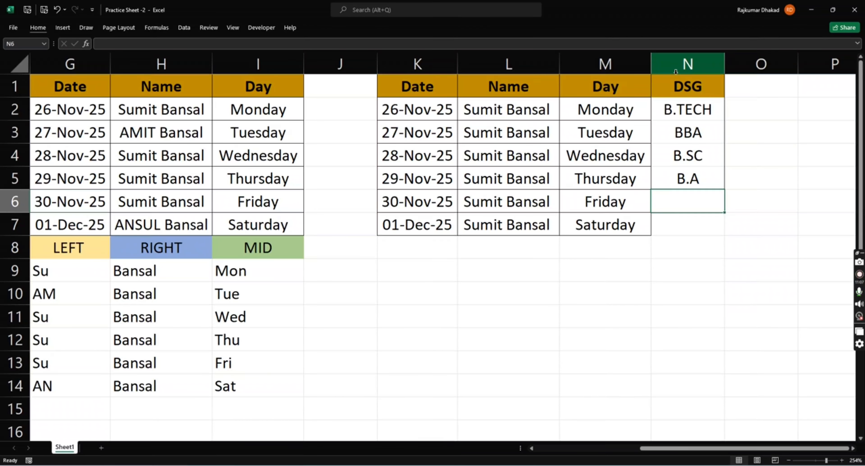
text(B.COM)
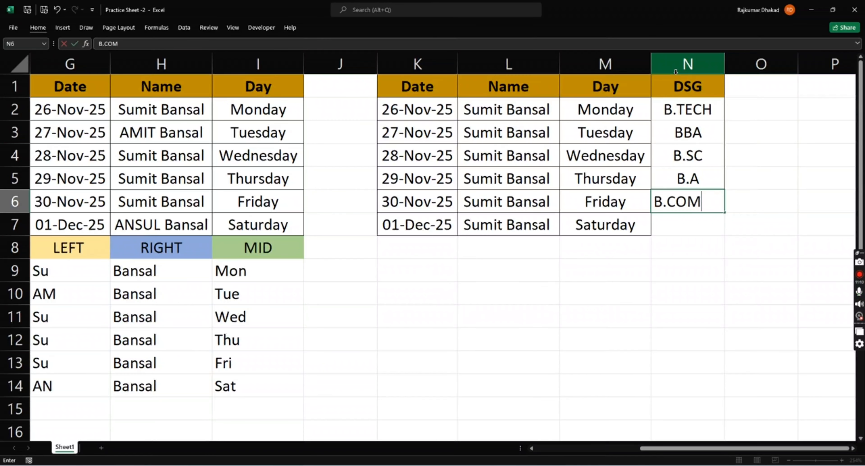
key(Return)
text(LLB)
key(Return)
key(Right)
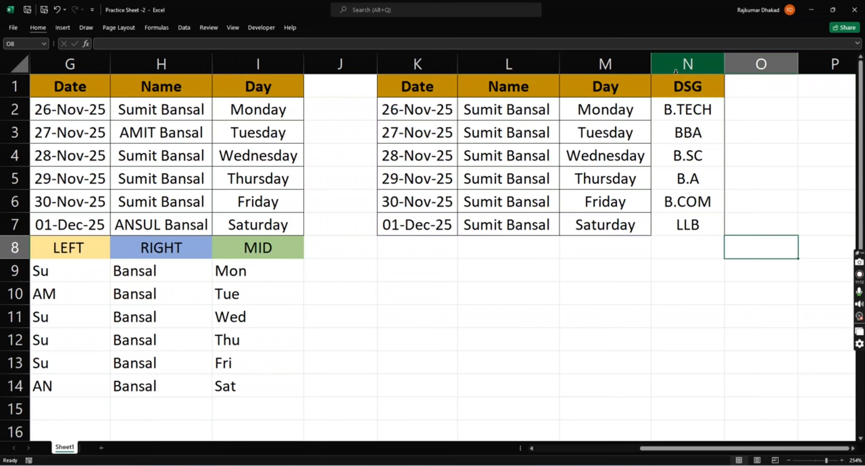
Copy the formatting of the Day values in M2:M7 onto the DSG values in N2:N7 with Format Painter
key(Up)
key(Up)
key(Left)
key(Up)
key(Up)
key(Up)
key(Up)
key(Up)
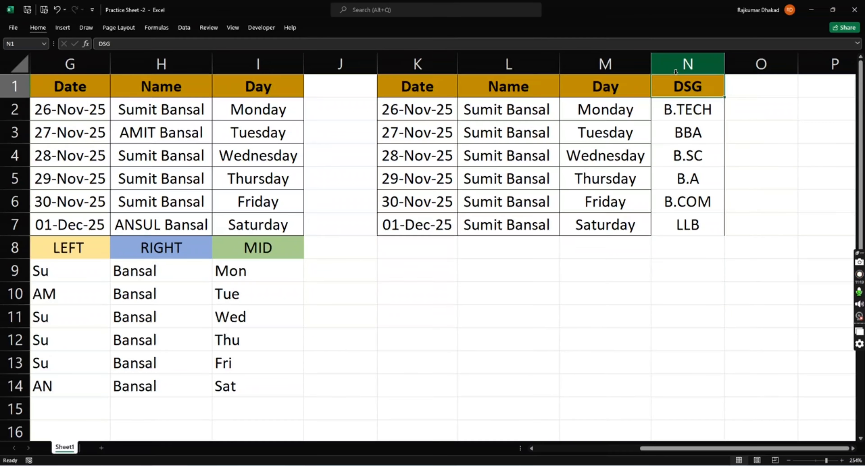
key(Down)
key(Left)
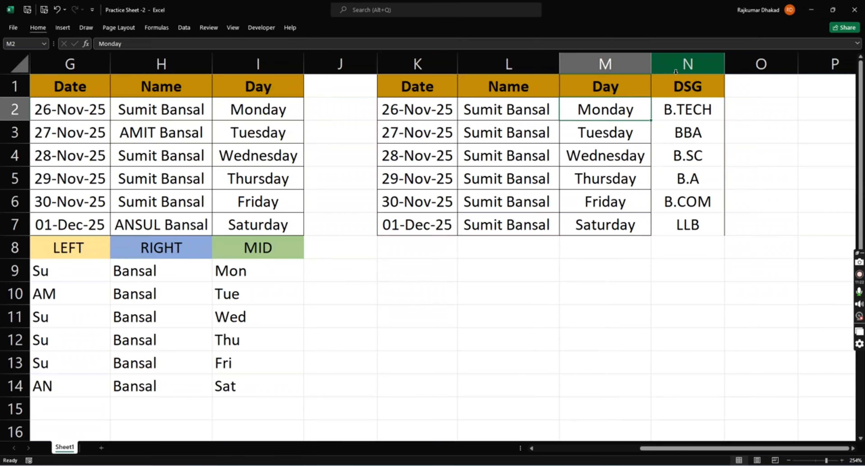
key(ctrl+shift+Down)
key(alt)
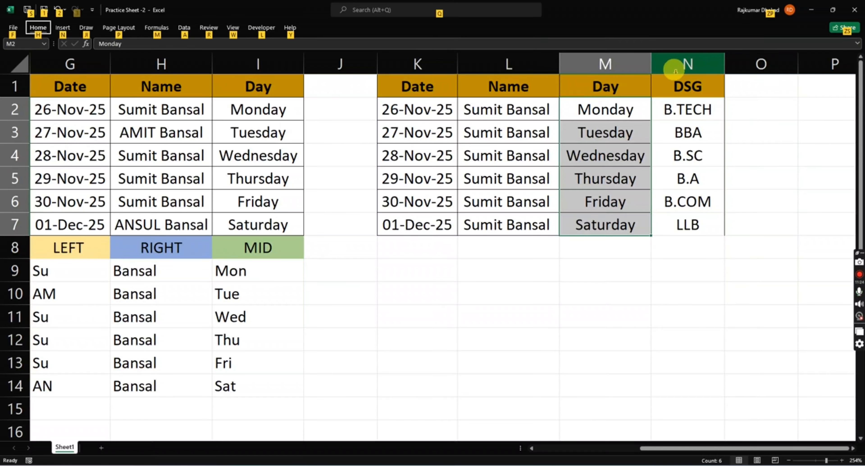
key(h)
key(f)
key(p)
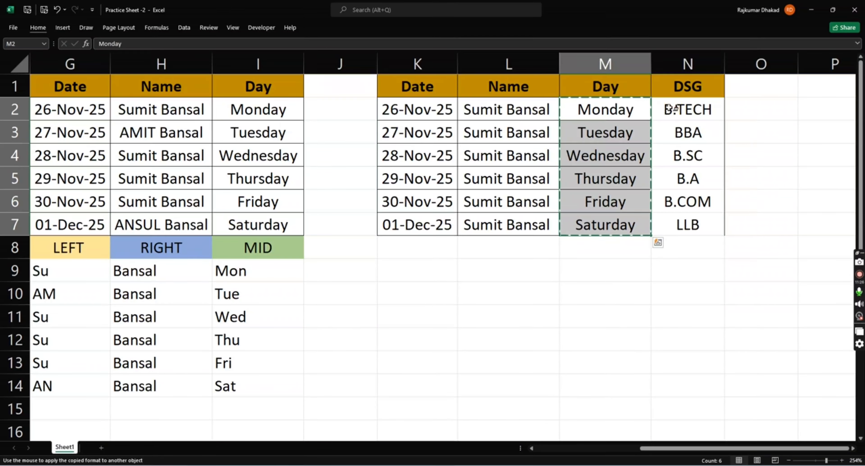
click(669, 108)
click(669, 108)
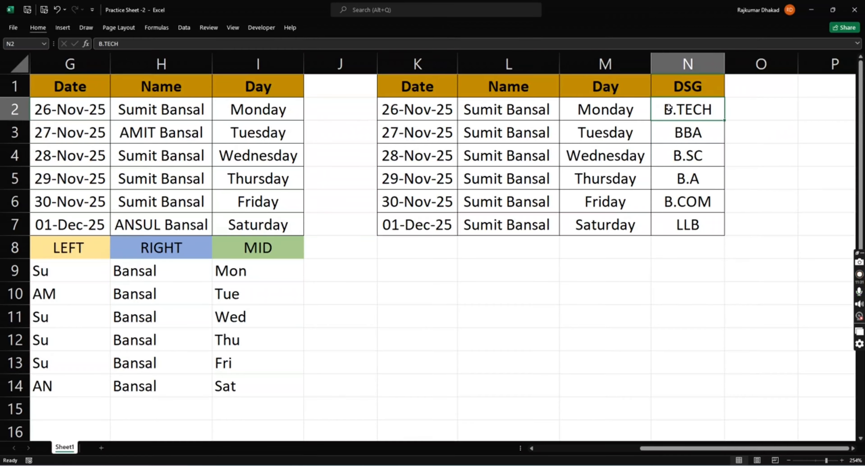
Enter the text ALT+H+F+P in L10 as a note of the Format Painter shortcut
click(488, 299)
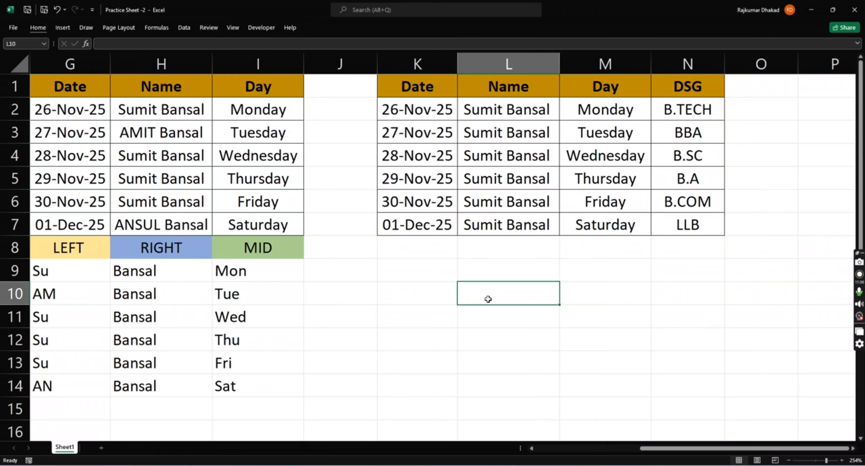
text(ALT+)
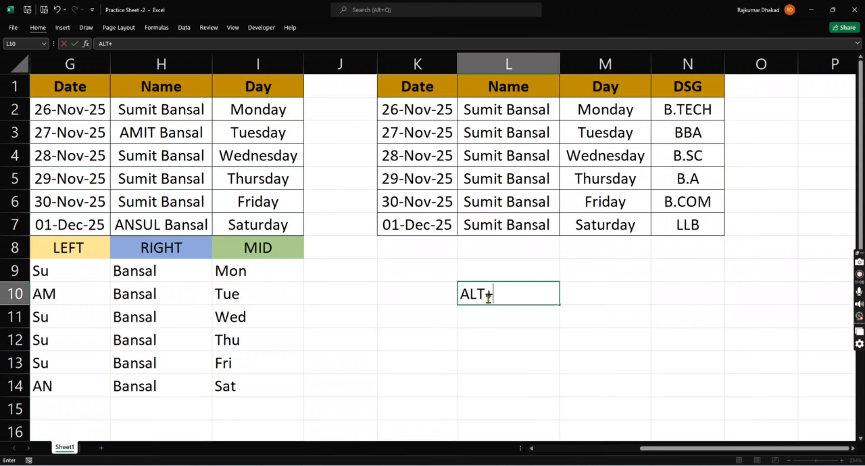
text(H+F+p)
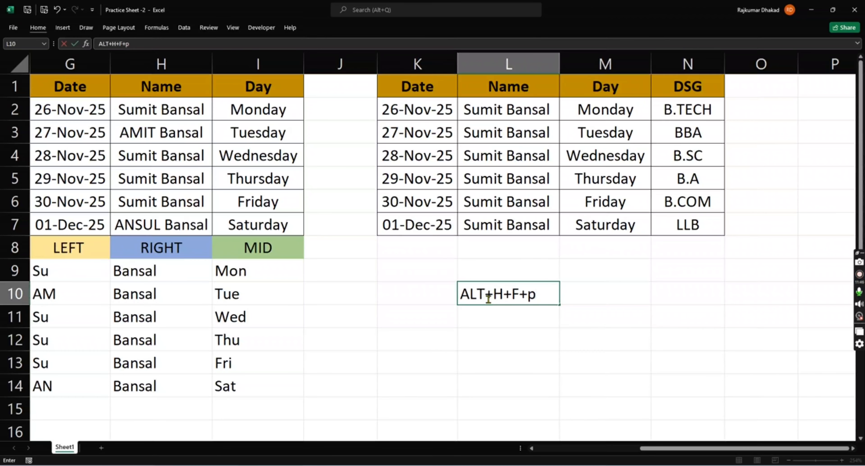
key(BackSpace)
text(P)
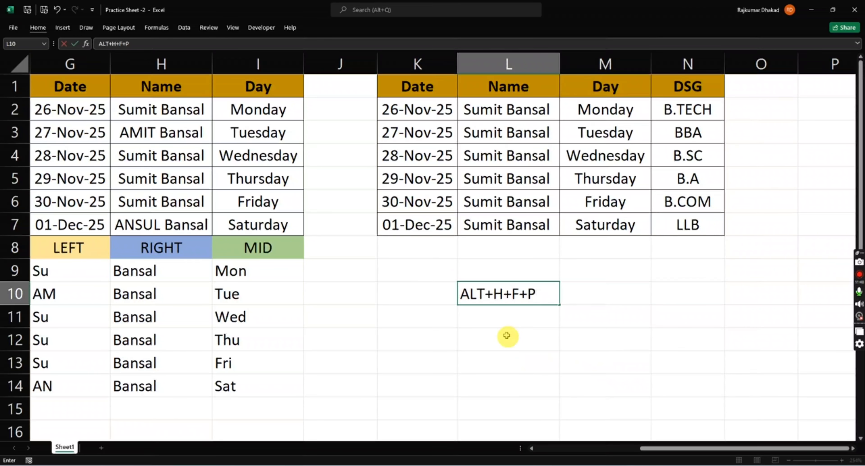
key(ctrl+shift+Left)
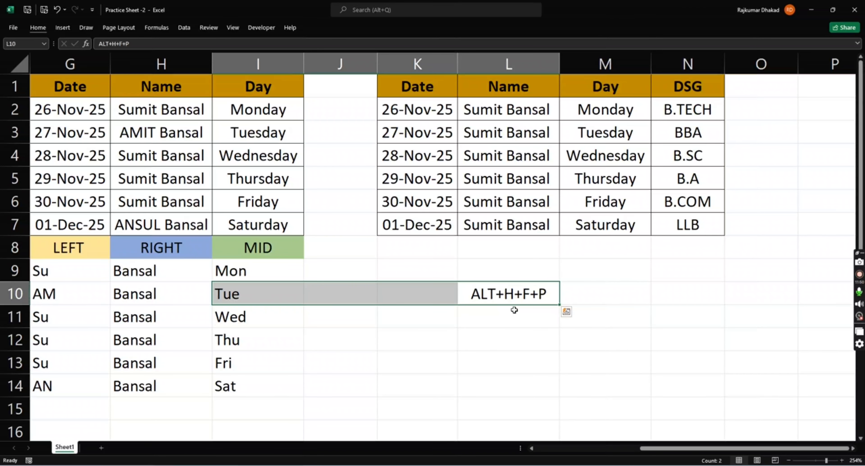
Add the heading FORMATING in L9, directly above the shortcut note
key(Right)
key(Left)
key(Left)
key(Up)
key(Right)
text(FORMATING)
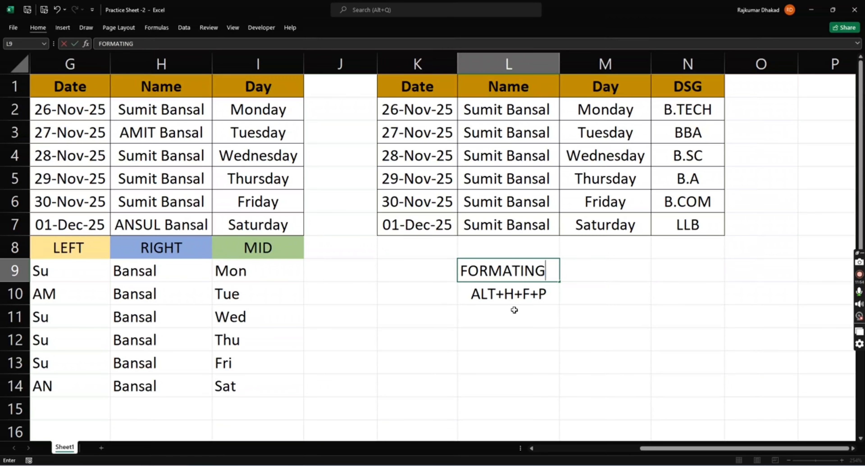
key(Return)
key(Up)
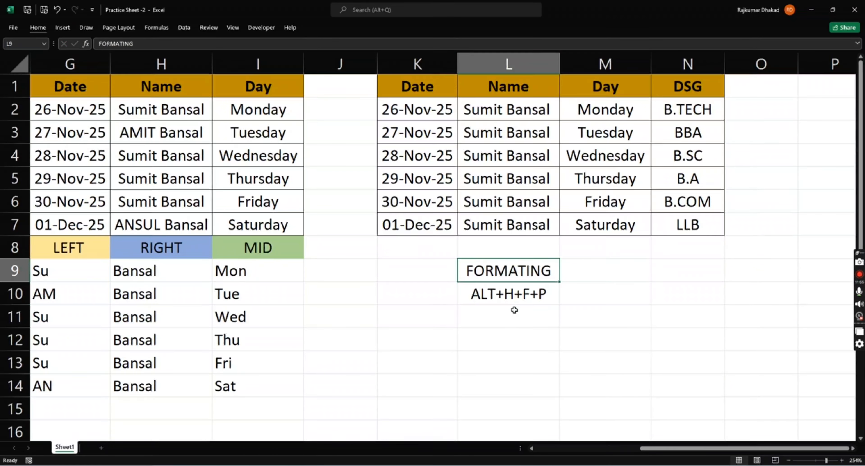
key(Down)
key(Down)
key(Up)
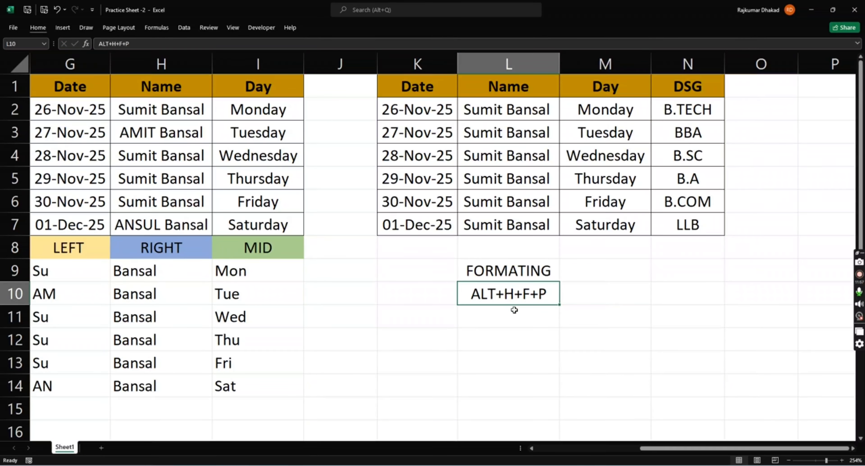
key(Up)
key(Right)
key(Right)
key(Up)
key(Up)
key(Up)
key(Up)
key(Up)
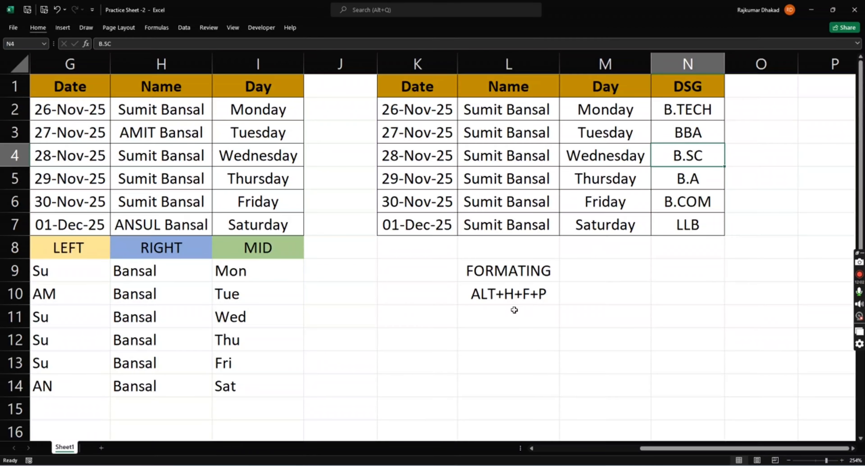
key(Up)
key(Up)
key(Left)
key(Left)
key(Left)
key(Right)
key(Right)
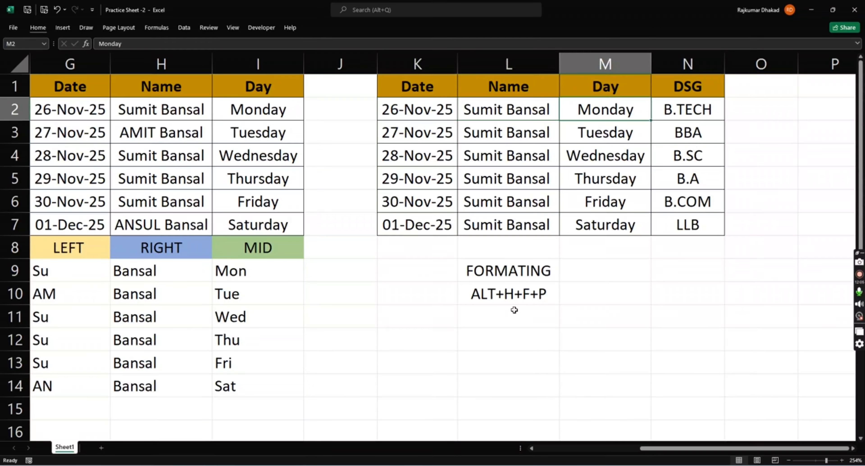
key(Right)
key(Left)
key(Left)
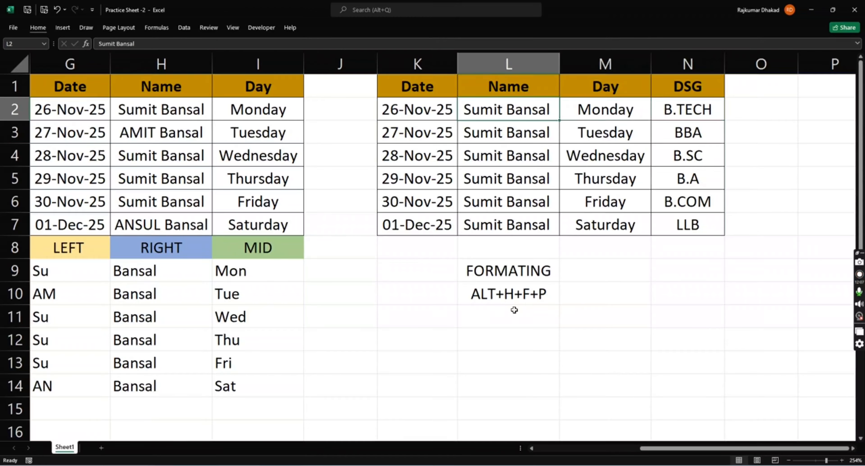
key(Right)
key(Right)
key(Down)
key(Down)
key(Down)
key(Left)
key(Left)
key(Down)
key(Down)
key(Down)
key(Down)
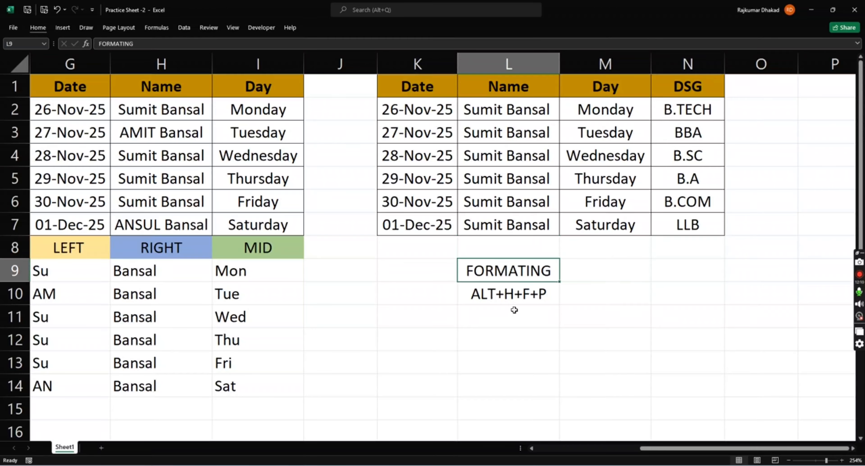
Move the FORMATING heading and its shortcut note from L9:L10 to P1:P2
key(shift+Down)
key(ctrl+c)
key(Up)
key(Up)
key(Right)
key(Right)
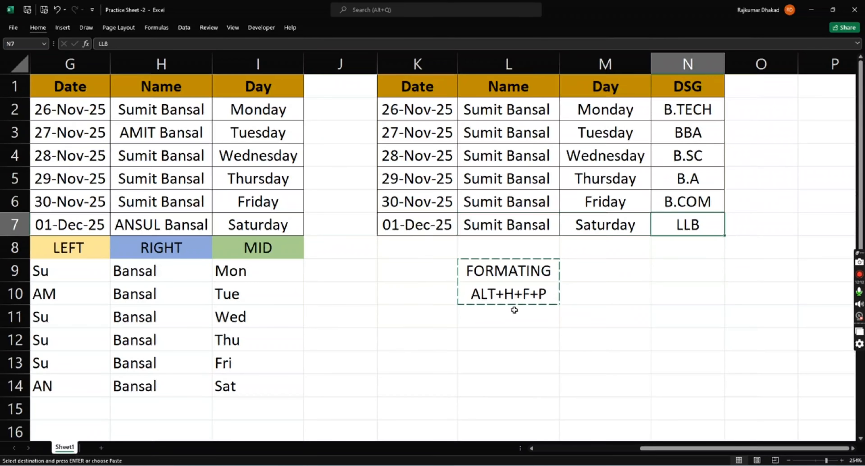
key(Up)
key(Up)
key(Up)
key(Up)
key(Up)
key(Up)
key(Right)
key(Right)
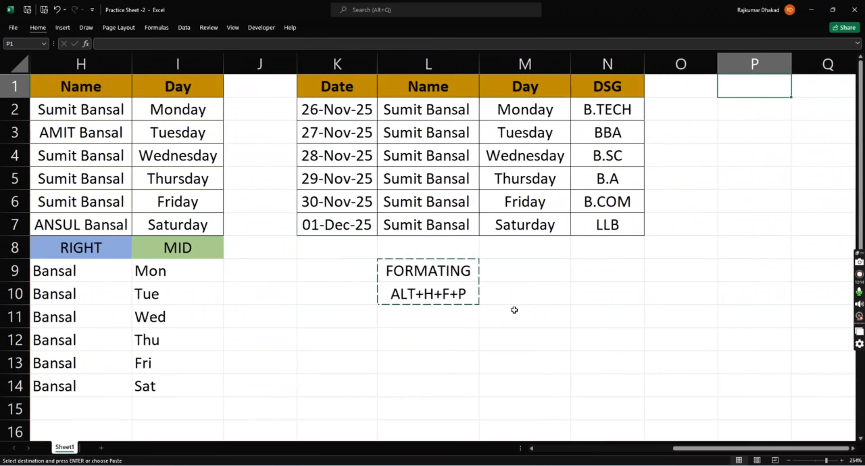
key(Return)
Move the LEN label from C9 to K8, directly below the Date column of the table with DSG
key(Left)
key(Left)
key(Left)
key(Left)
key(Left)
key(Down)
key(Down)
key(Down)
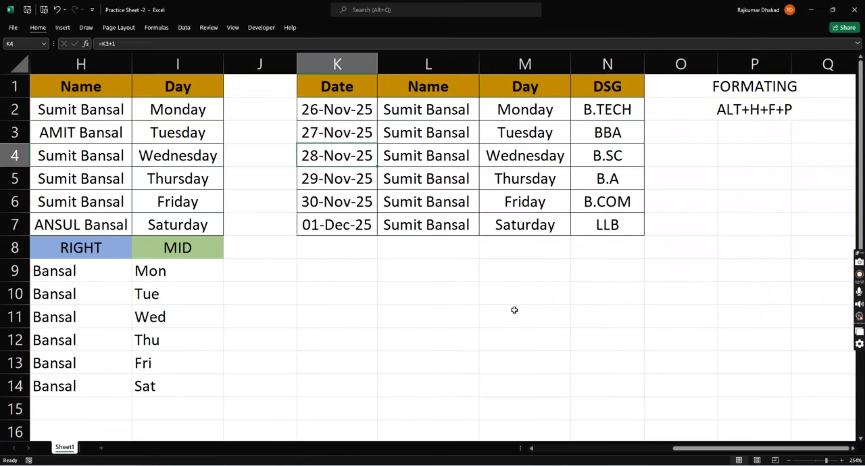
scroll(514, 310, left, 5)
click(115, 275)
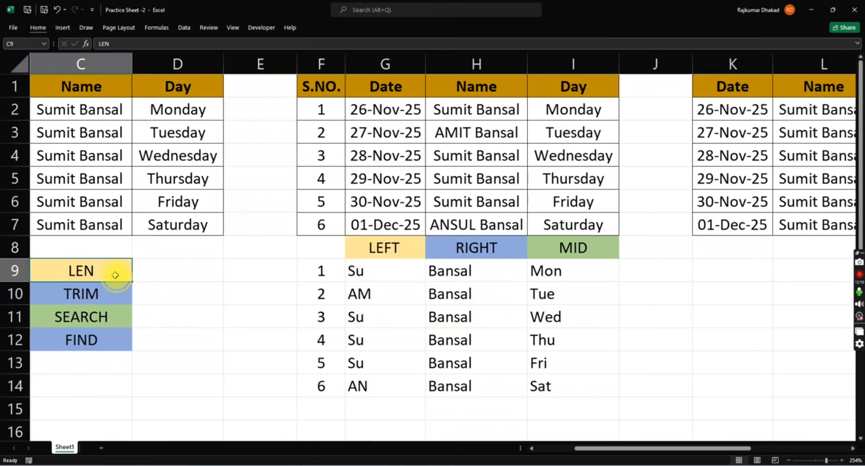
key(ctrl+c)
click(732, 251)
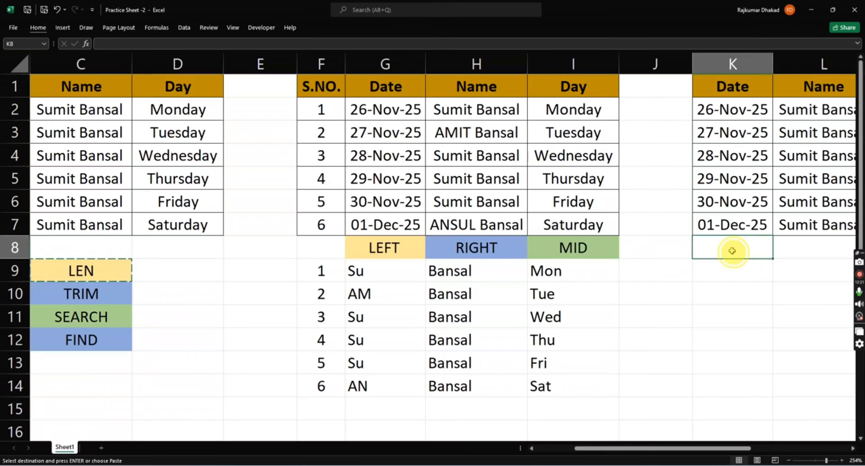
key(Escape)
key(ctrl+v)
Move the TRIM label from C10 to L8, directly below the Name column
click(125, 286)
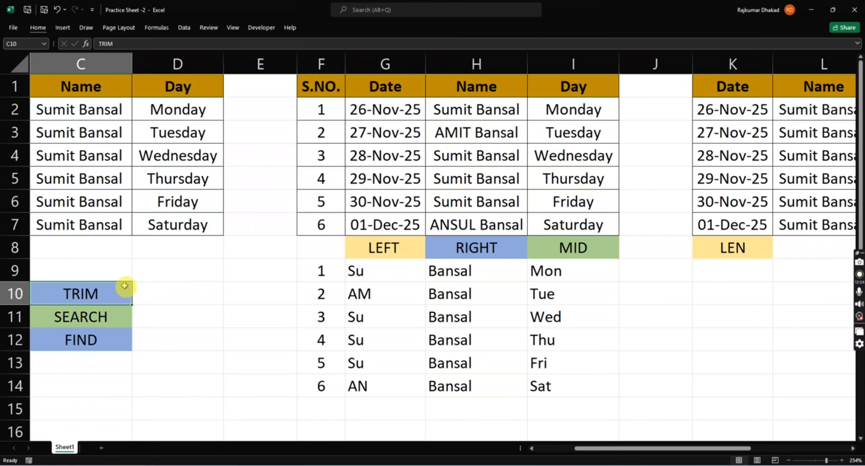
key(ctrl+x)
scroll(125, 285, right, 1)
scroll(125, 286, right, 2)
click(627, 245)
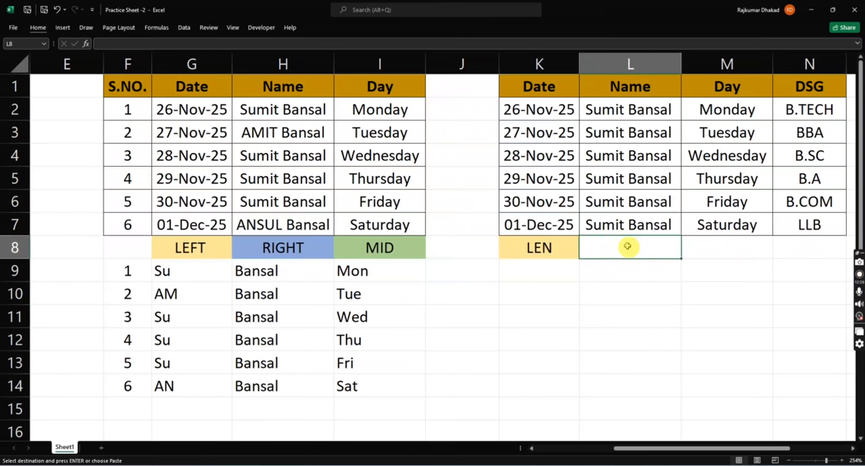
key(ctrl+v)
Move the SEARCH label from C11 to M8, directly below the Day column
scroll(628, 247, left, 3)
click(173, 317)
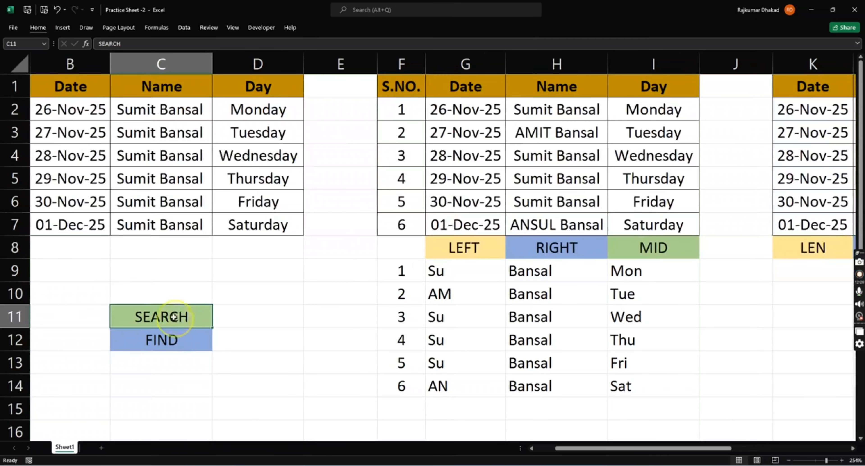
key(ctrl+x)
scroll(173, 316, right, 3)
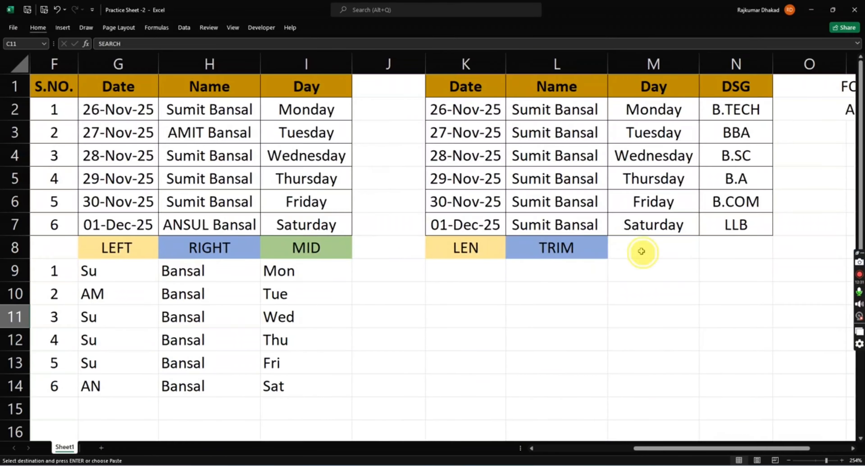
click(641, 252)
key(ctrl+v)
Move the FIND label from C12 to N8, directly below the DSG column
scroll(641, 251, left, 3)
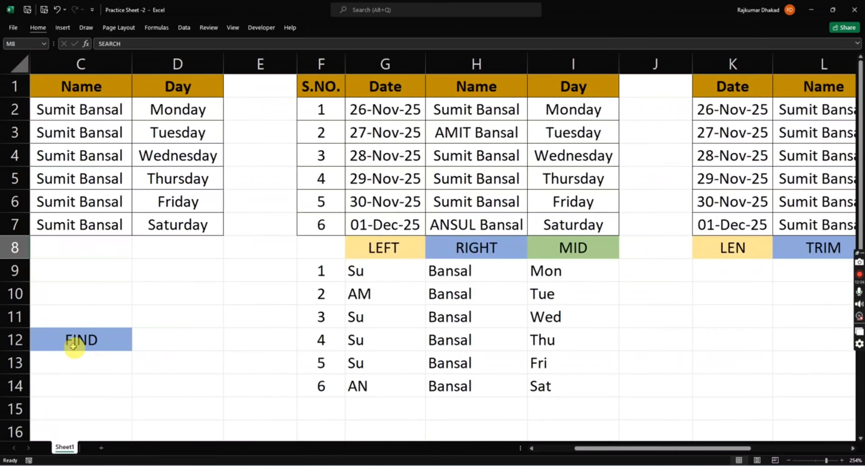
click(69, 344)
key(ctrl+x)
scroll(68, 346, right, 3)
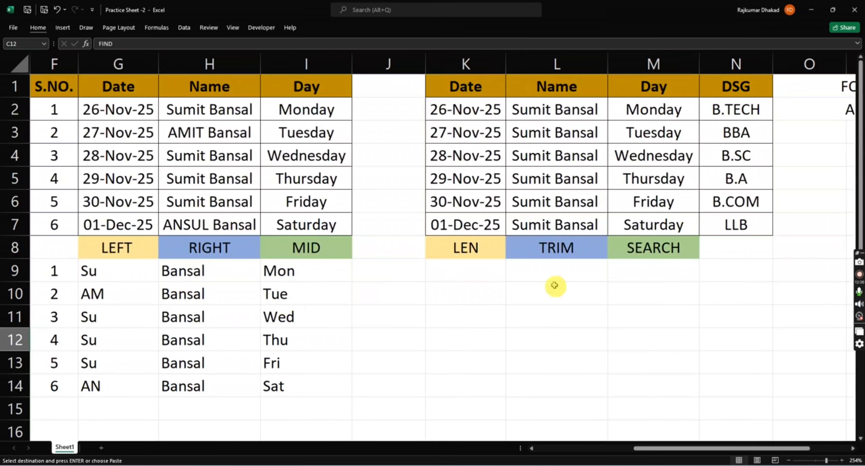
click(722, 250)
key(ctrl+v)
key(Left)
key(Left)
key(Left)
key(Down)
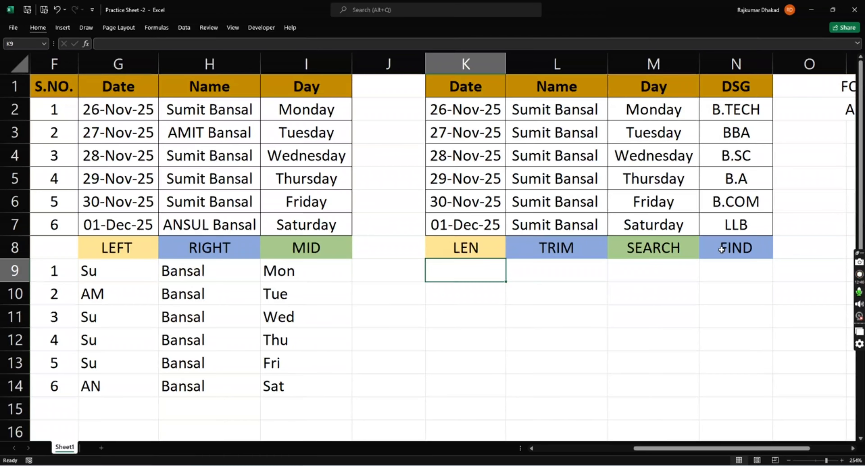
text(=)
key(Up)
key(Up)
key(Up)
key(Up)
key(Up)
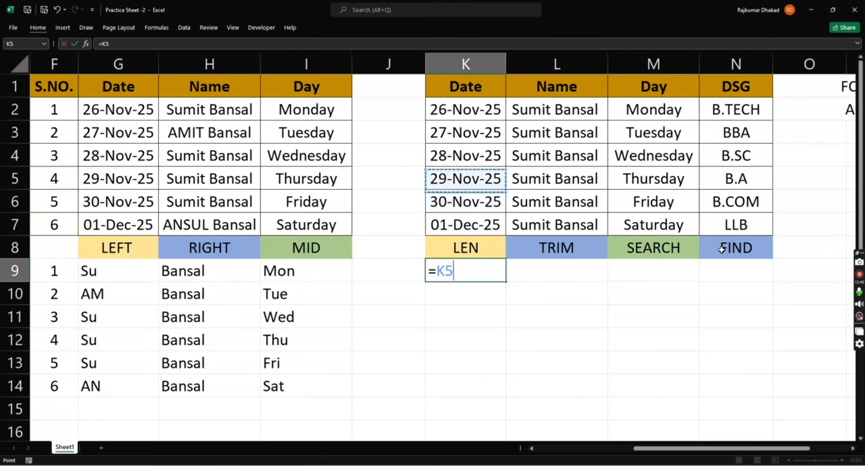
key(Left)
key(Up)
key(Up)
key(shift+Down)
key(shift+Down)
key(shift+Down)
key(shift+Down)
key(shift+Down)
key(shift+Down)
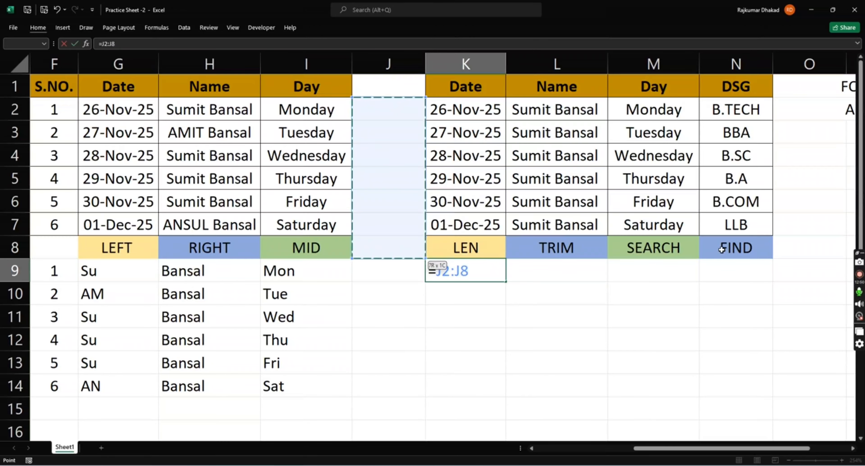
key(shift+Up)
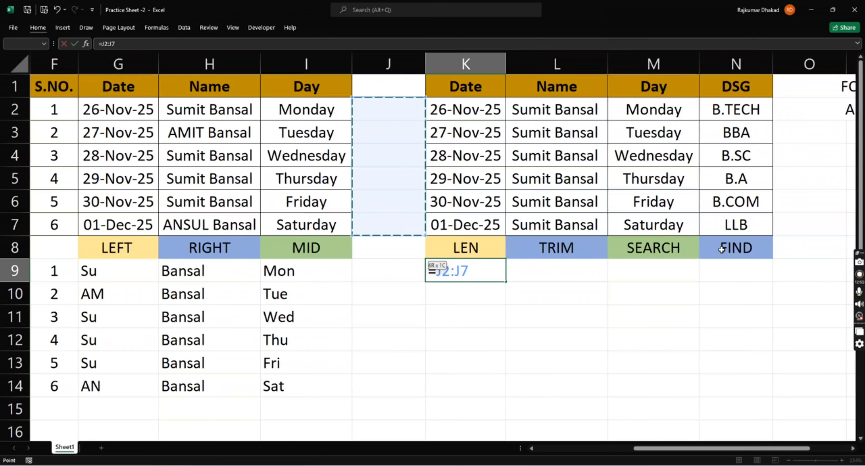
key(Escape)
Try the formula =LEN(J2:J7) in K9 and clear the spilled range K9:K14
text(=LEFT()
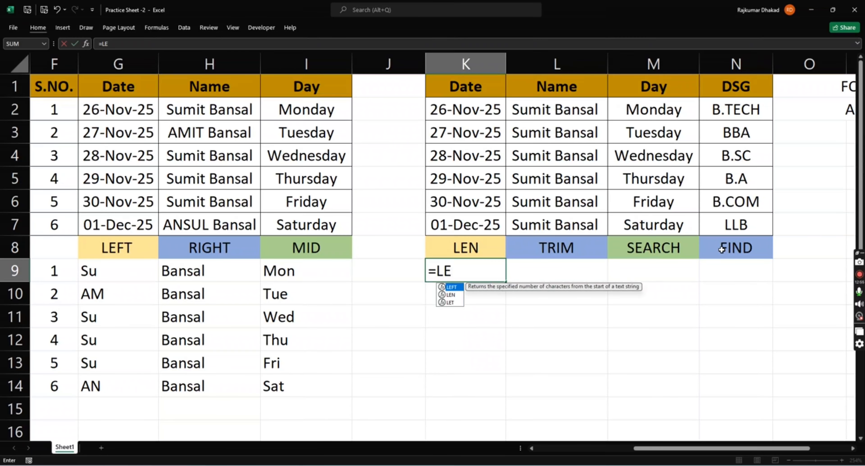
key(BackSpace)
key(BackSpace)
key(BackSpace)
text(N()
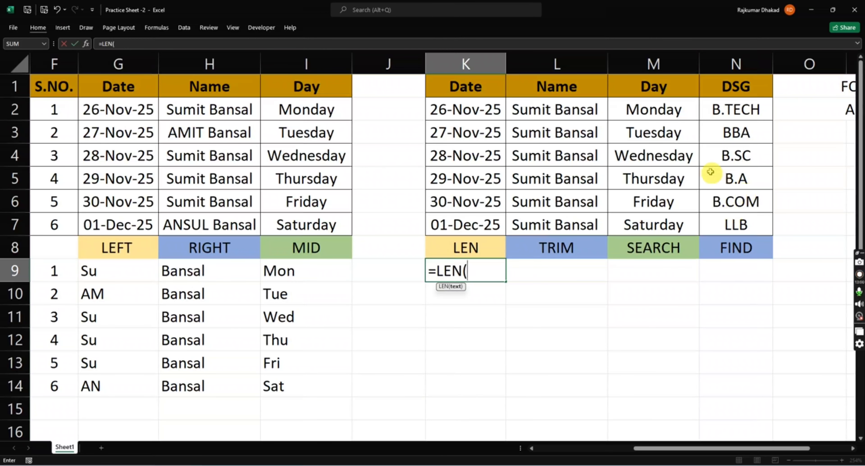
drag(400, 105, 400, 227)
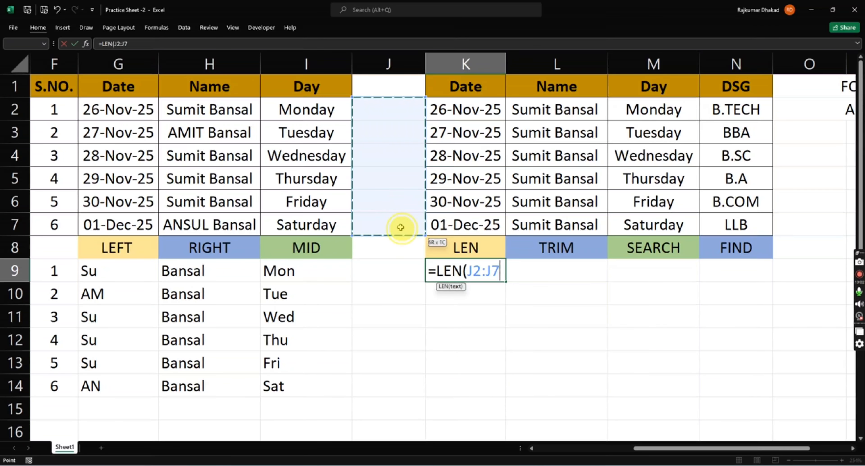
text())
key(ctrl+Return)
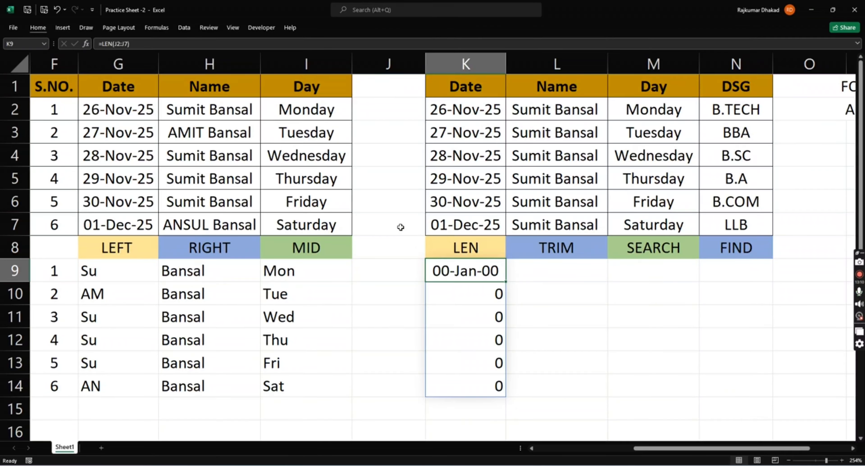
key(ctrl+shift+Down)
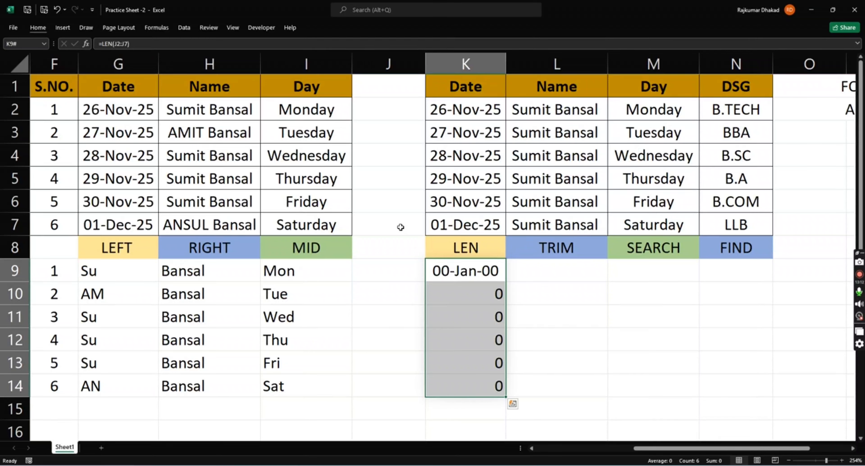
key(Delete)
Enter the formula =LEN(K2:K7) in K9 for the lengths of the Date values
text(=)
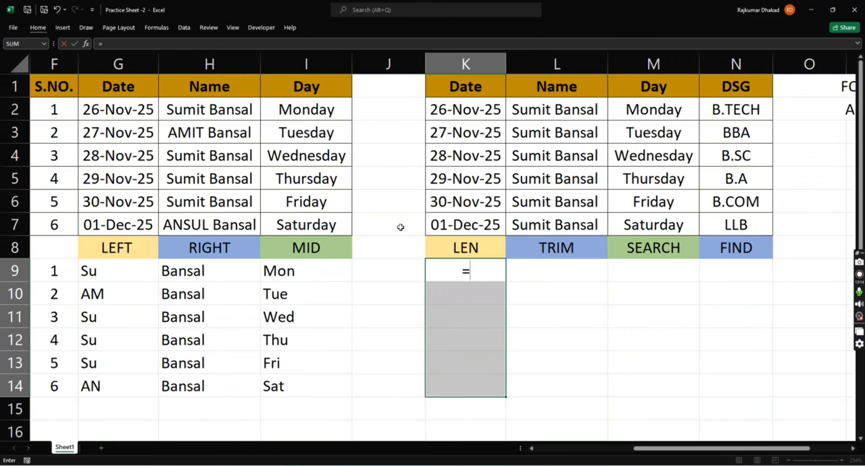
text(=)
key(BackSpace)
text(LEN()
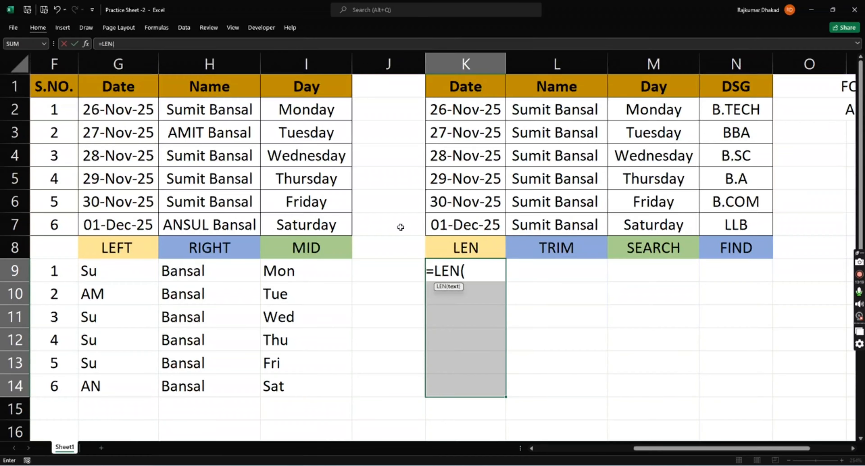
key(ctrl+Up)
key(ctrl+Up)
key(Down)
key(ctrl+shift+Down)
key(shift+Up)
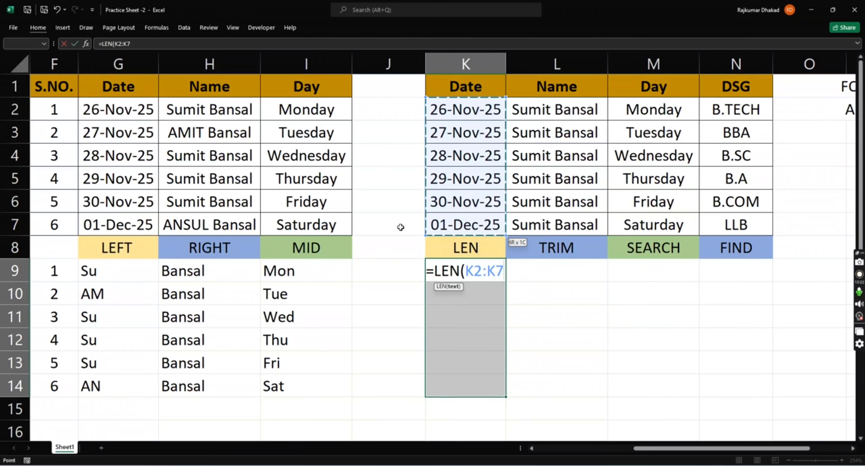
text())
key(Return)
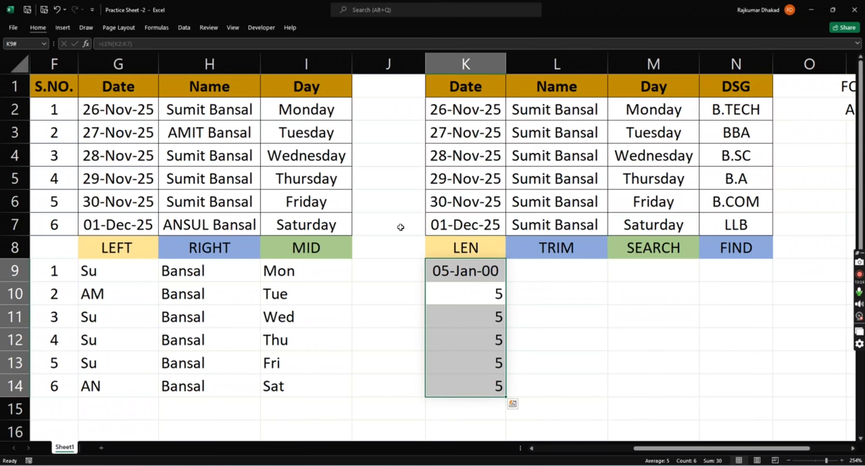
Clear the LEN formula and its spilled range from K9:K14
key(Up)
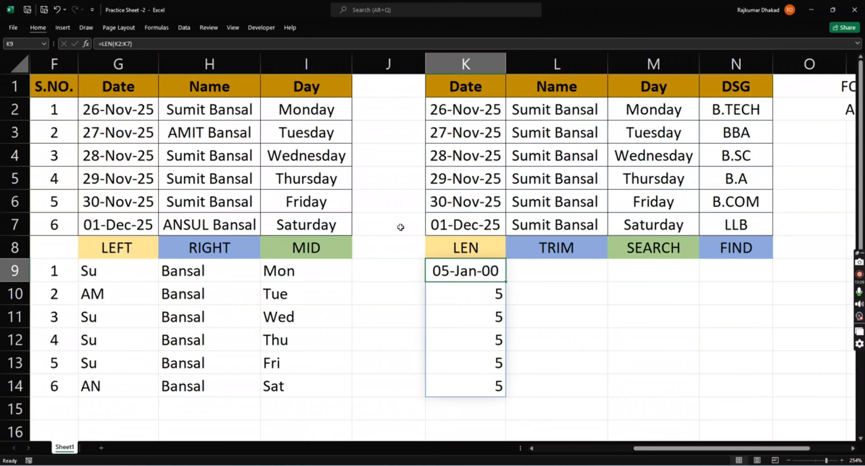
key(Right)
key(Left)
key(ctrl+shift+Down)
key(Delete)
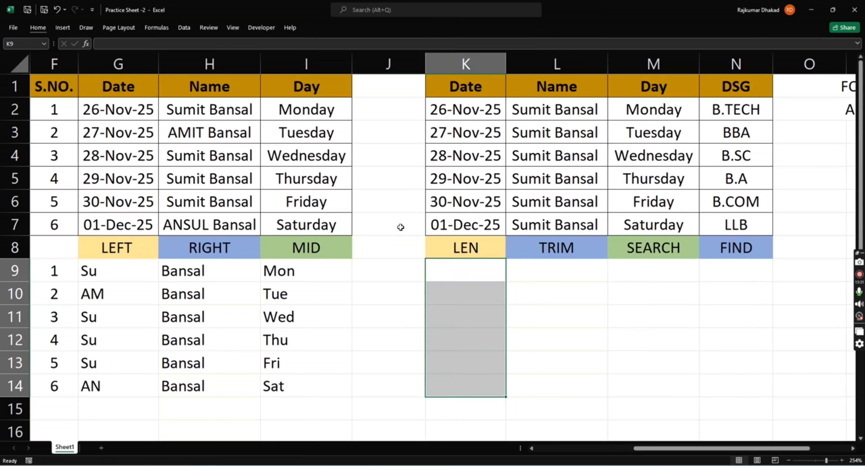
Enter the formula =LEN(L2) in L9 to count the characters of the first name
key(Up)
key(Down)
key(Right)
key(Down)
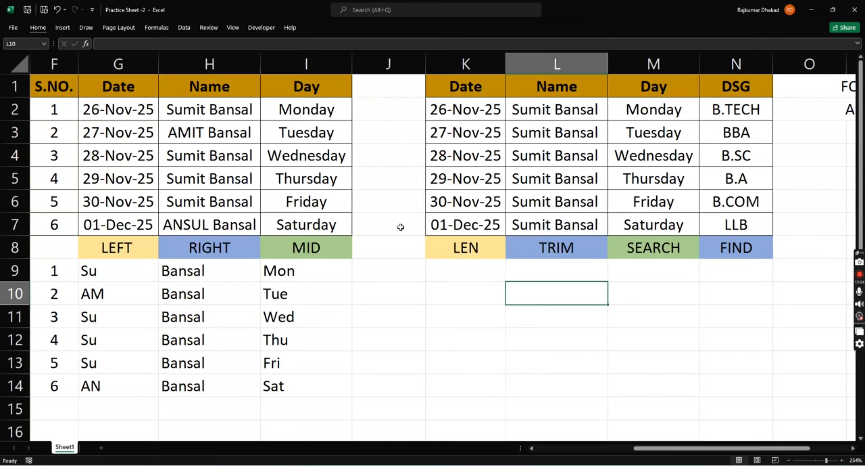
key(Up)
text(=LEN()
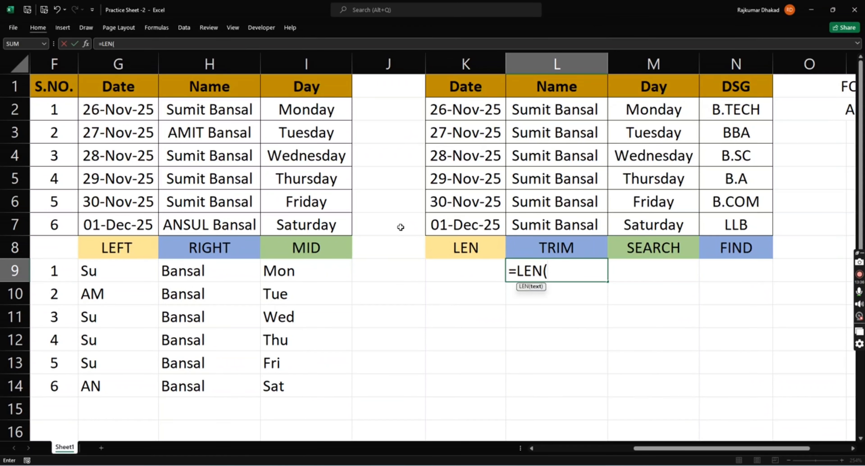
key(ctrl+Up)
key(Down)
key(ctrl+shift+Down)
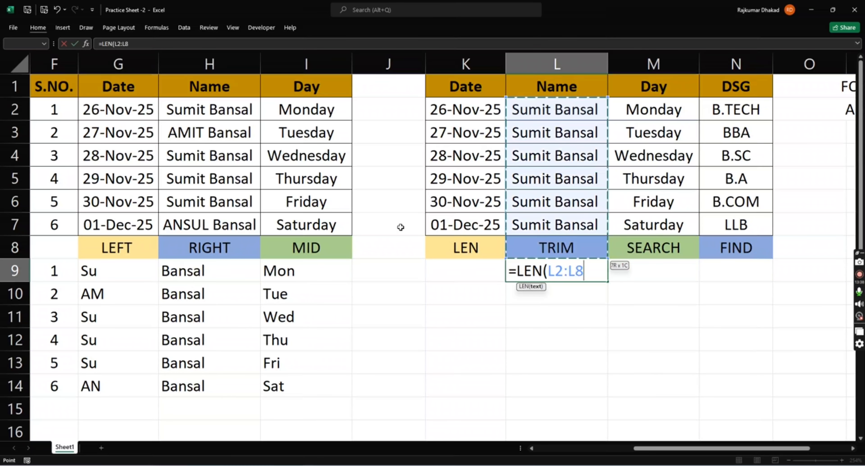
key(ctrl+Up)
key(Down)
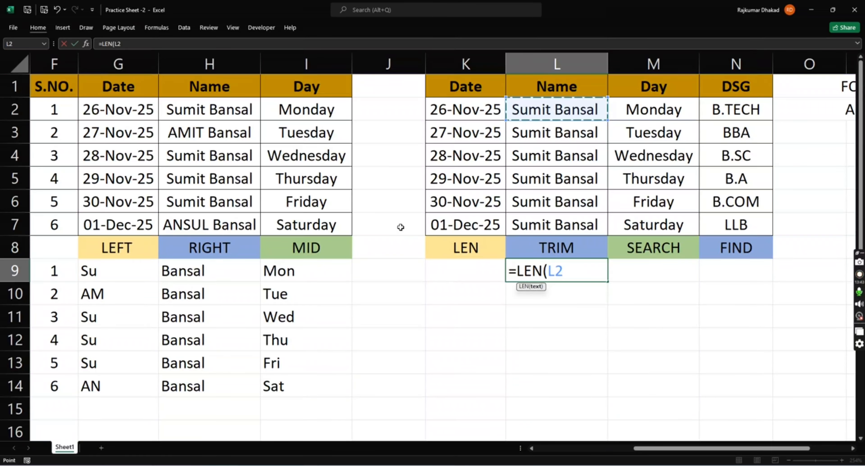
text())
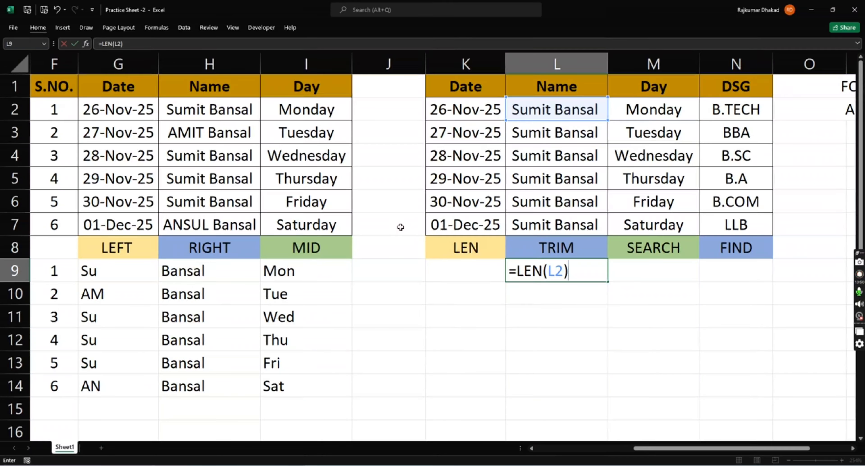
key(Return)
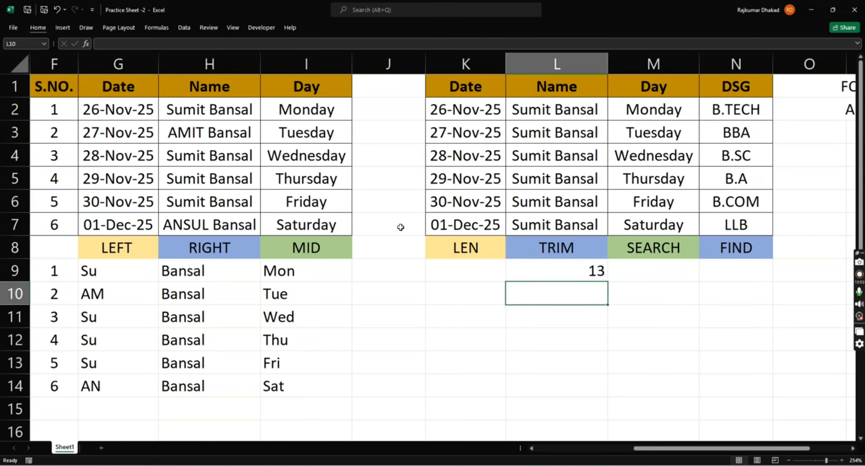
Move the LEN formula from L9 to K9 under the LEN label, keeping its reference to L2
key(Up)
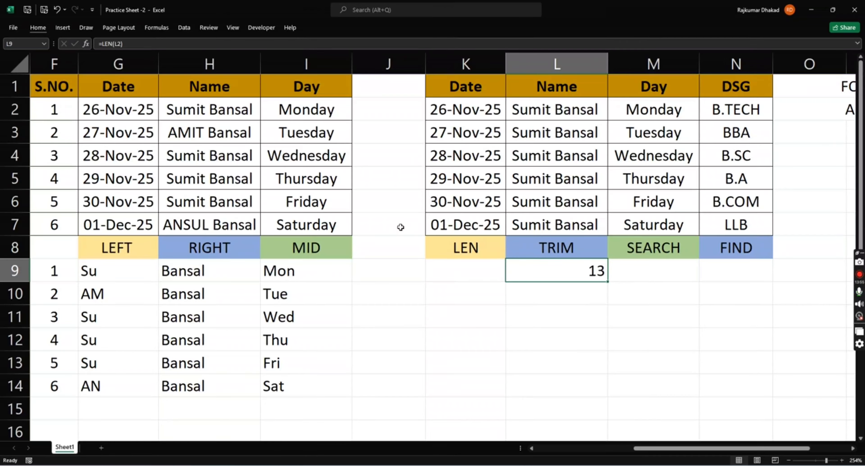
key(Left)
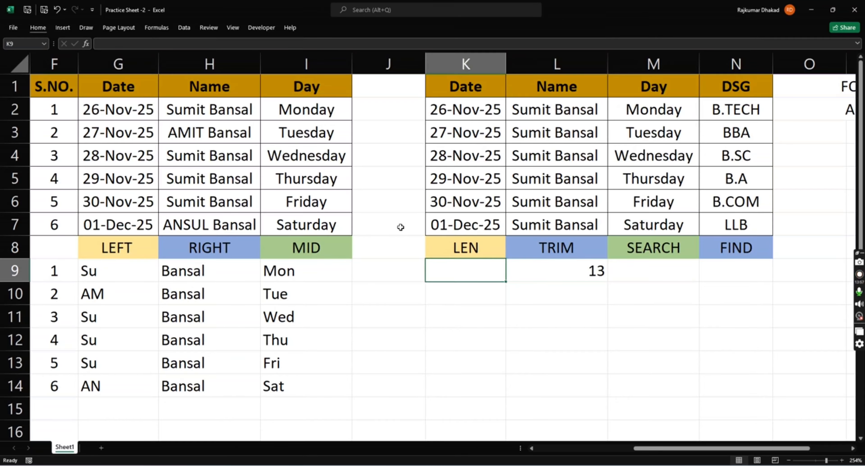
key(Right)
key(ctrl+c)
key(Left)
key(ctrl+v)
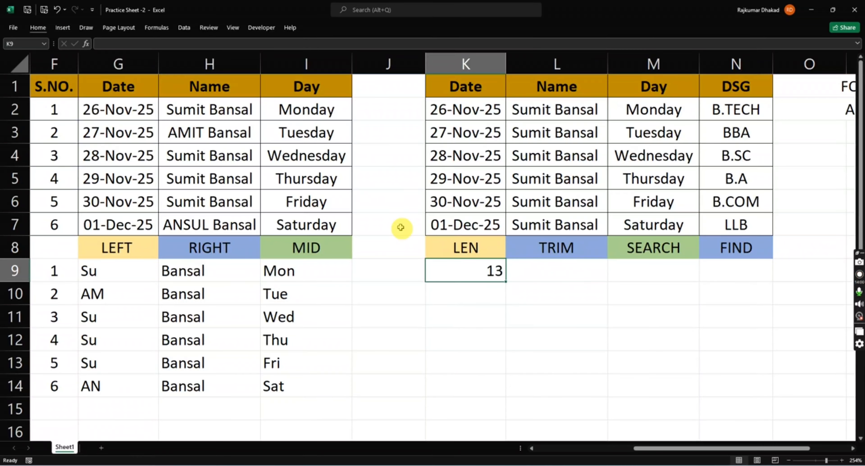
Replace the K9 formula with =LEN(K2) to count the characters of the first date, and clear it
key(Delete)
text(=LEN()
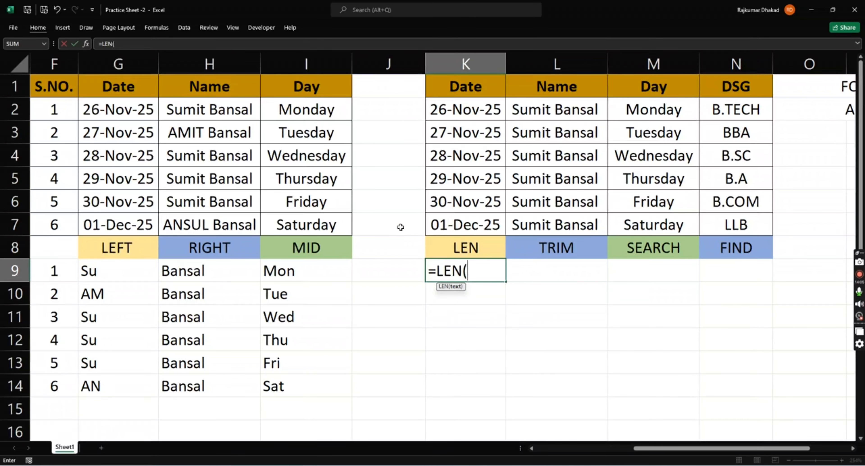
key(Up)
key(ctrl+Up)
key(Down)
text())
key(Return)
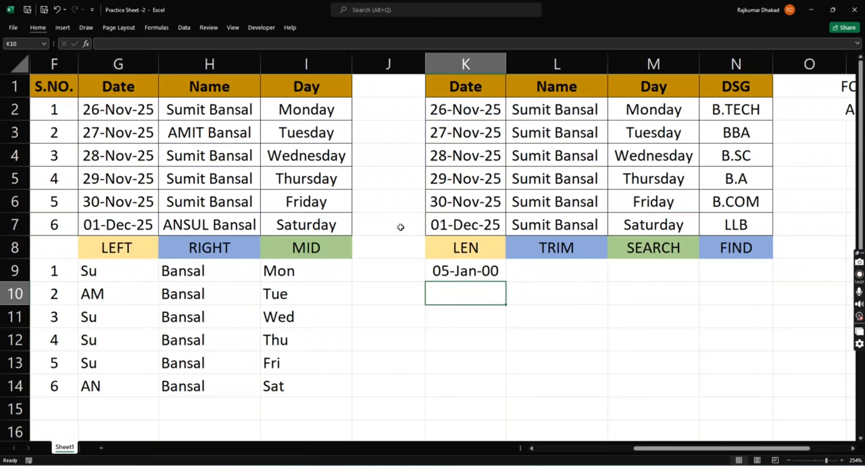
key(Up)
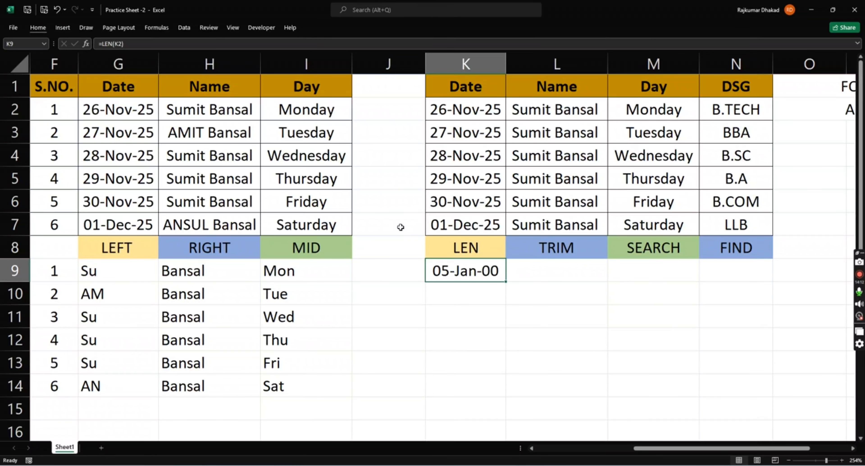
key(Delete)
text(=)
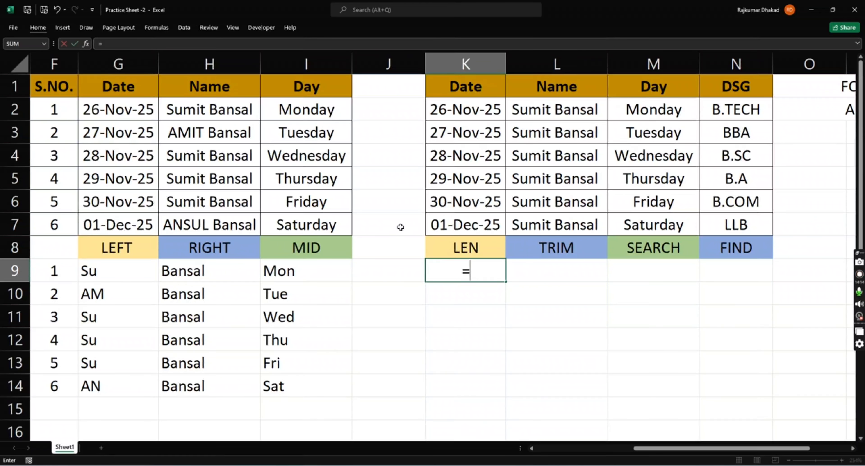
key(Up)
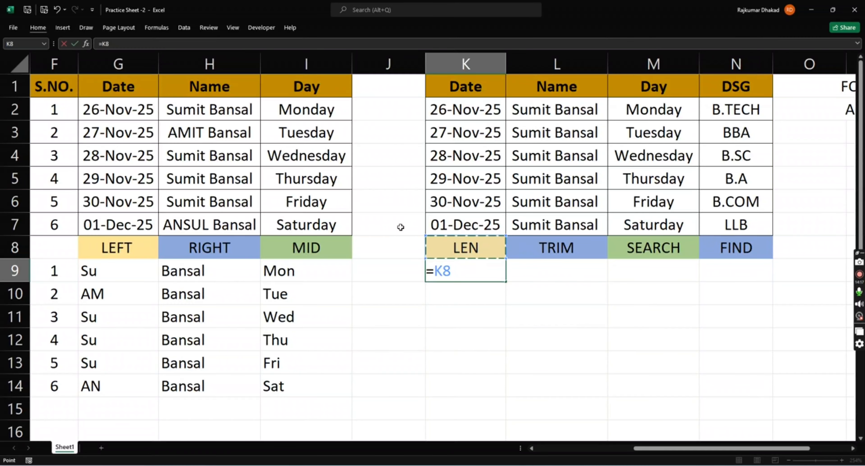
key(Escape)
Enter the formula =LEN(K8) in K9 to count the characters of the LEN label
text(=L)
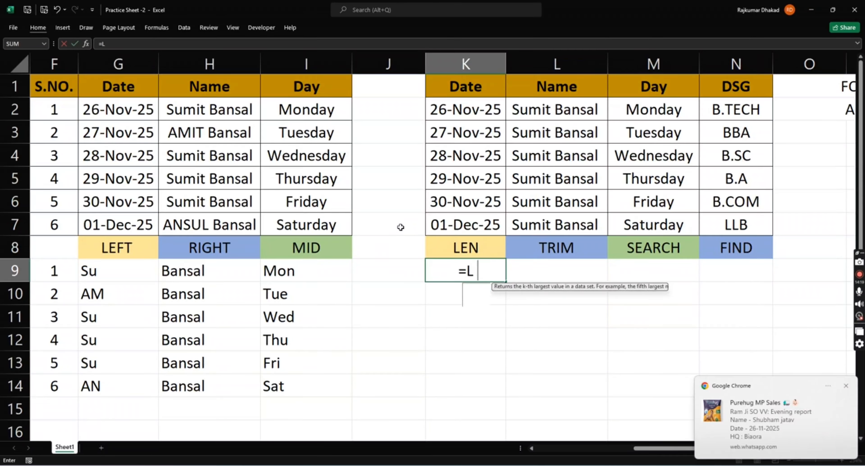
text(EN()
key(Up)
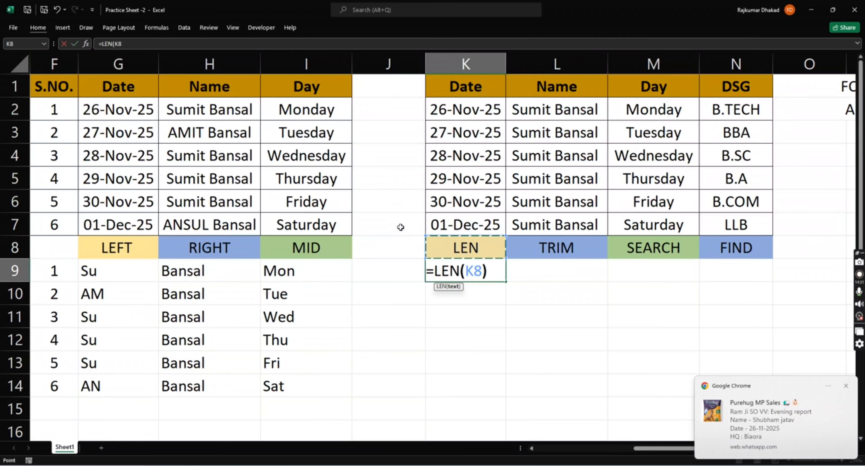
text())
key(Return)
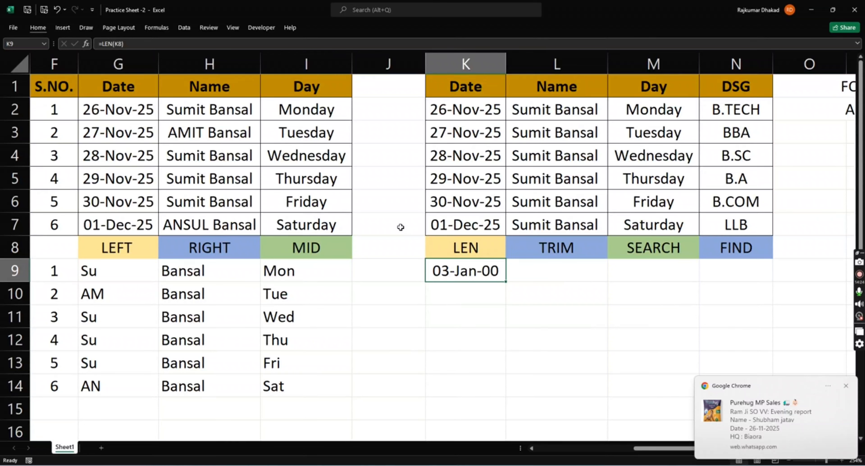
Apply the Text number format to cells K8:K9 and return to K9
key(Up)
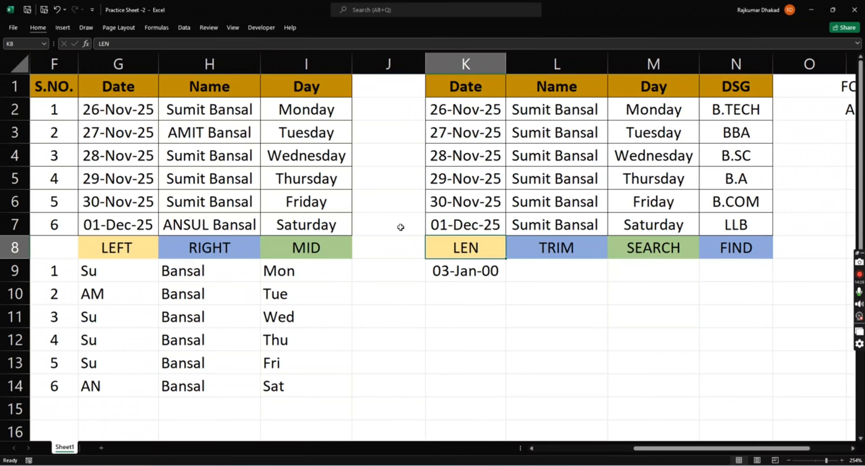
key(shift+Down)
key(h)
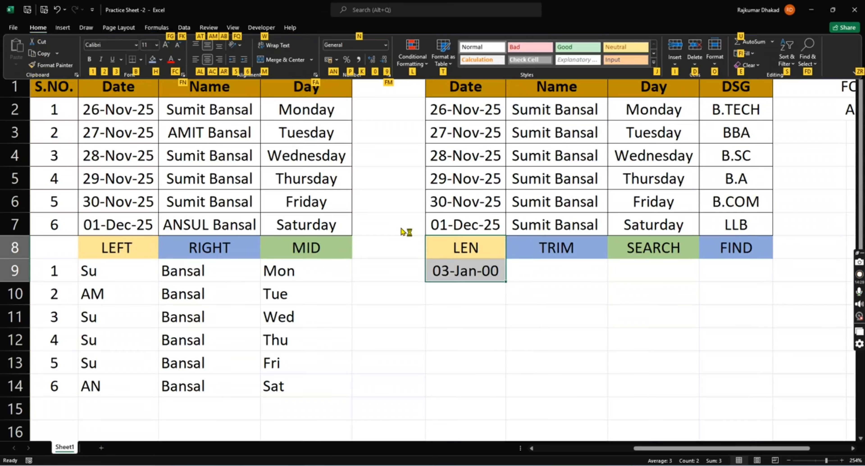
key(n)
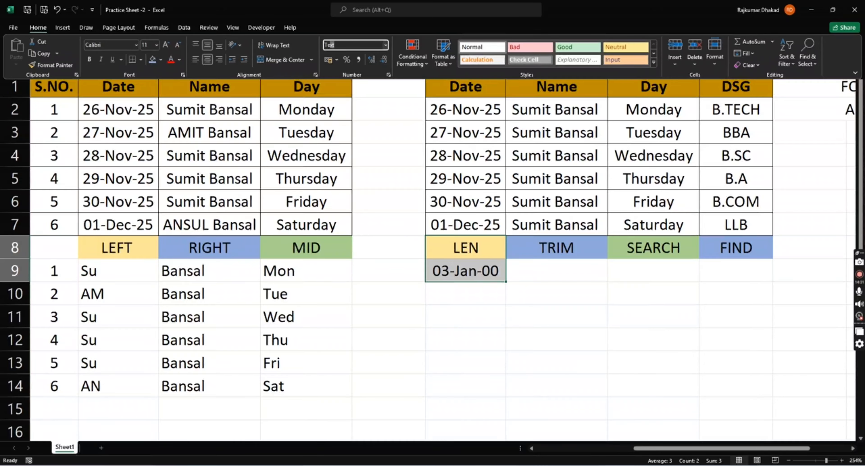
key(Down)
key(Escape)
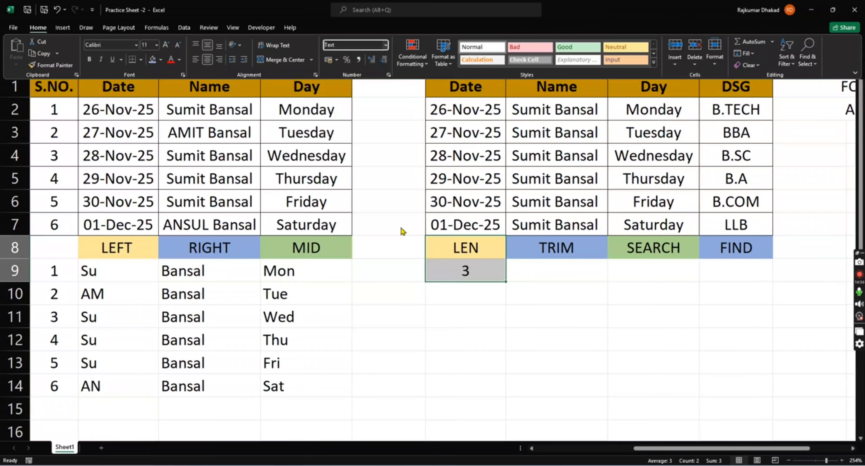
key(Down)
key(Escape)
click(531, 268)
click(468, 254)
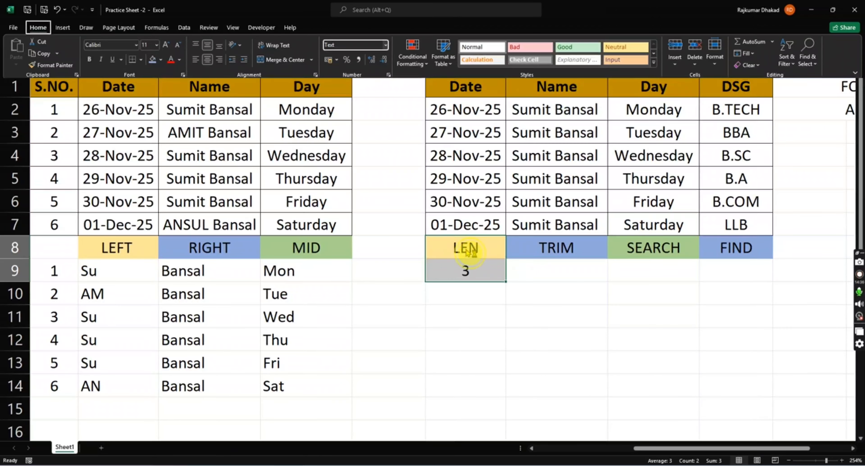
click(486, 249)
key(Down)
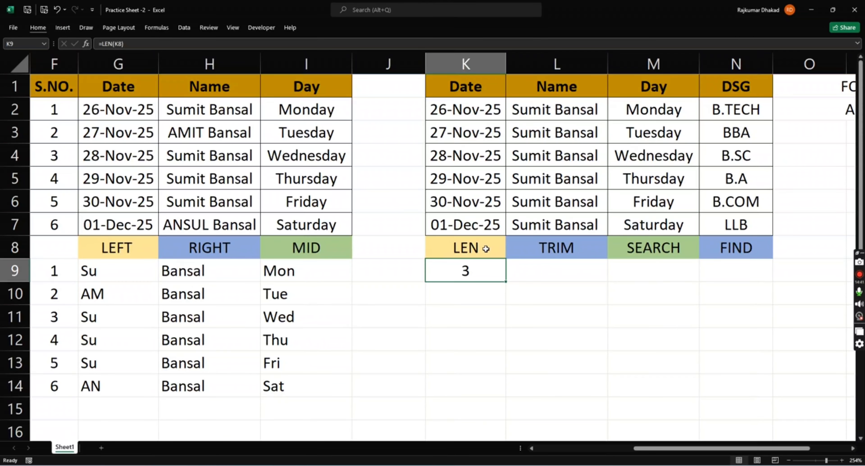
text(=)
key(Left)
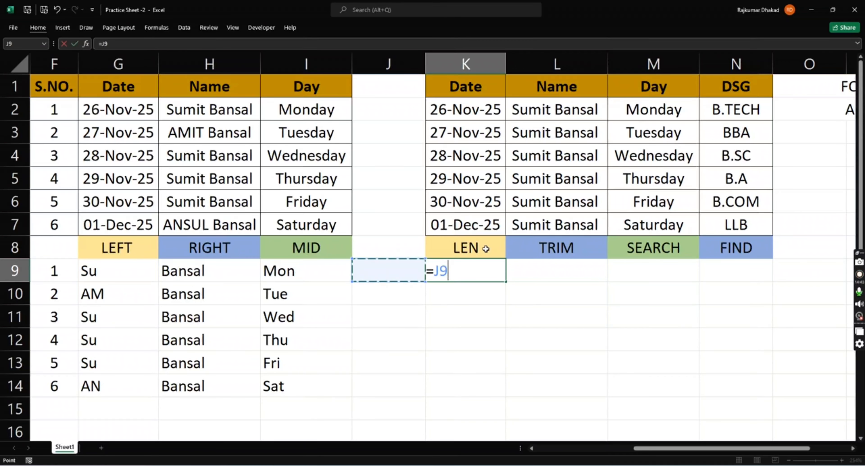
text())
key(Escape)
Replace the K9 formula with =LEN(J9), referring to the empty cell beside it
text(=L)
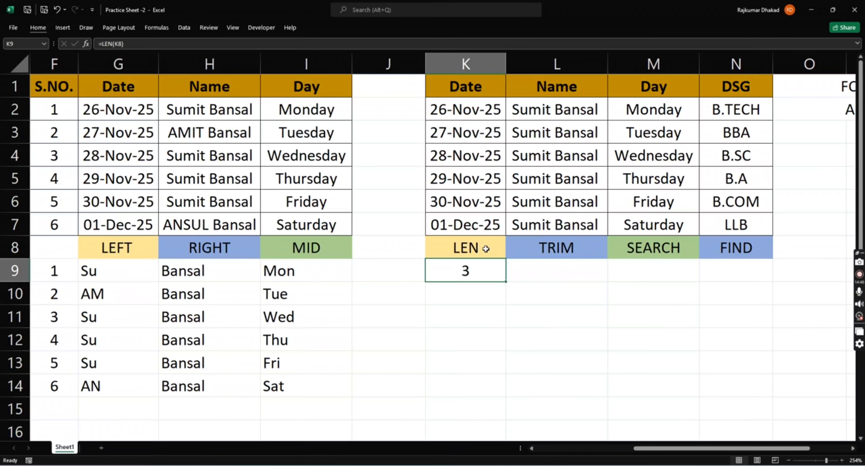
text(EN()
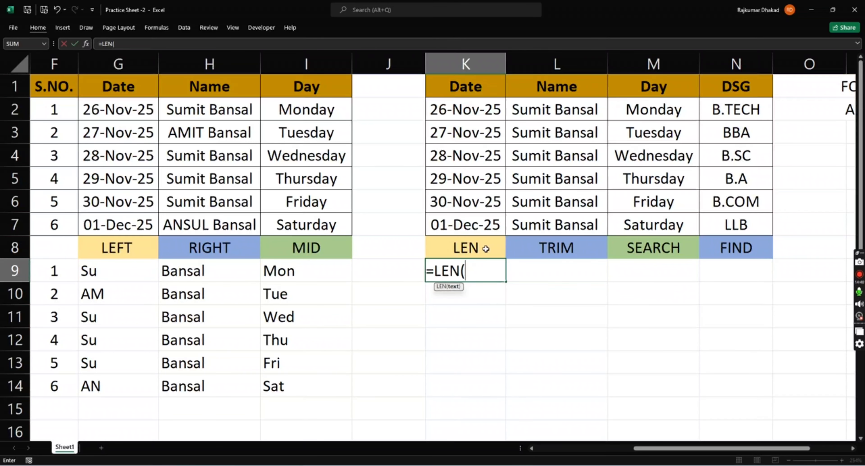
key(Left)
text())
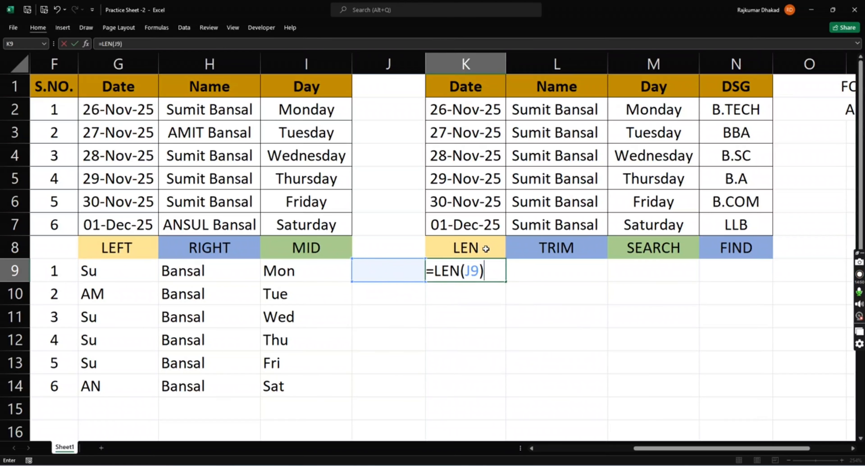
key(Return)
key(Up)
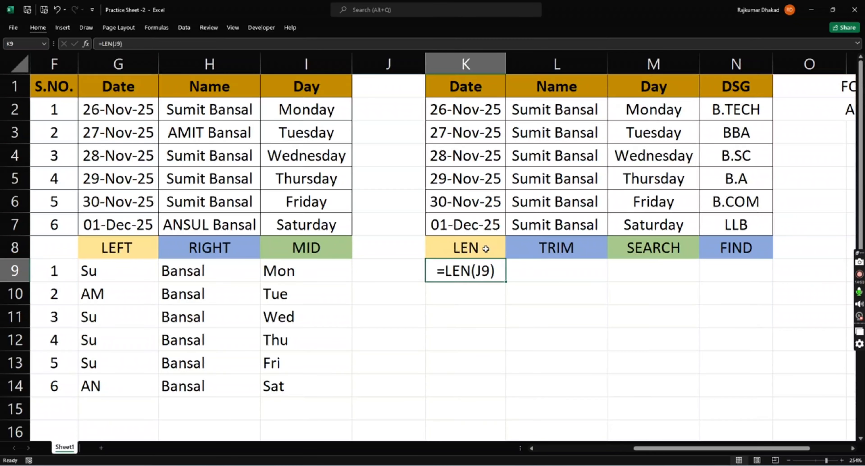
Enter the value 1 in J9 as test data for the LEN formula
key(Left)
key(Right)
key(Left)
text(1)
key(Return)
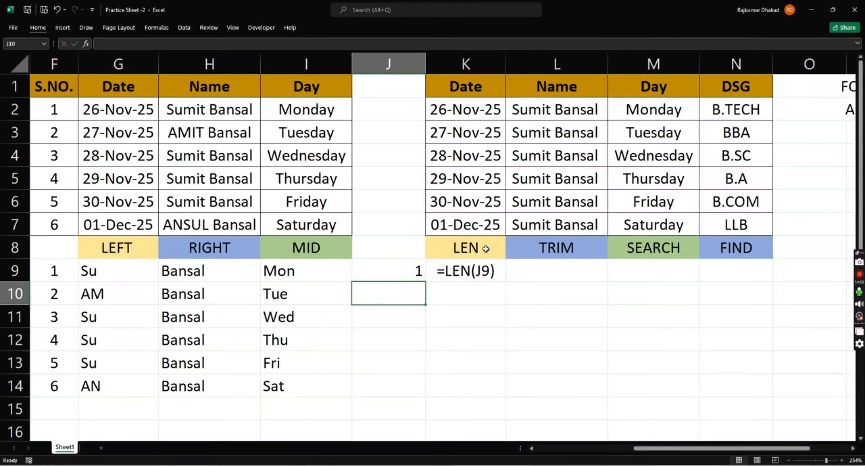
Re-enter =LEN(J9) in K9 to count the characters of the test value
key(Right)
key(Up)
text(=LE)
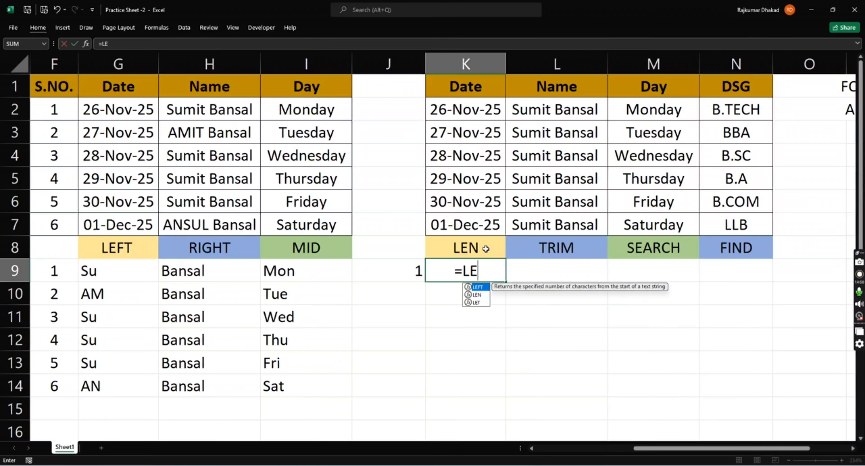
text(N()
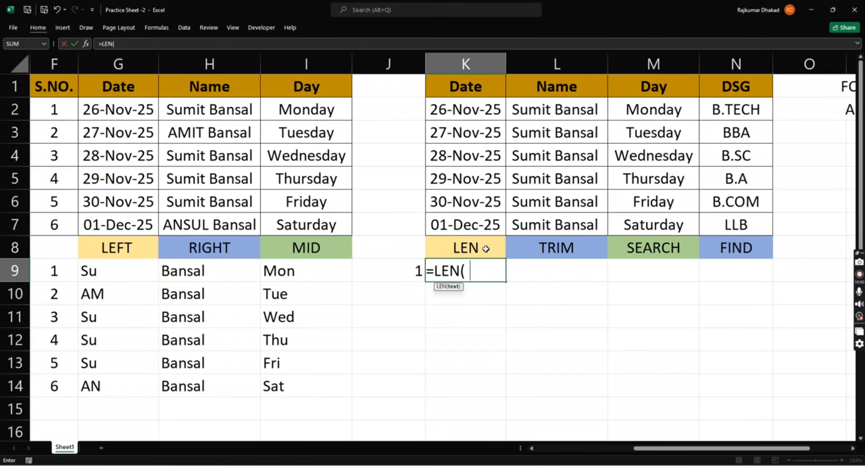
key(Left)
text())
key(Return)
key(Up)
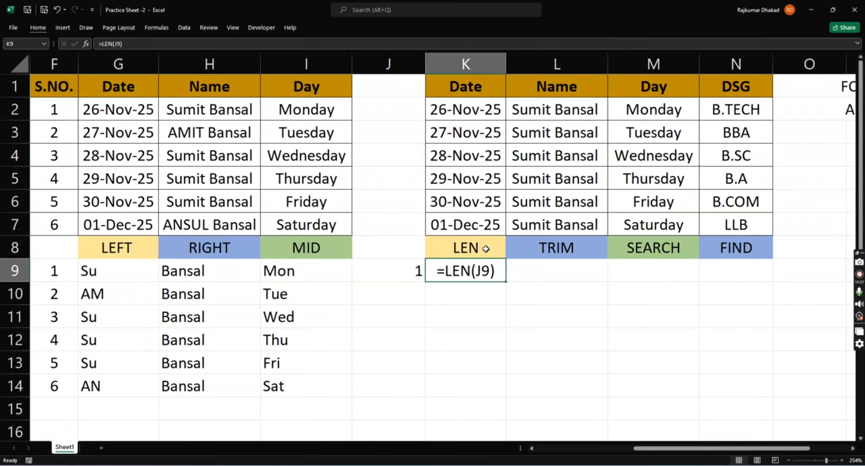
Clear K9 and enter the formula =LEN(J9) in it once more
key(Left)
key(Right)
key(Delete)
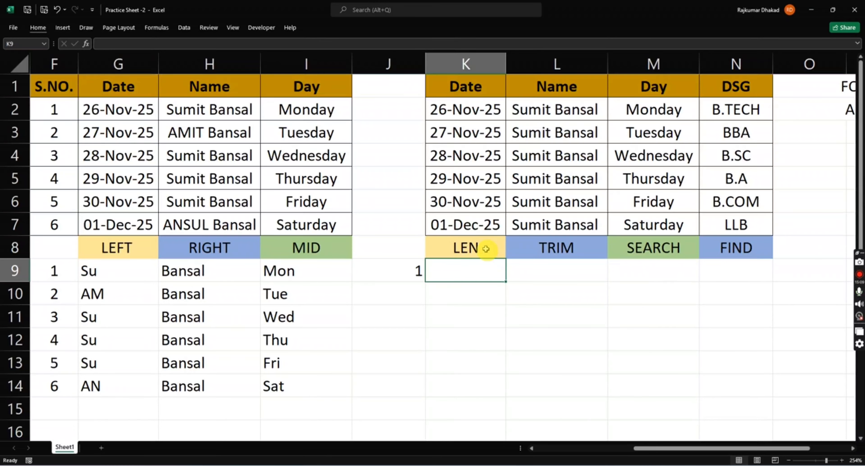
text(=LEN()
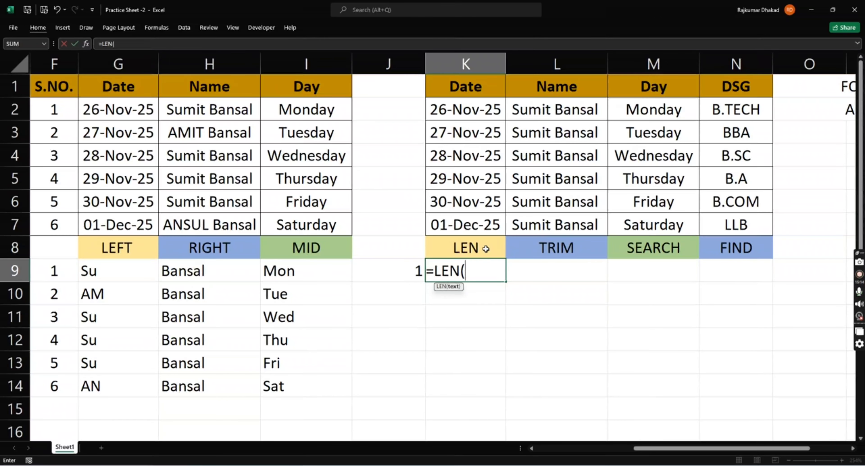
key(Left)
text())
key(Return)
key(Up)
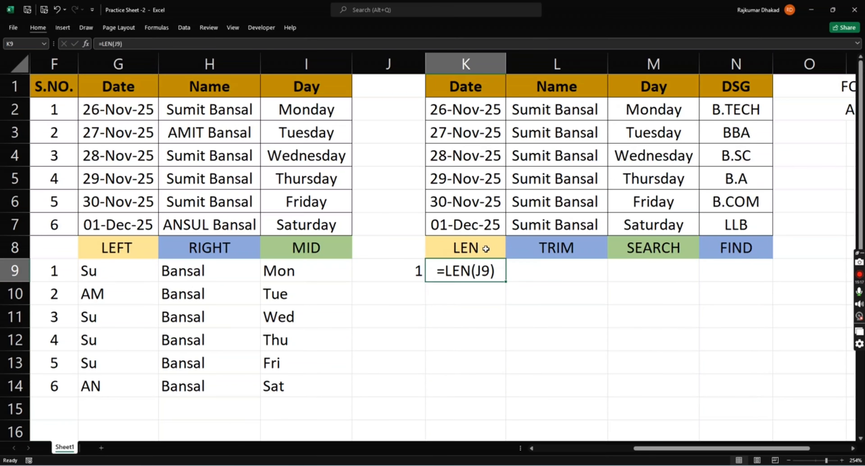
Clear the LEN formula from K9 and go to the test value in J9
key(Delete)
key(Left)
key(alt)
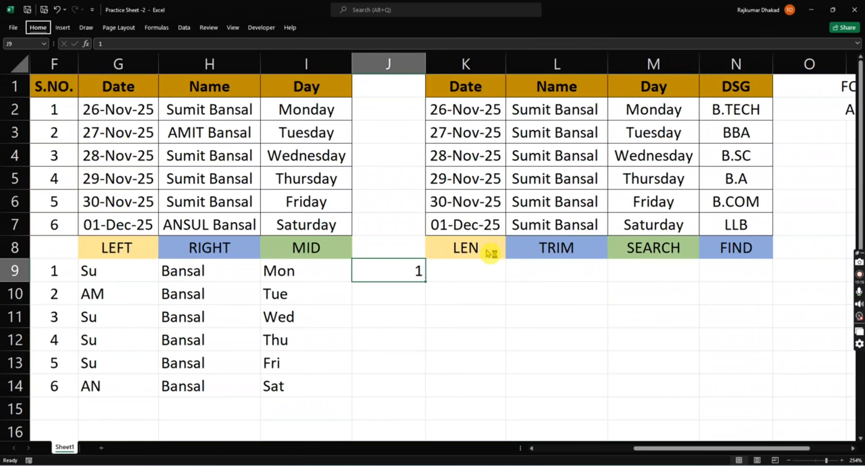
key(h)
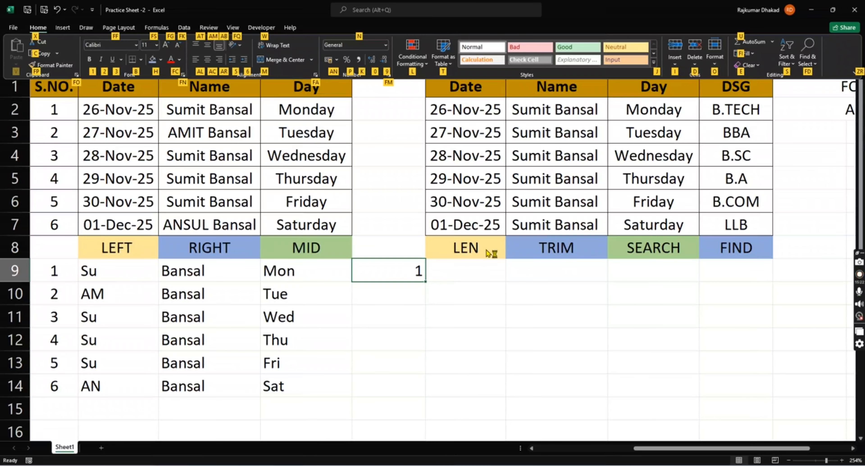
key(t)
key(Escape)
key(Escape)
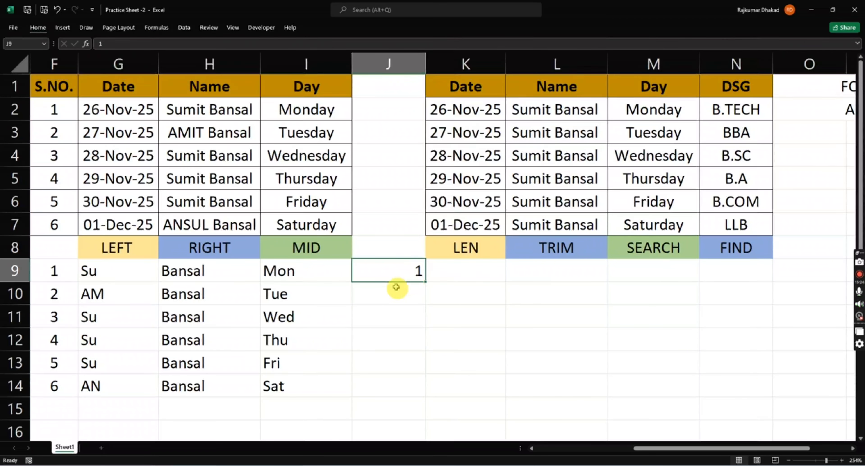
Clear the test value from J9 and apply the Text number format to that cell
key(Right)
key(Left)
key(Delete)
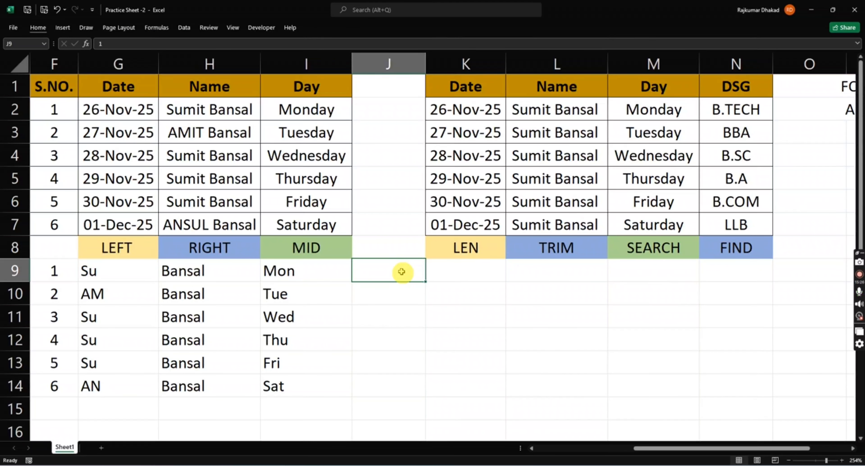
key(alt)
text(hnt)
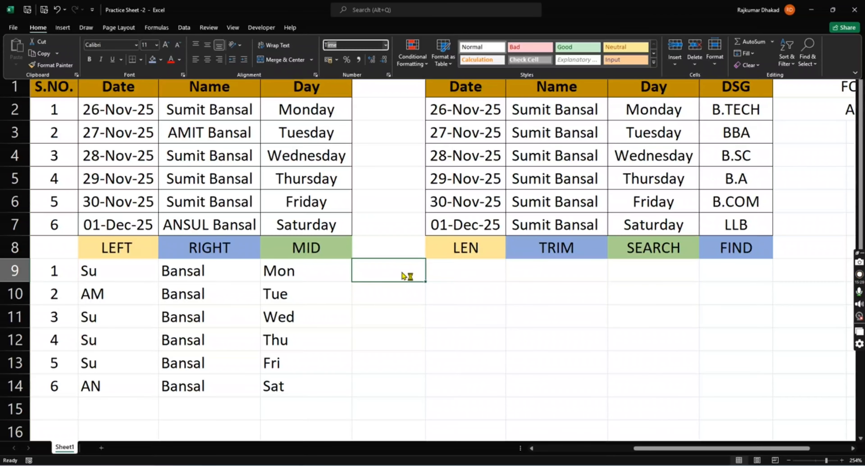
text(e)
key(Return)
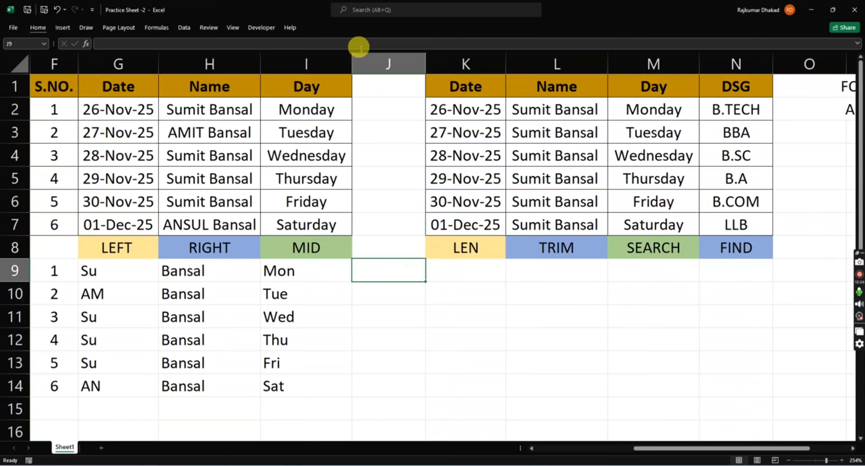
Enter the header VALUE FORMATE in J1, between the two tables
click(364, 81)
text(FORMA)
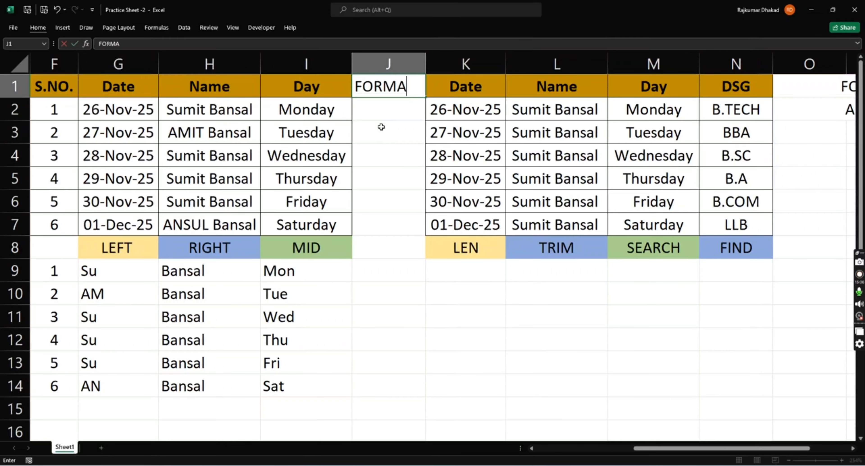
key(BackSpace)
key(BackSpace)
key(BackSpace)
key(BackSpace)
text(VALUE)
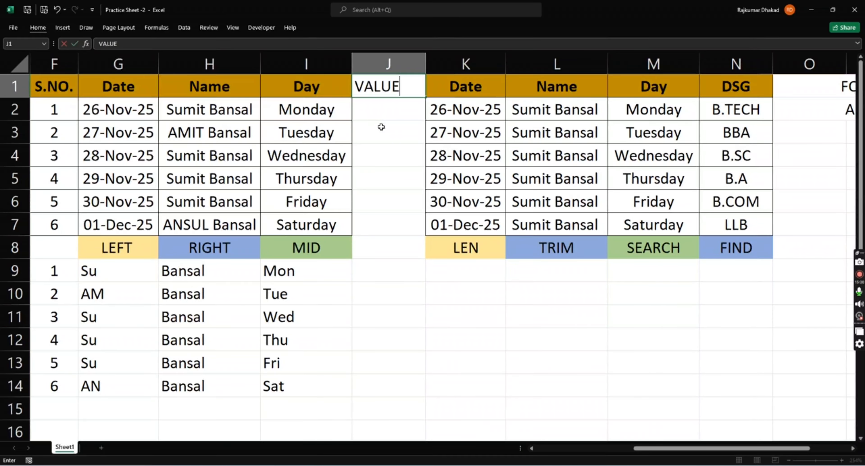
text( FORMATE)
key(Return)
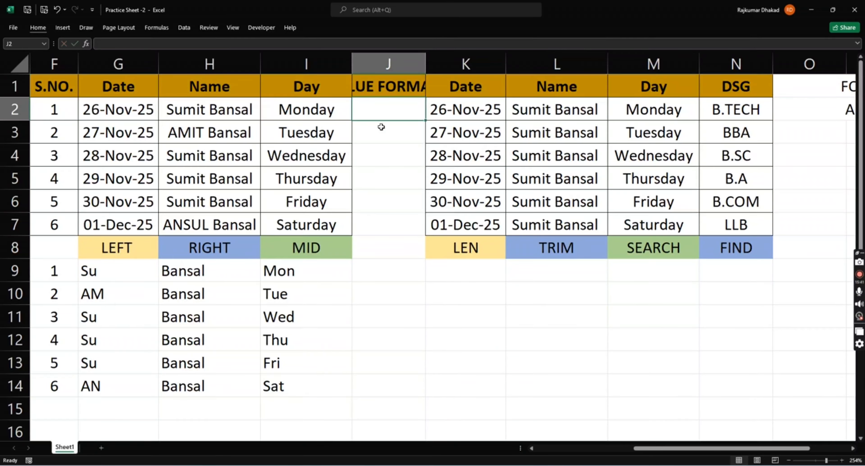
Wrap the VALUE FORMATE header in J1 and widen column J so each word fits on one line
key(Up)
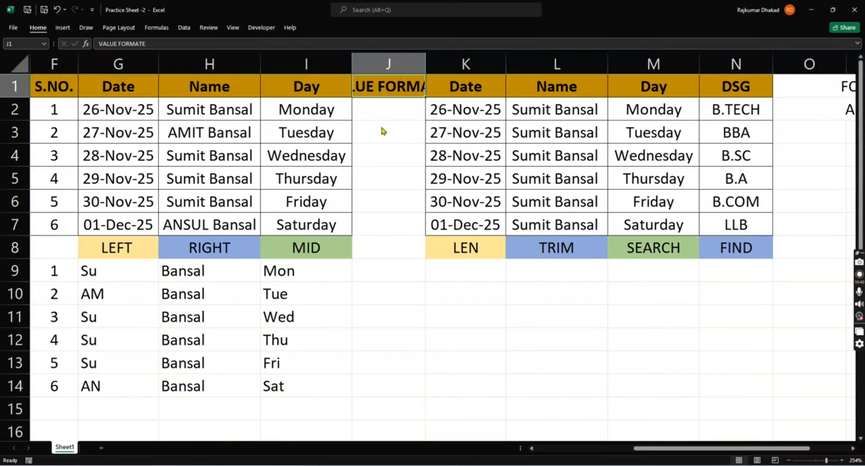
key(alt+h)
key(w)
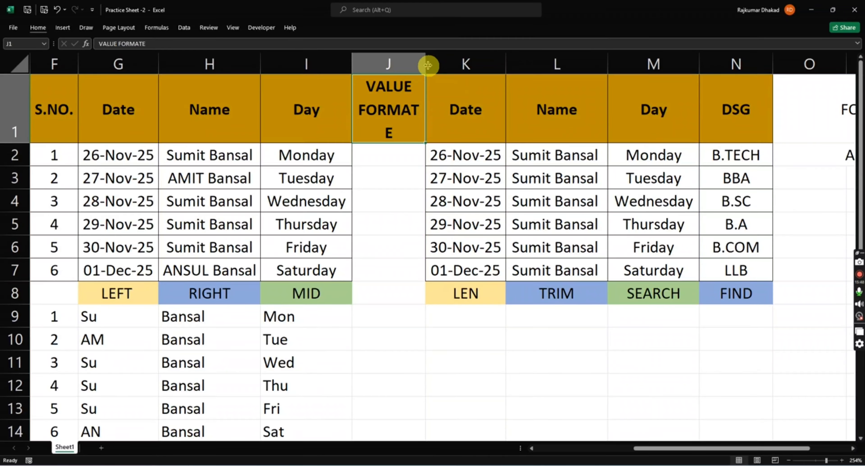
drag(427, 65, 437, 64)
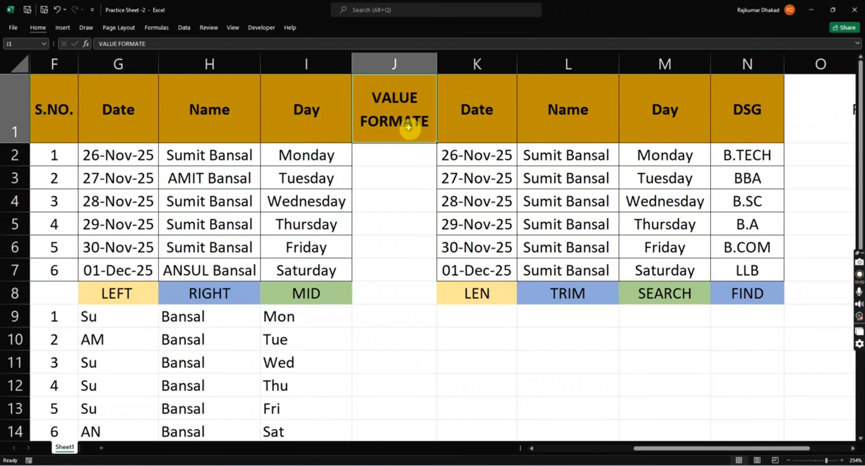
Clear both the contents and the formatting of the VALUE FORMATE header cell J1
click(399, 157)
key(Up)
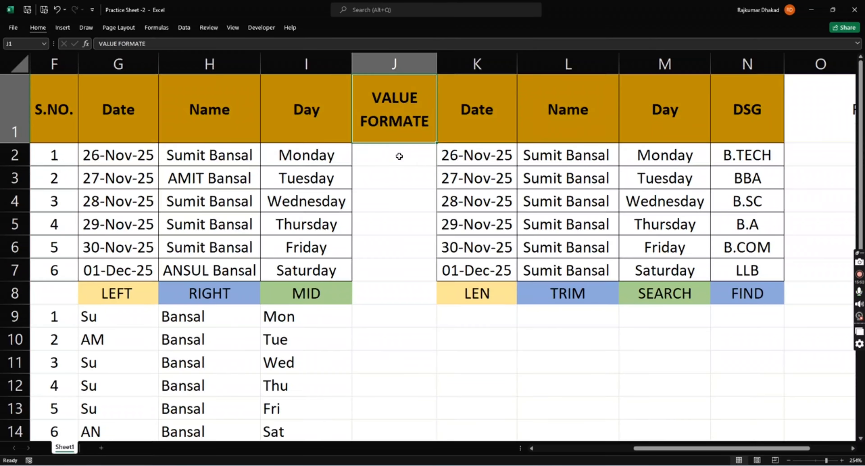
key(alt+h)
key(e)
key(a)
Move the FORMATING note and its ALT+H+F+P entry from P1:P2 to O1:O2
key(Right)
key(Right)
key(Right)
key(Right)
key(Right)
key(Right)
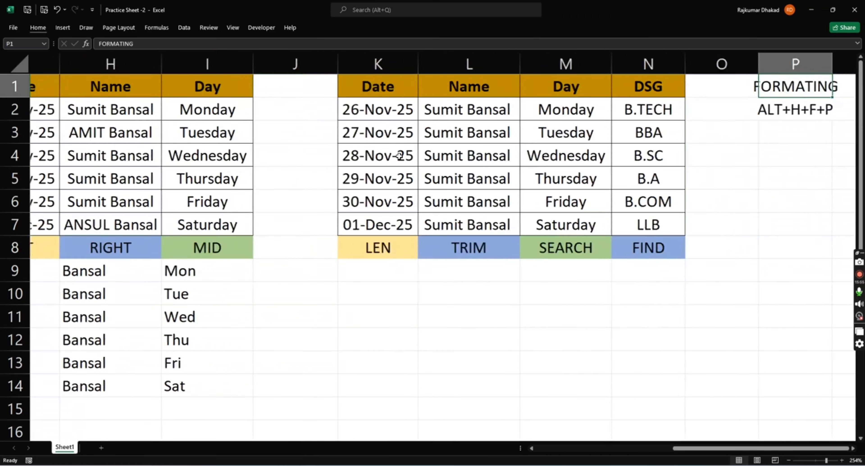
key(shift+Down)
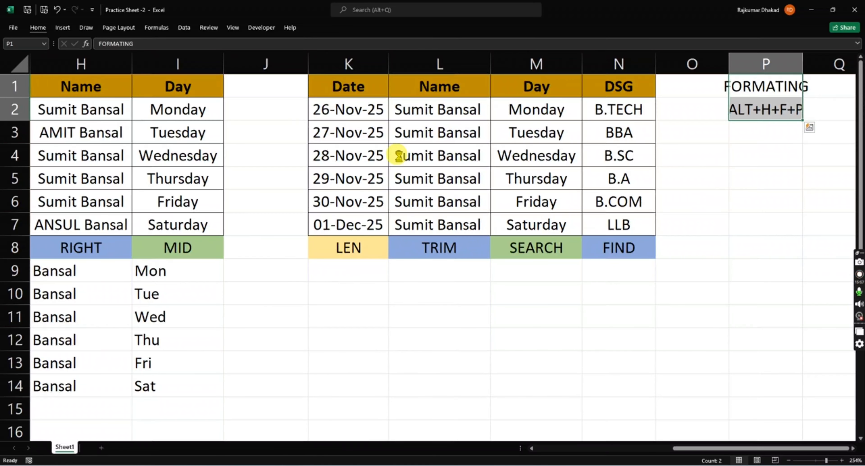
key(ctrl+x)
key(Left)
key(Left)
key(Right)
key(Return)
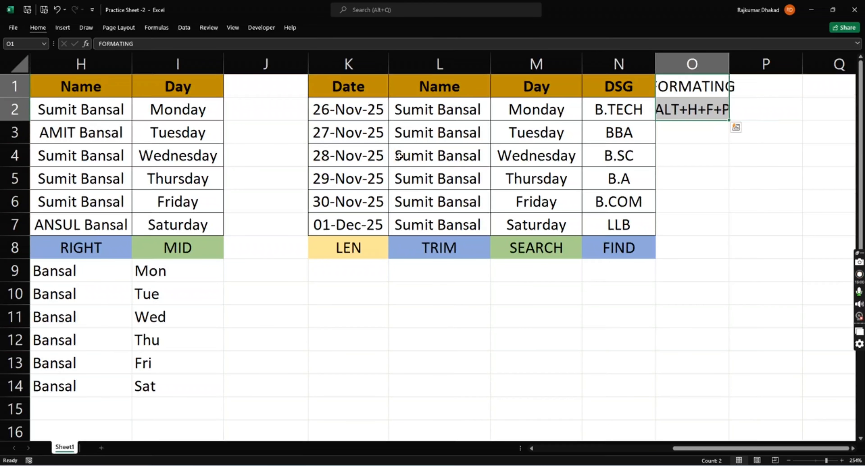
Reduce the font size of the notes in O1:O2 to 8
key(alt)
key(h)
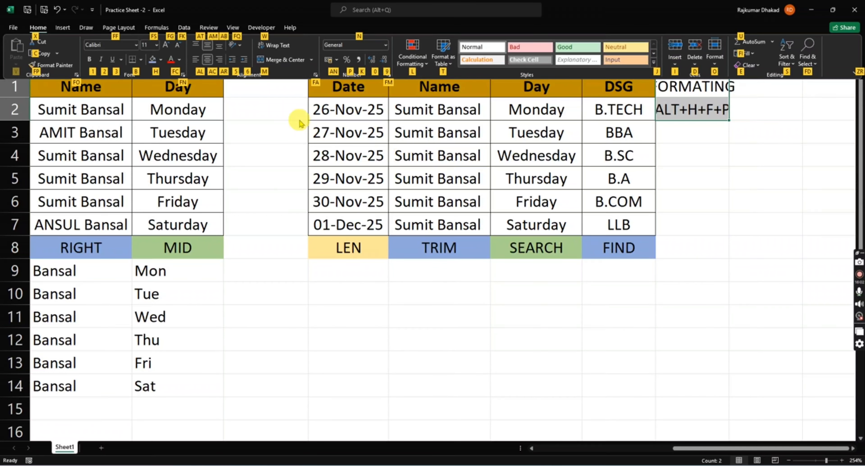
click(177, 47)
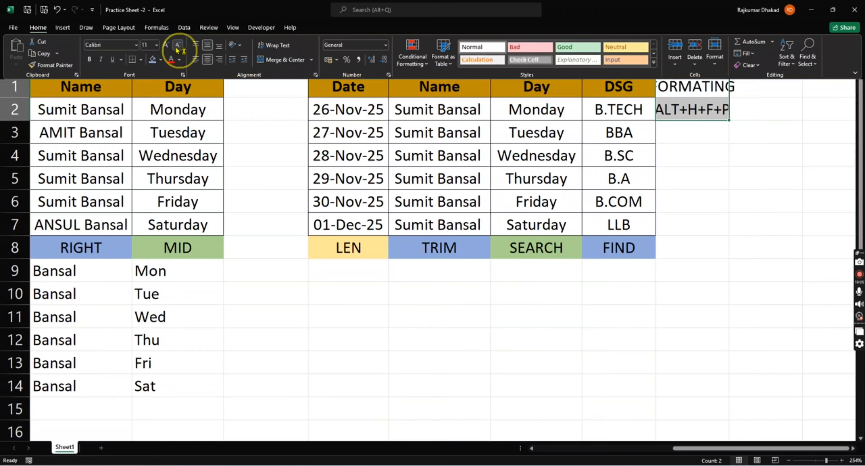
click(177, 47)
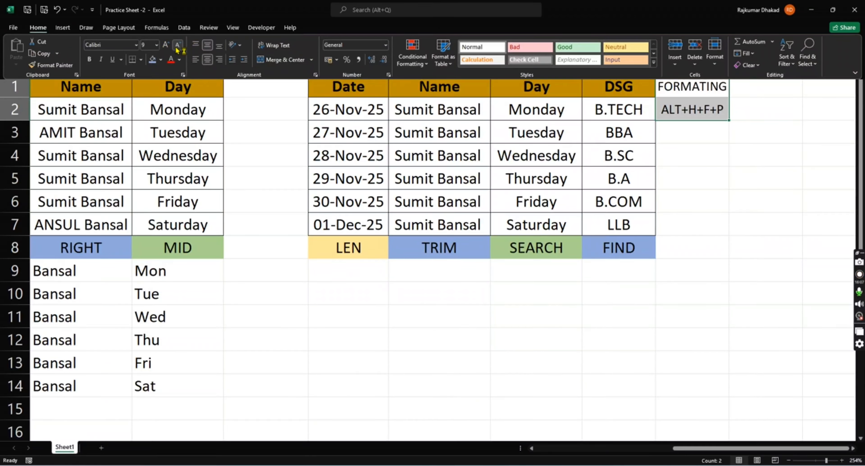
click(177, 48)
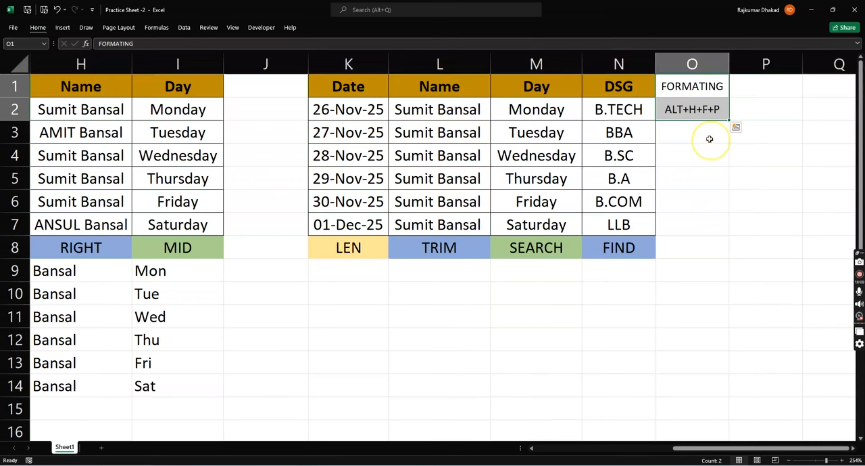
Replace the FORMATING title in O1 with SHORTCUT
click(699, 86)
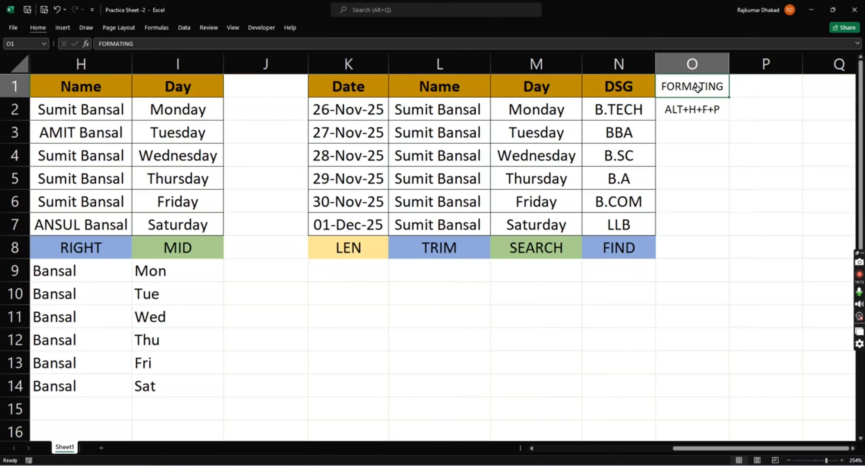
text(SHORTCUT)
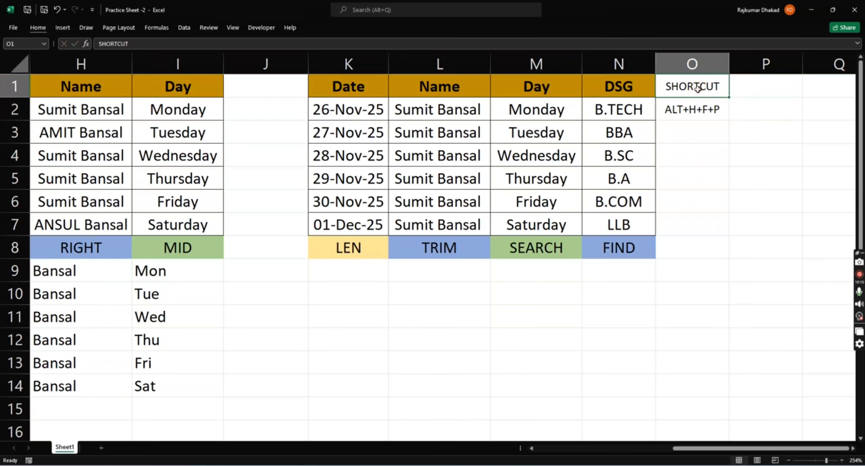
key(Right)
key(Down)
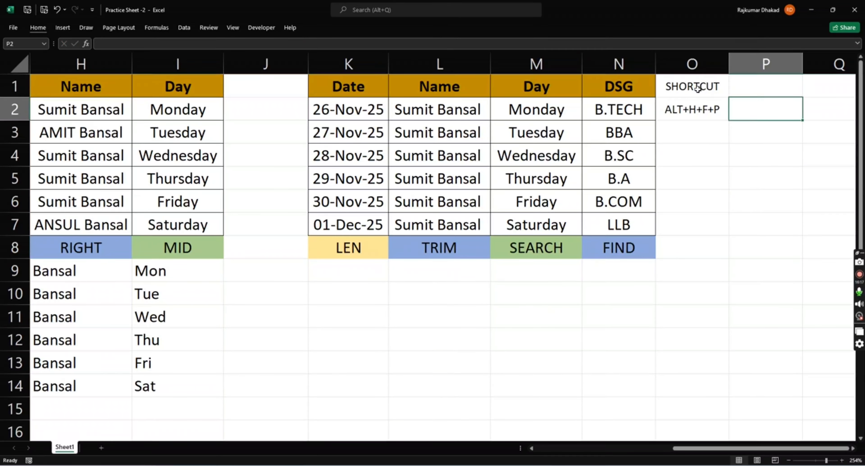
key(Left)
key(Right)
text(FOR)
key(BackSpace)
key(BackSpace)
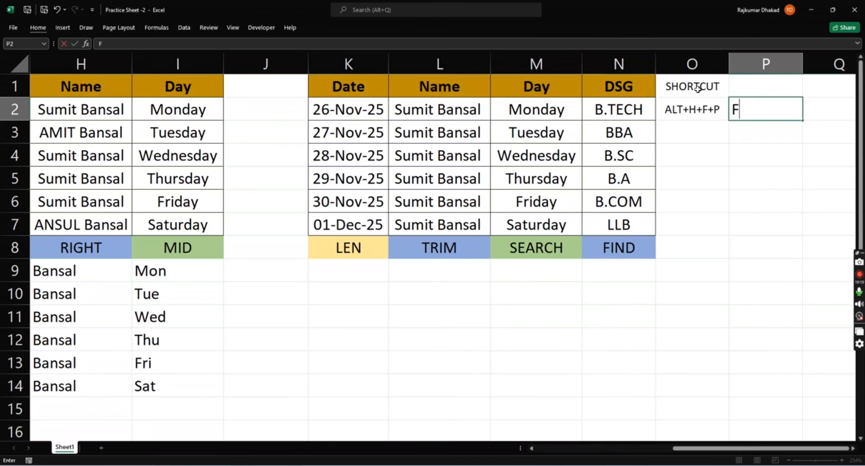
Copy the formatting of the ALT+H+F+P cell O2 to P2 with Format Painter
key(Left)
key(alt+h)
key(f)
key(p)
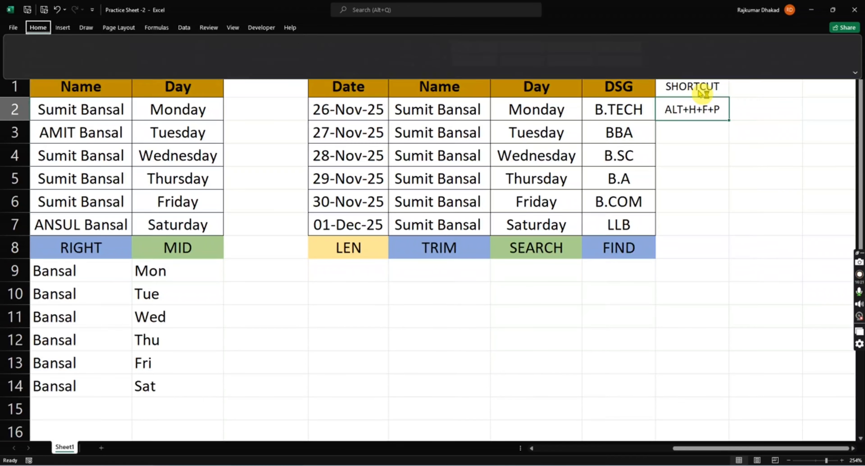
key(Right)
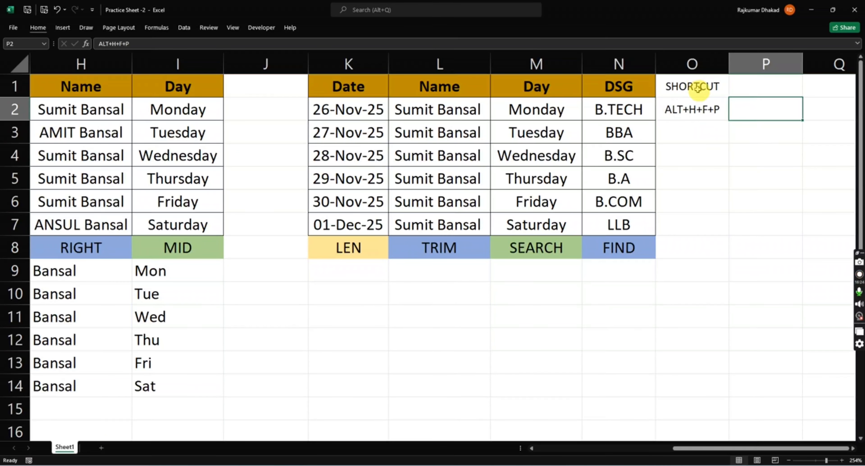
Enter FORMATIC in P2 as the description of the ALT+H+F+P shortcut
text(FORMATIC)
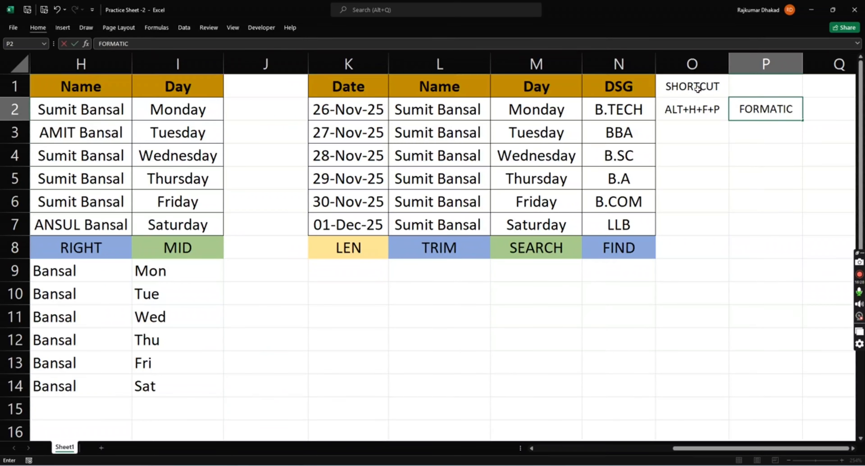
key(Return)
key(Left)
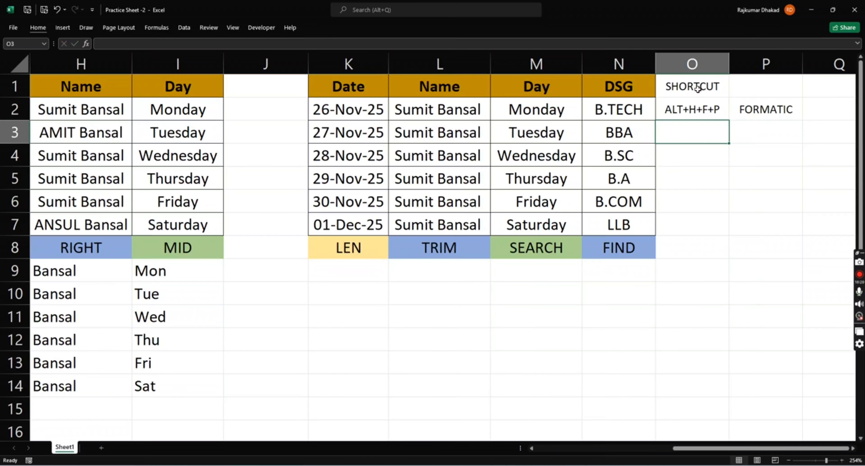
text(DA)
key(BackSpace)
key(BackSpace)
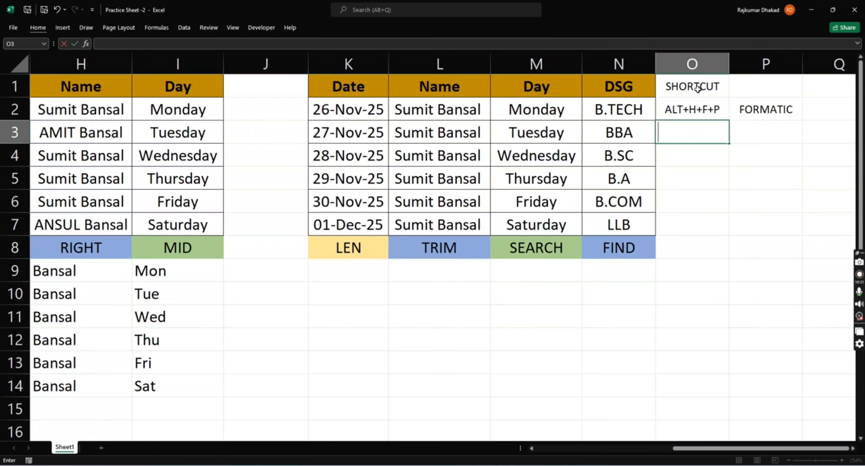
text(VALLUE FOR)
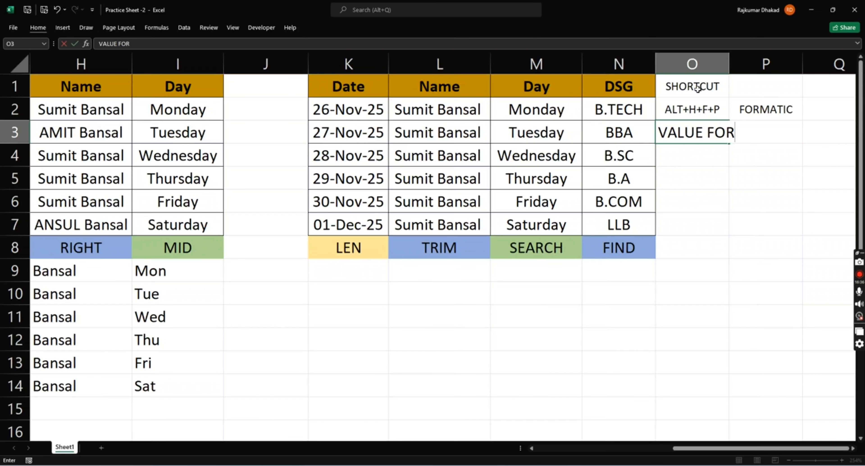
key(Escape)
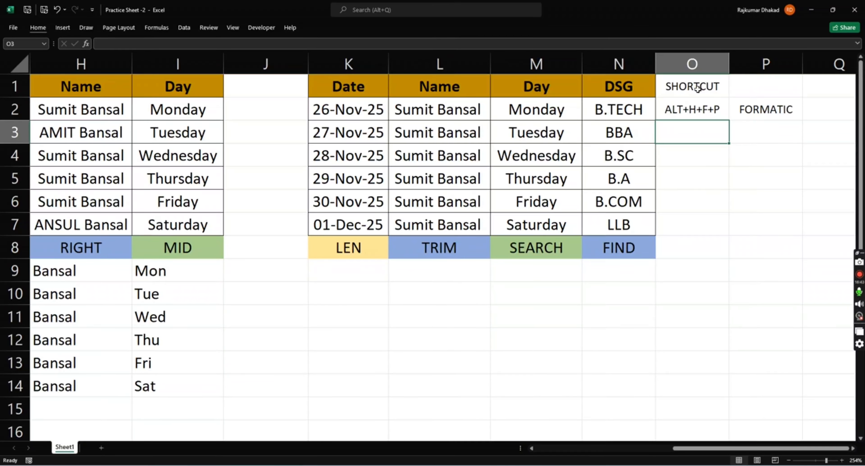
Enter the shortcut ALT+H+N+TEXT in O3, below ALT+H+F+P
text(ALT)
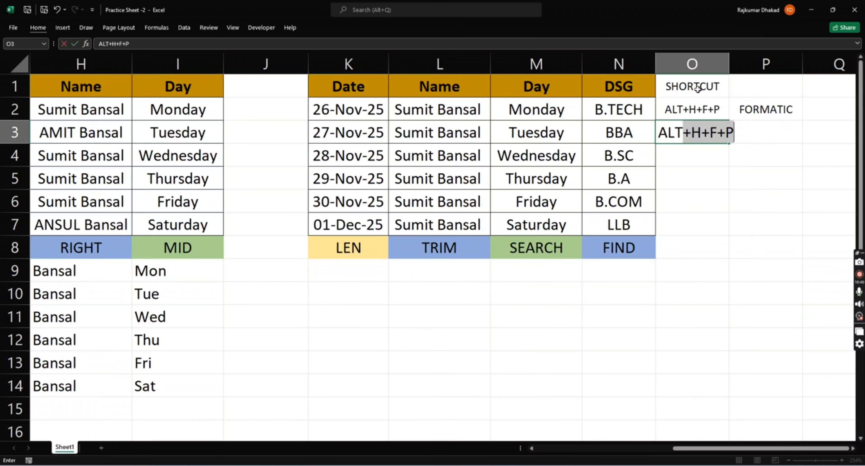
text(+H+N+T)
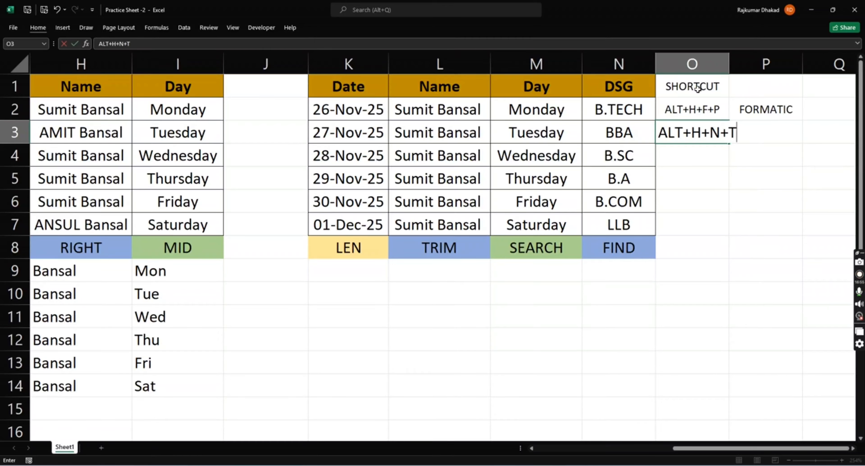
text(EXT)
key(Return)
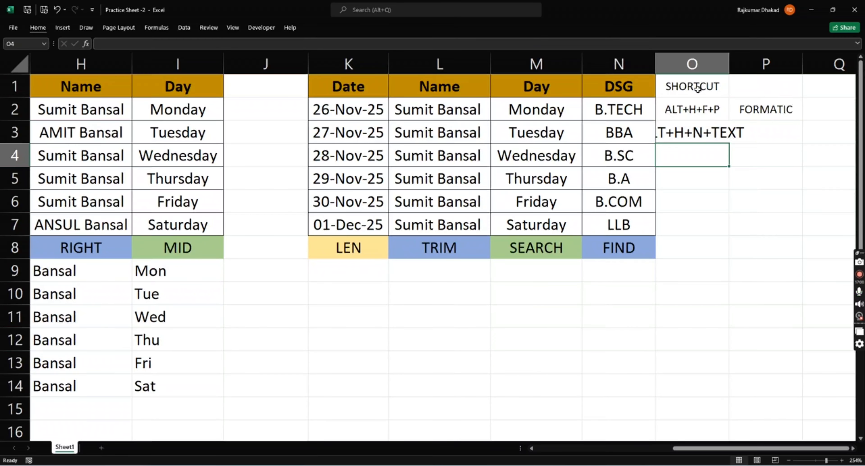
Enter VALUE FORMATE in P3 as the description of the ALT+H+N+TEXT shortcut
key(Up)
key(Right)
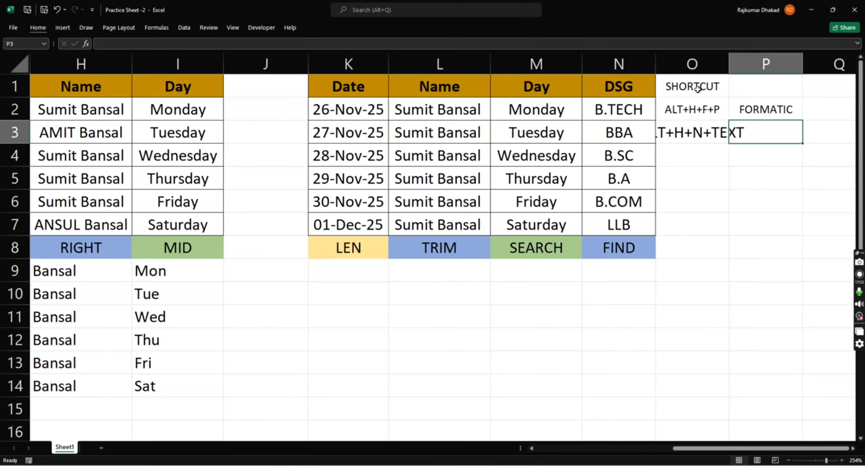
text(VALUE)
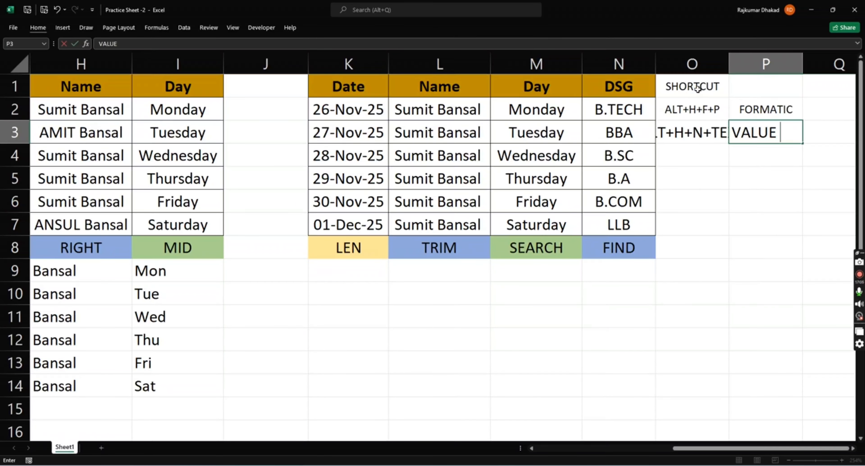
text( CHA)
key(BackSpace)
key(BackSpace)
key(BackSpace)
text(FORMATE)
key(Return)
key(Left)
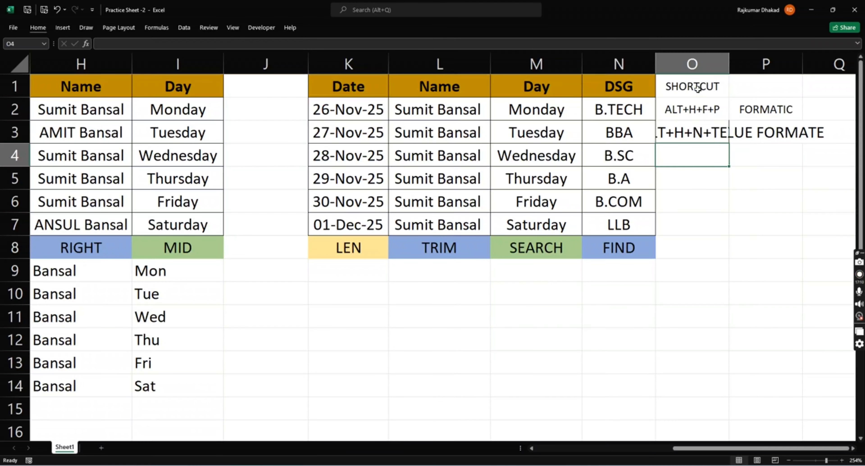
Apply the formatting of O2:P2 to the new shortcut row O3:P3 with Format Painter
key(Up)
key(Up)
key(shift+Right)
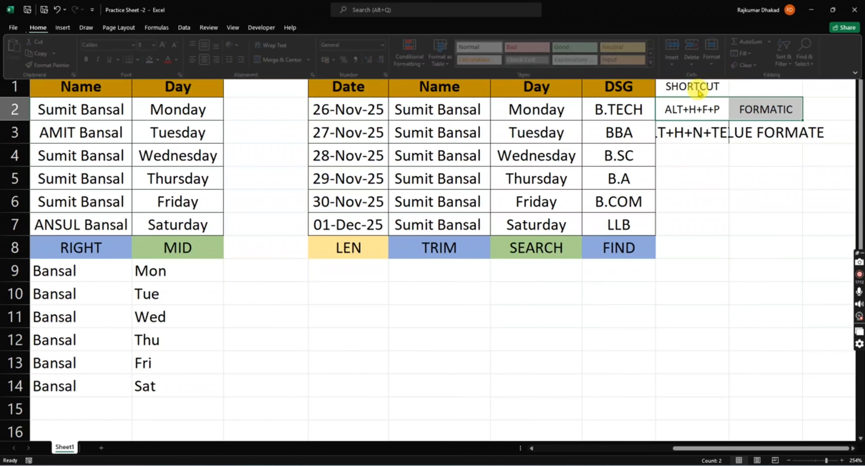
key(shift+Down)
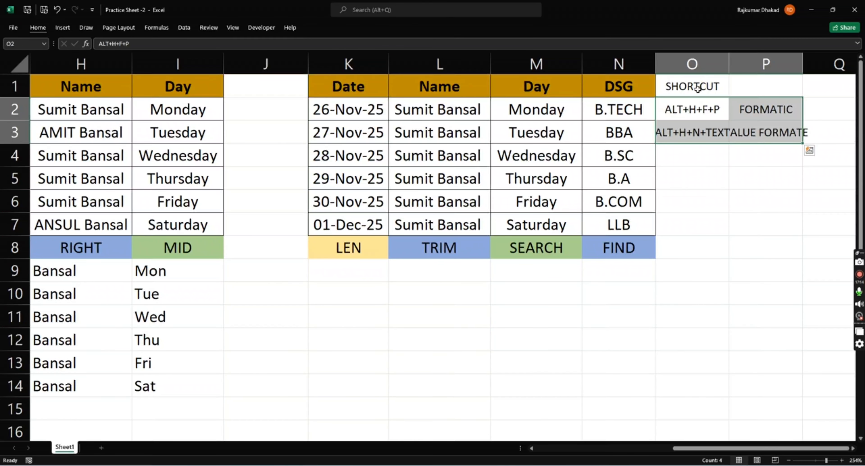
Apply centre and middle alignment to the shortcut notes in O2:P3
key(Down)
key(Down)
key(Up)
key(Up)
key(shift+Right)
key(shift+Down)
key(alt)
key(h)
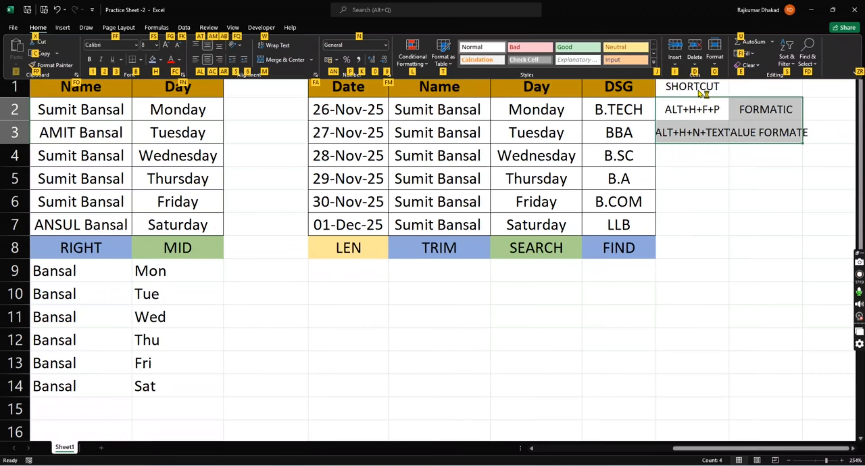
key(a)
key(c)
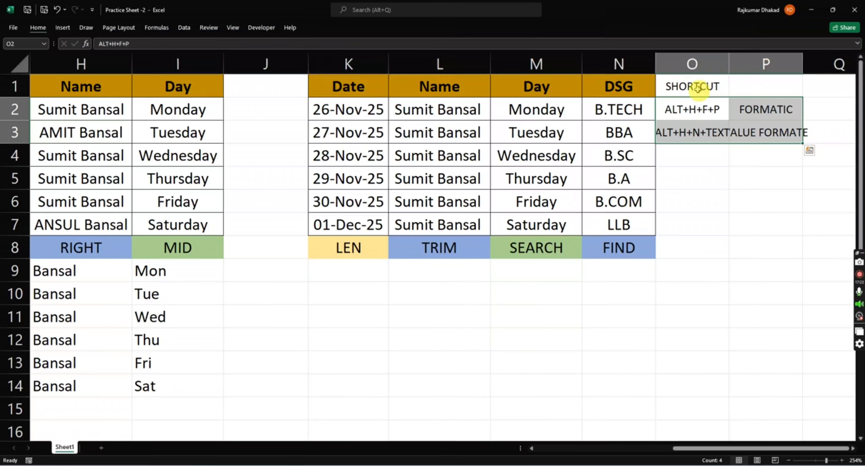
key(alt)
key(h)
key(a)
key(m)
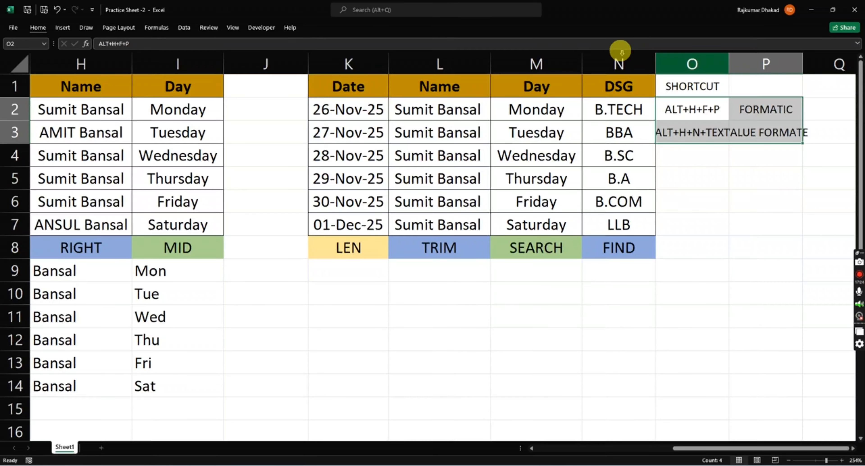
AutoFit the widths of columns O and P to the shortcut notes in O1:P3
click(36, 28)
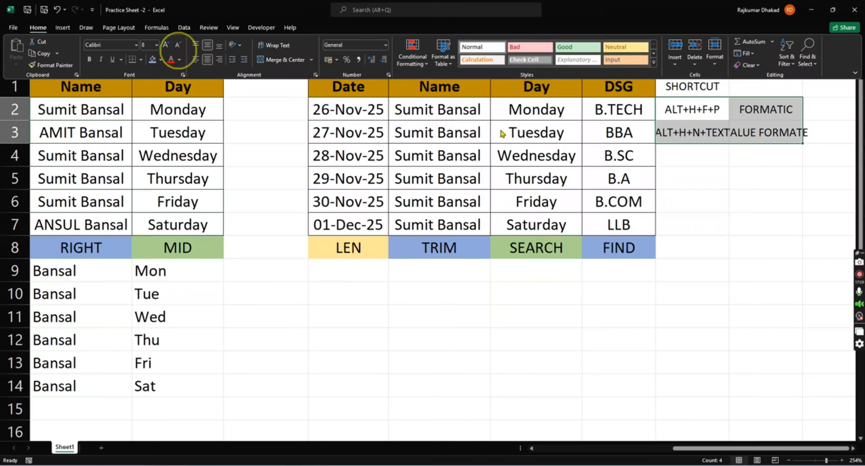
click(709, 122)
click(713, 125)
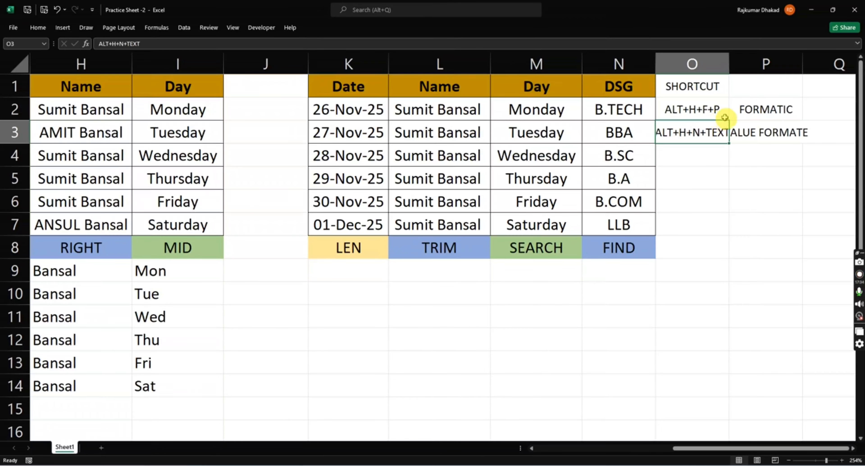
scroll(725, 117, down, 3)
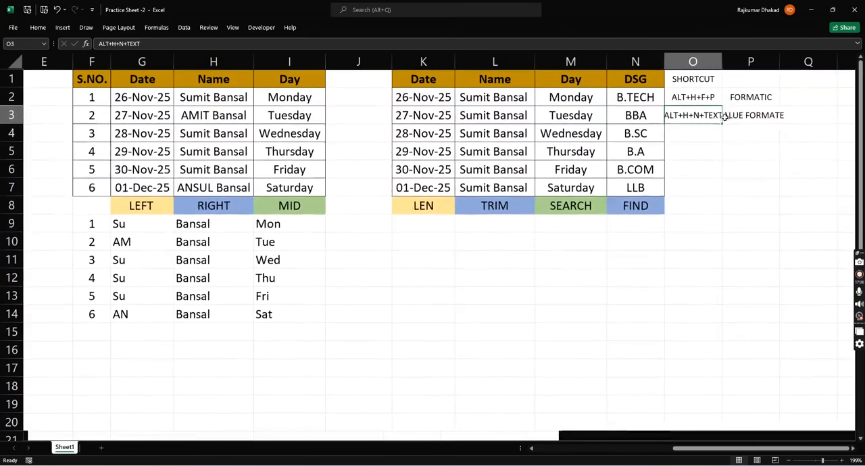
click(716, 98)
key(Up)
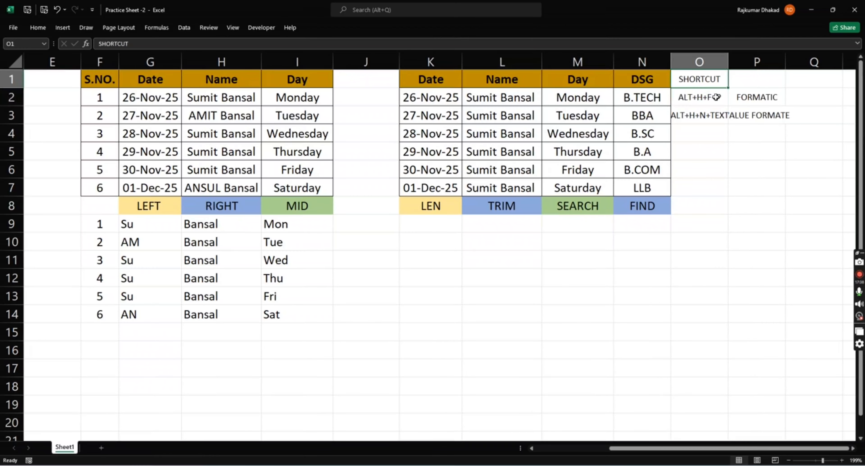
key(shift+Down)
key(shift+Right)
key(shift+Down)
key(alt+h)
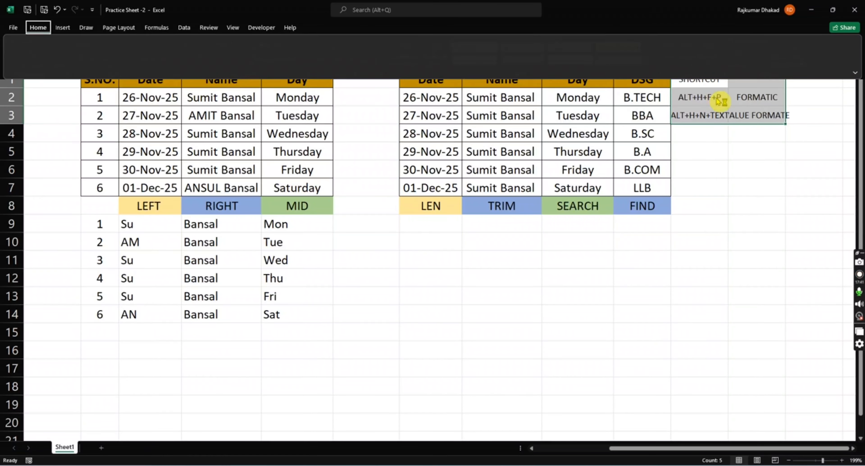
key(o)
key(i)
Enter the formula =LEN(K8) in K9, below the LEN heading
click(716, 97)
key(Left)
key(Left)
key(Left)
key(Left)
key(Left)
key(Left)
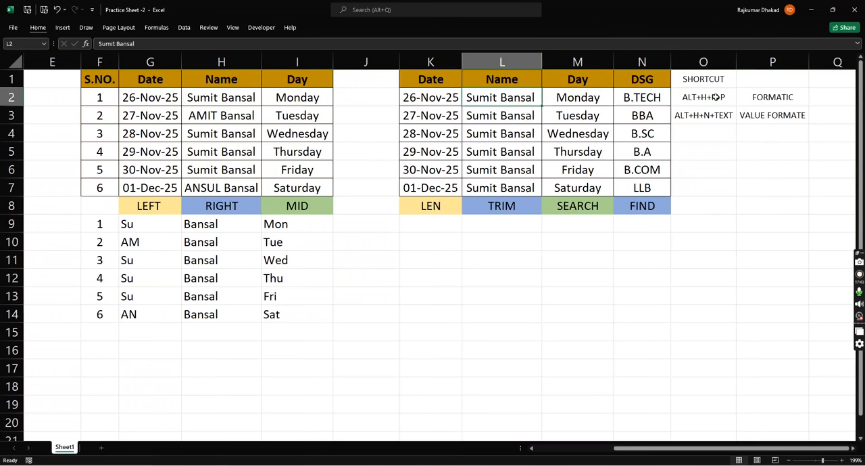
key(Down)
key(Down)
key(Down)
key(Down)
key(Down)
key(Down)
key(Down)
key(Down)
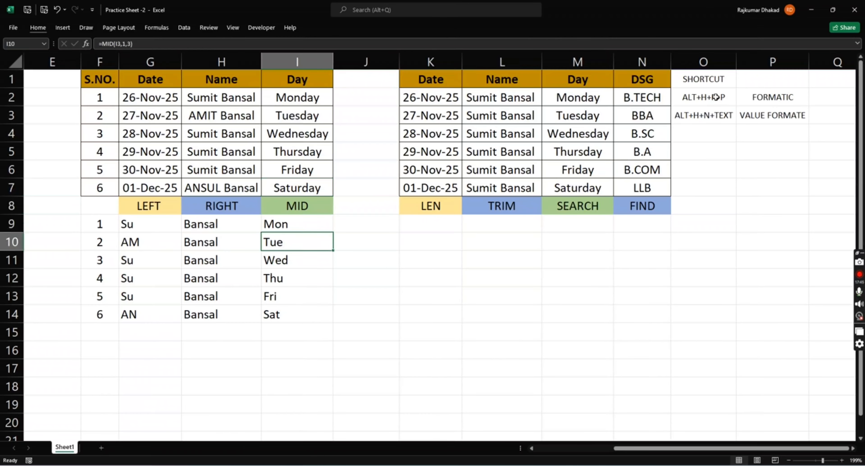
key(Up)
key(Up)
key(Right)
key(Right)
key(Down)
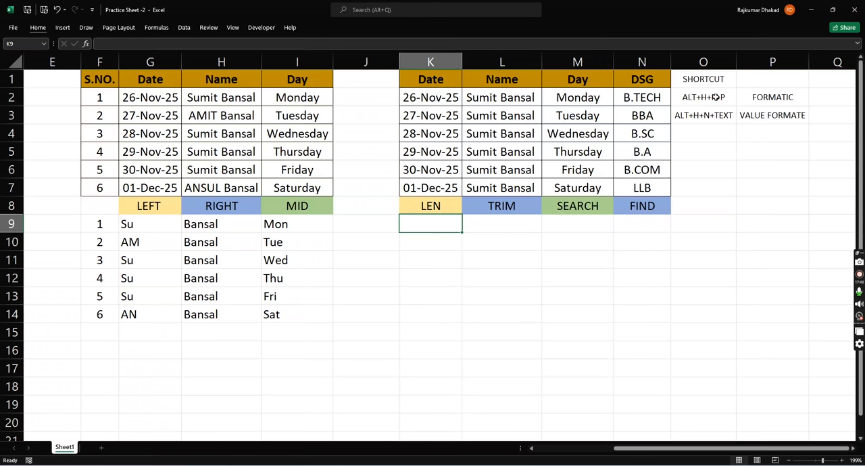
text(=LEN()
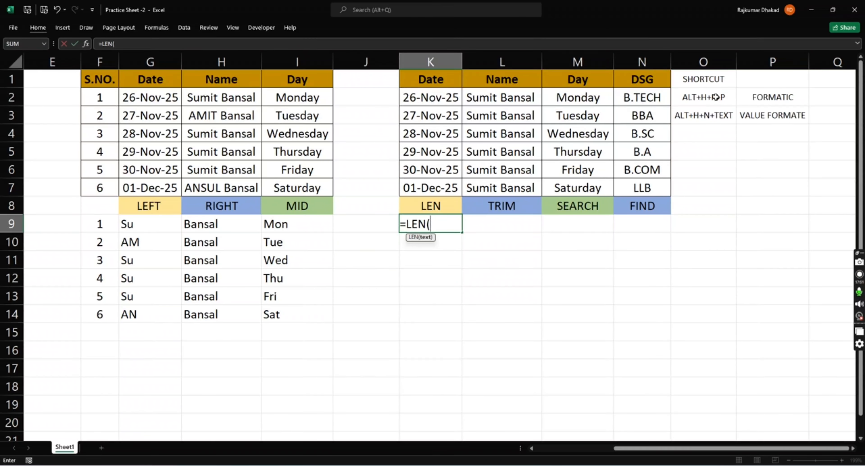
key(Up)
key(Return)
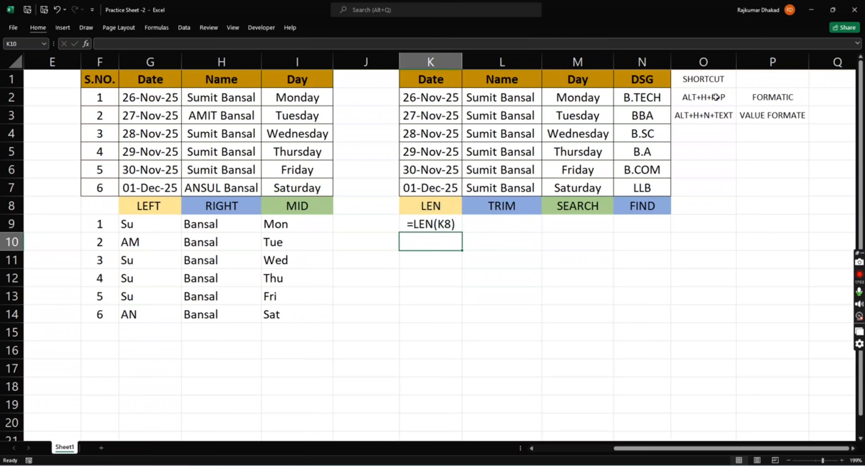
Apply the Text number format to the LEN formula cell K9
key(Up)
key(alt+h)
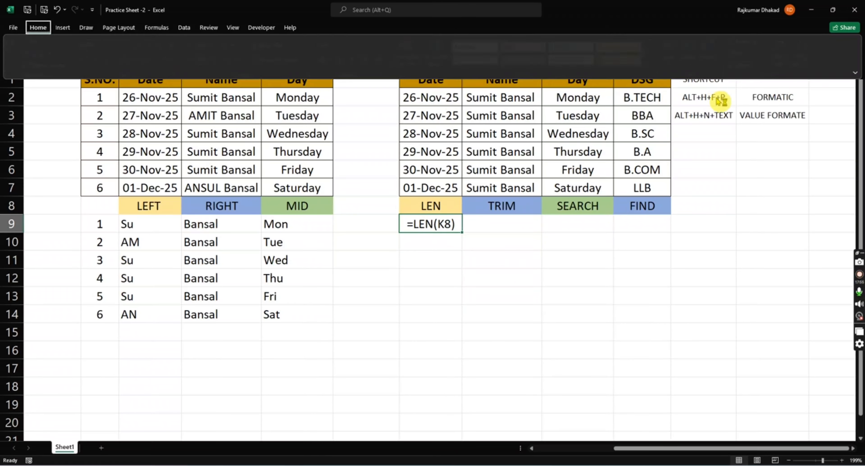
text(n)
text(Text)
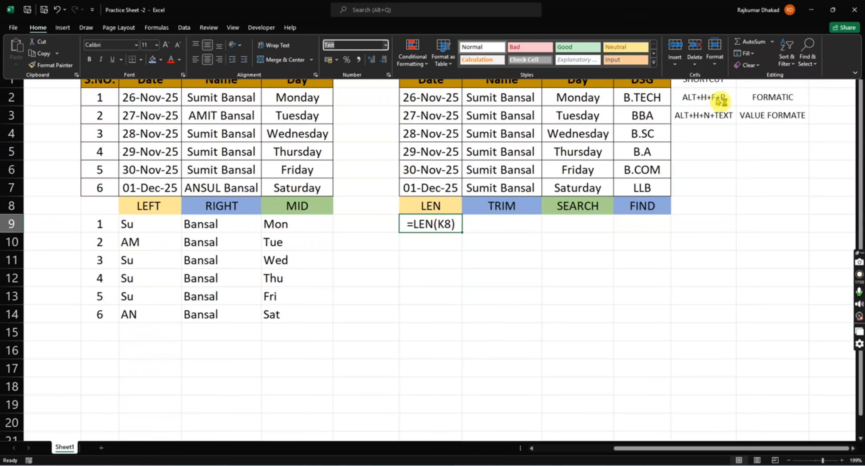
key(Return)
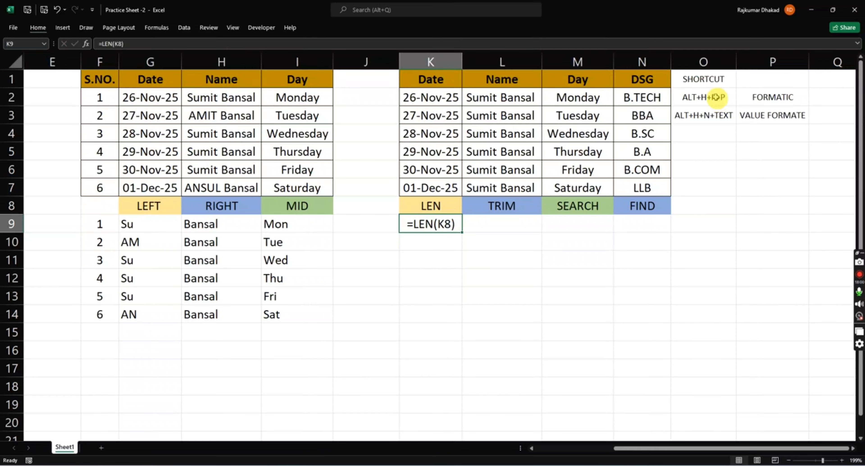
Overwrite K9 with the same character-count formula, =LEN(K8)
text(=LEN()
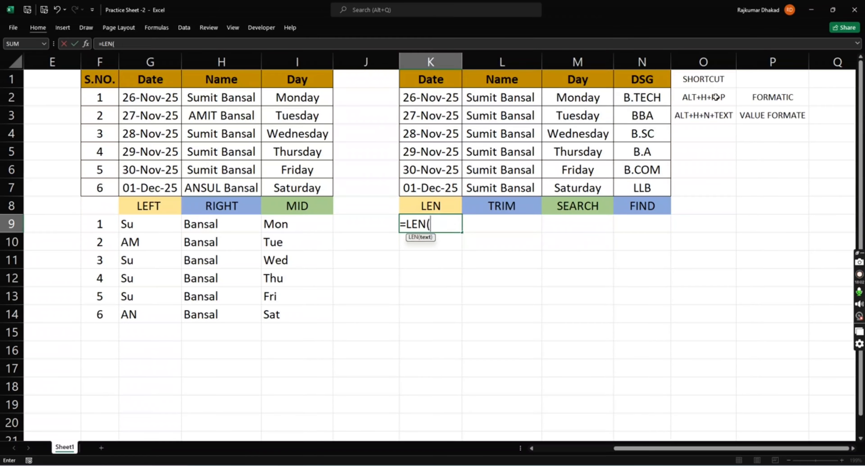
key(Up)
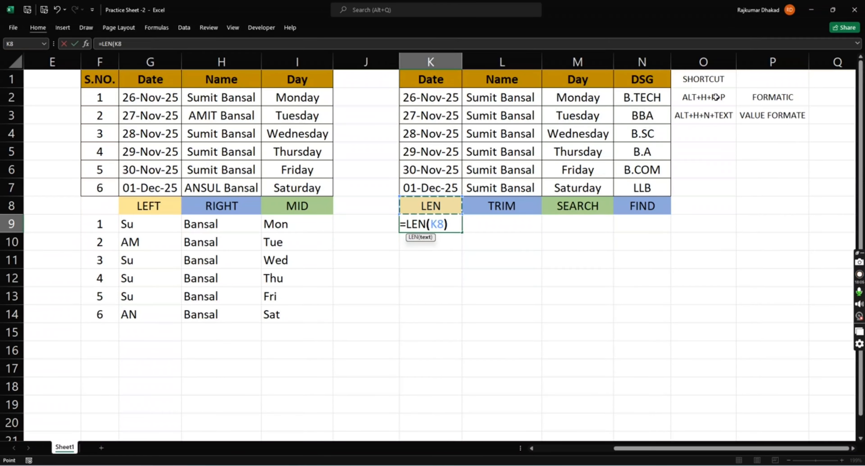
text())
key(Return)
key(Up)
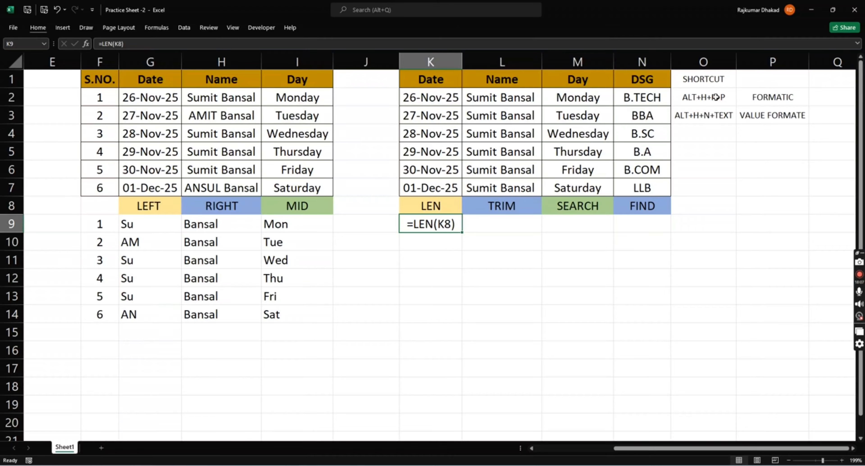
Left-align the contents of K9
key(alt+h)
key(a)
key(l)
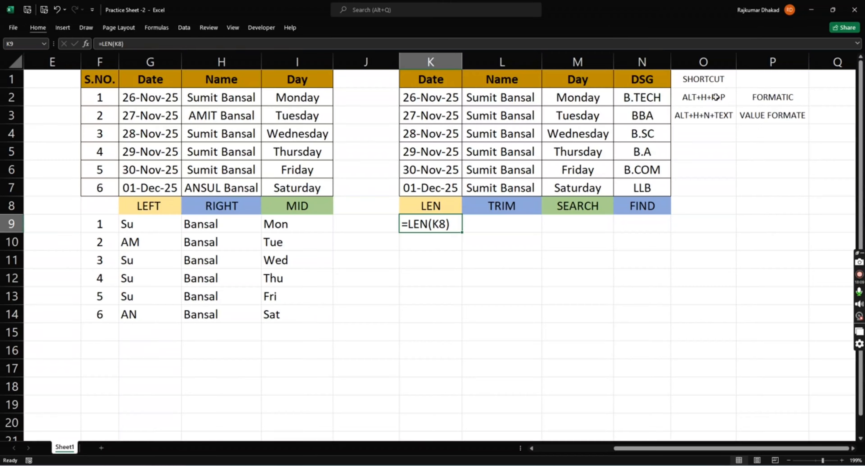
key(alt+h)
key(Escape)
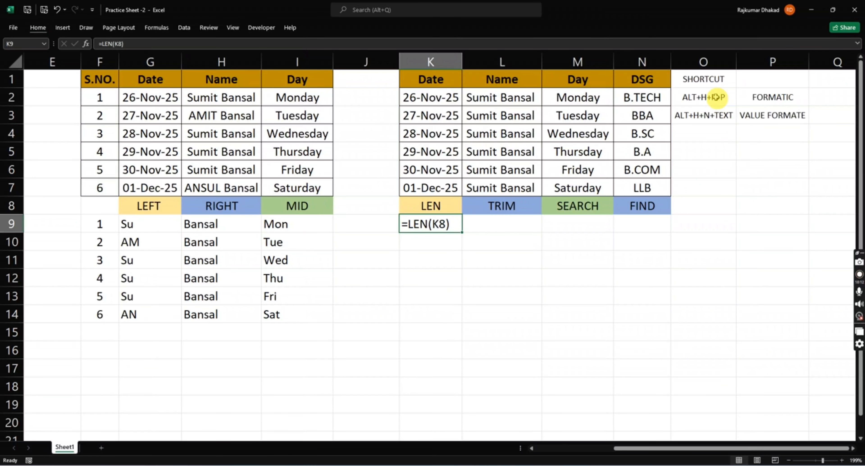
Clear K9 and re-enter the formula =LEN(K8) in it
key(Left)
key(Right)
key(Delete)
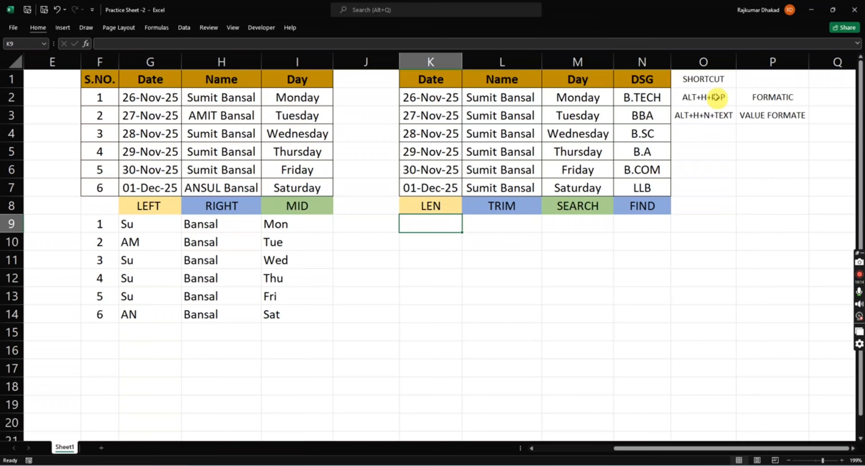
text(=LEN)
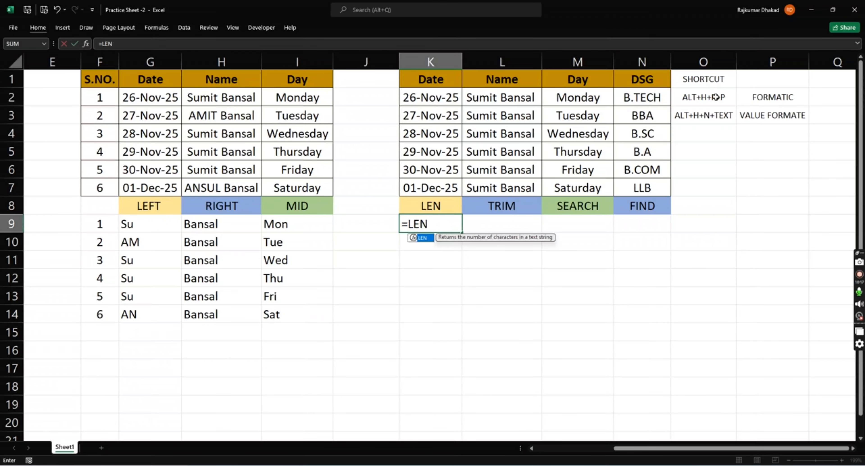
text(()
key(Up)
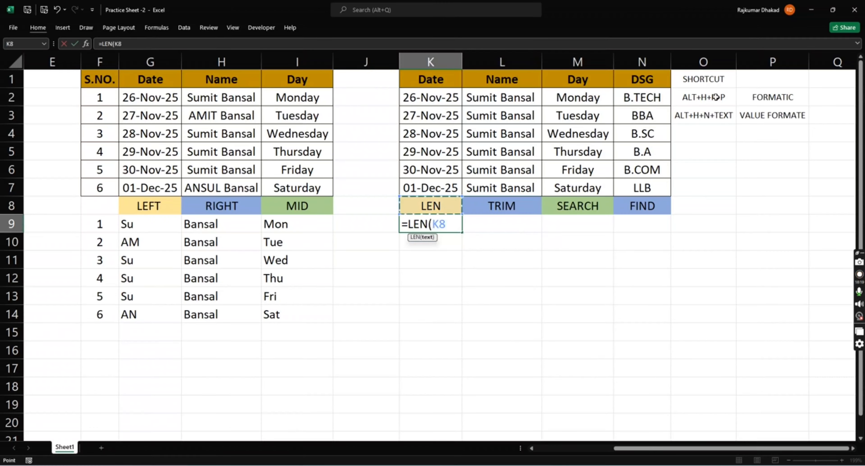
key(Return)
key(Up)
key(Up)
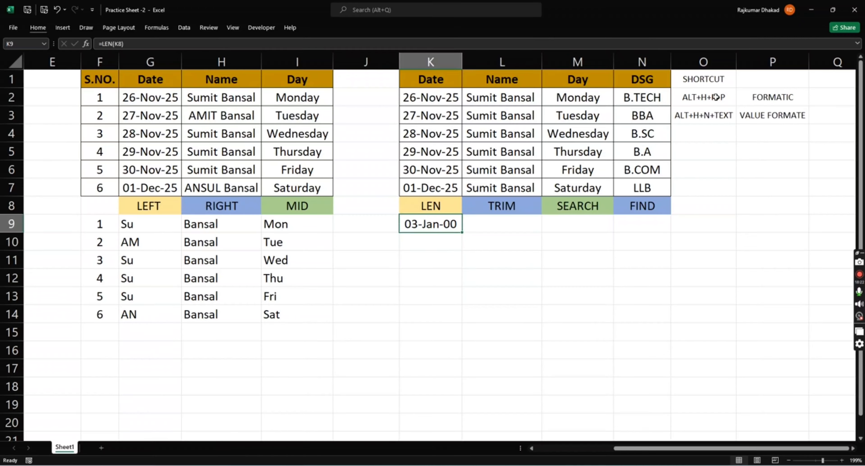
key(alt)
key(alt+h)
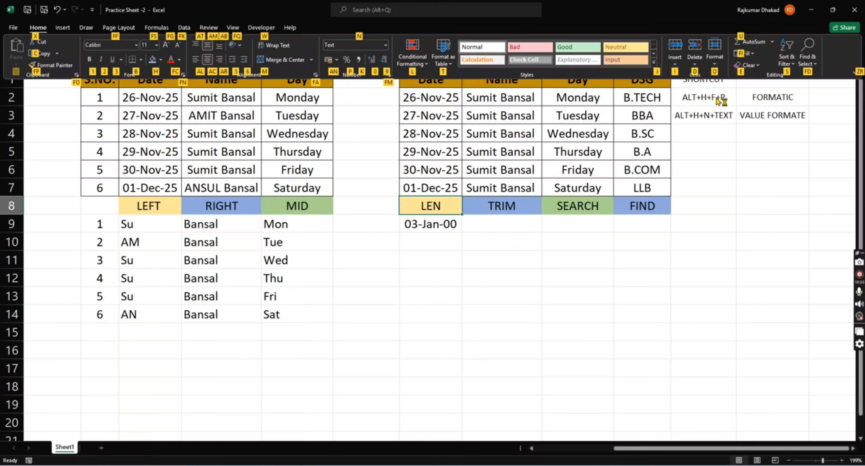
key(Escape)
key(Down)
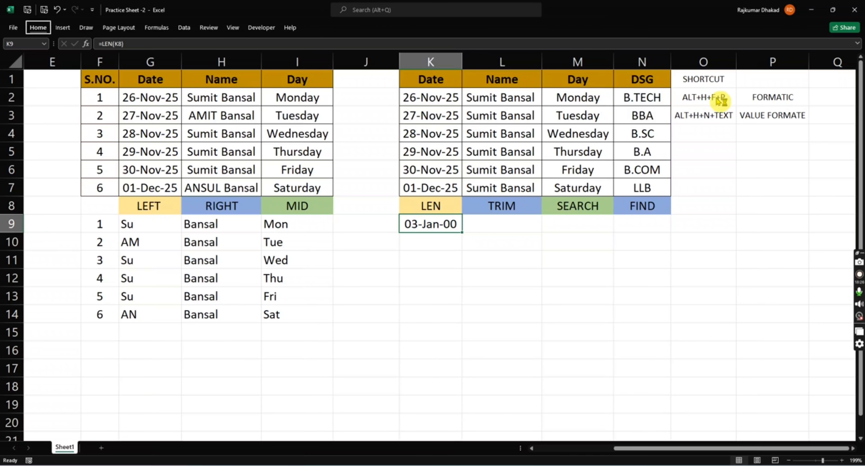
key(alt+h)
key(t)
key(Escape)
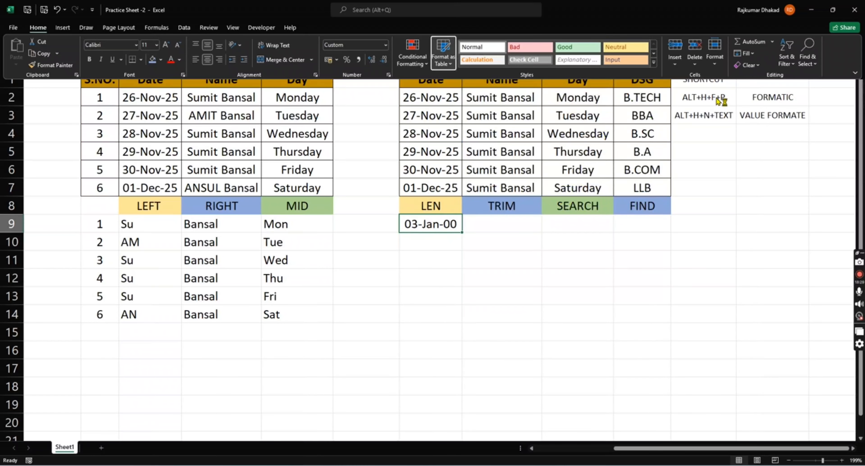
key(Escape)
Apply the Time number format to K9
key(alt+h)
text(nTime)
key(Return)
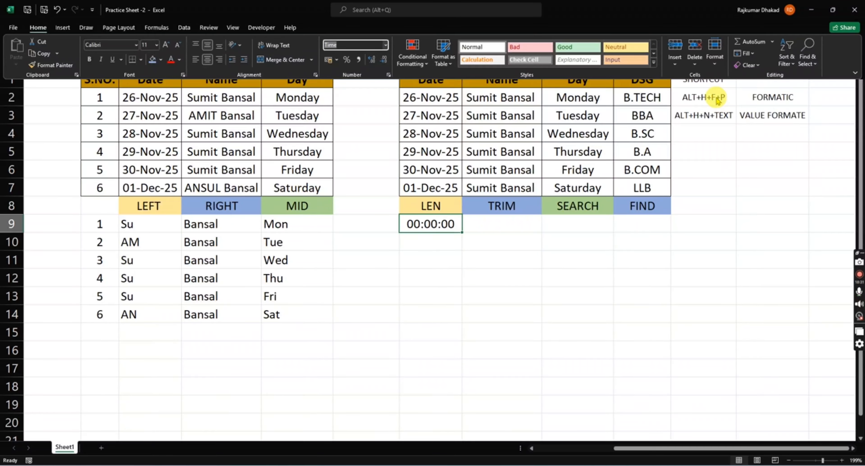
text(HNTE)
key(Return)
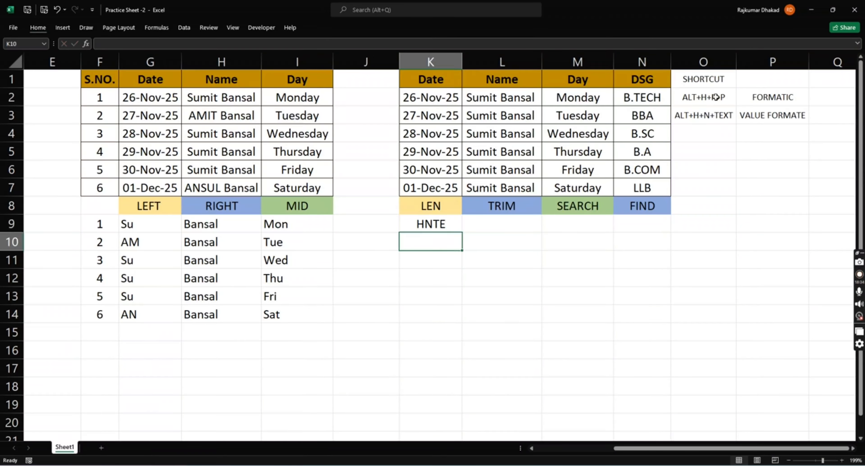
click(430, 223)
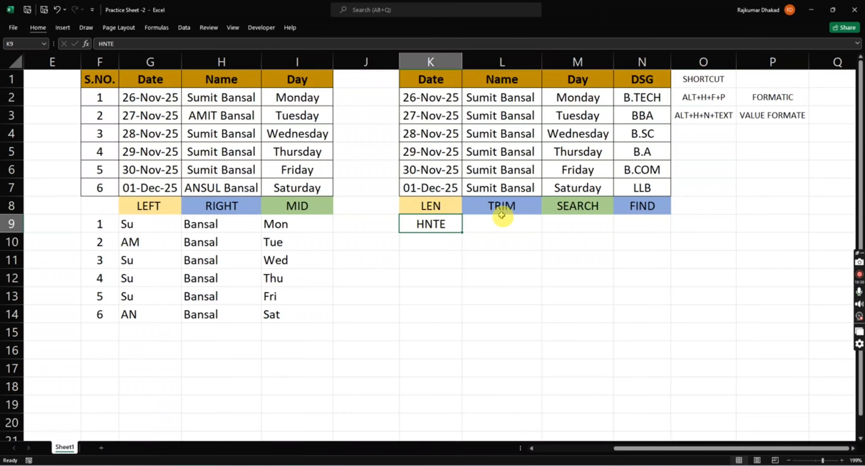
key(ctrl+z)
Change the number format of K9 to Text
key(alt)
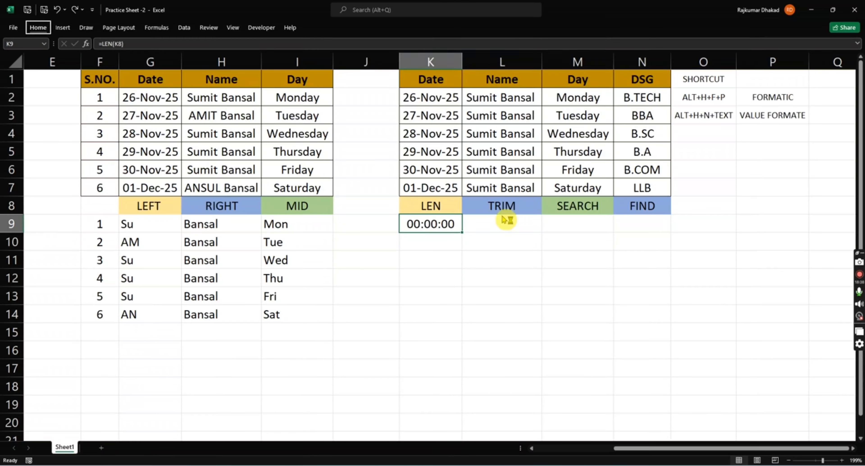
text(hnText)
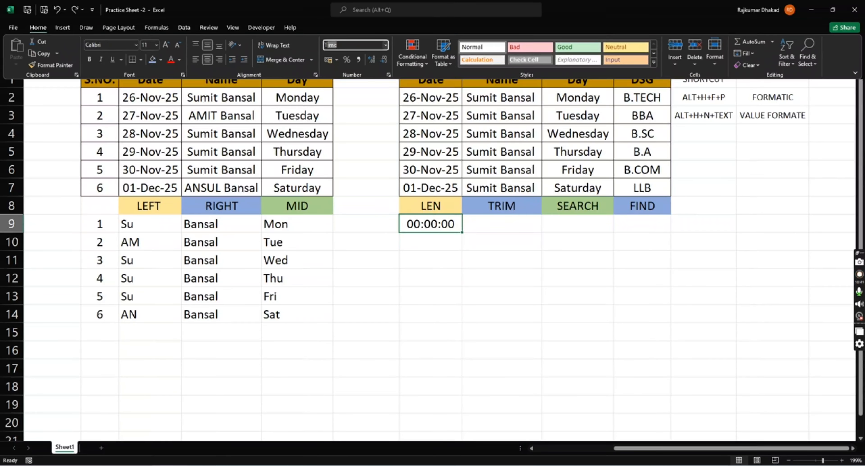
key(Return)
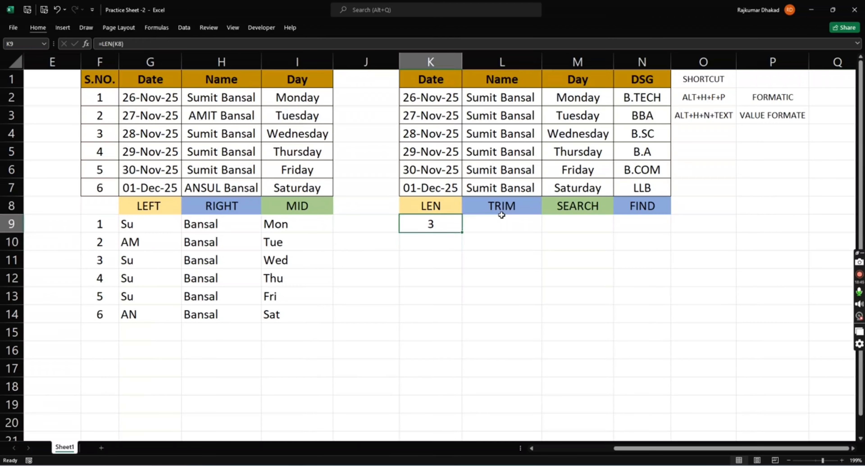
key(Right)
key(Right)
key(Right)
key(Up)
key(Up)
key(Right)
key(Up)
key(Up)
key(Up)
key(Up)
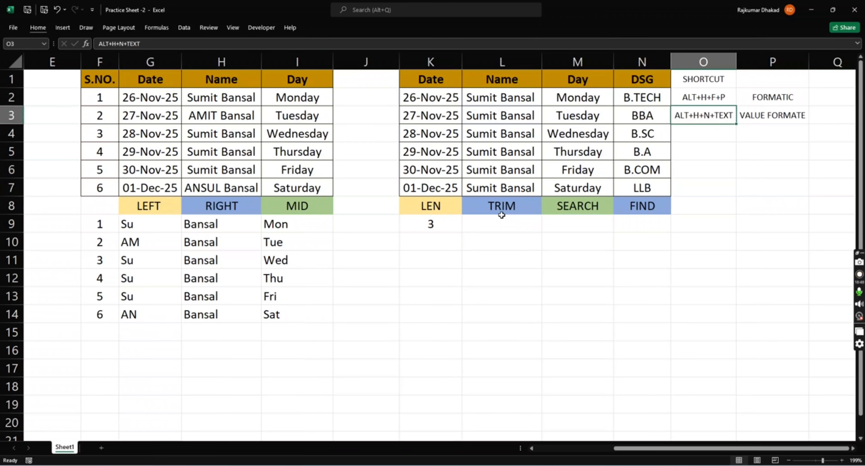
key(Down)
key(Down)
key(Left)
key(Left)
key(Left)
key(Left)
key(Down)
key(Down)
key(Down)
key(Right)
key(Right)
key(Right)
key(Right)
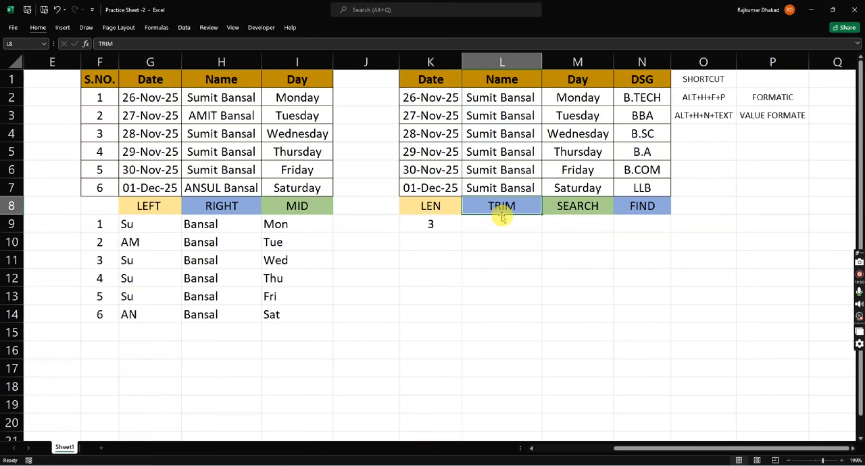
key(Up)
key(Up)
key(Up)
key(Up)
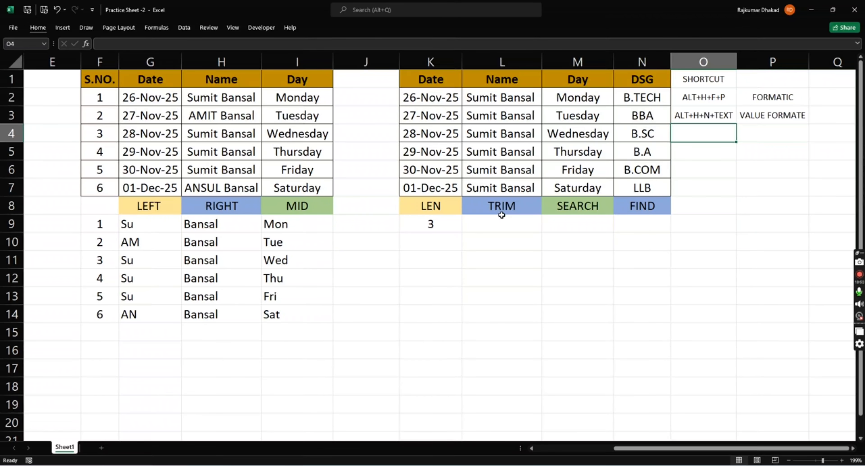
key(alt+d)
key(x)
key(i)
key(Escape)
key(alt)
key(Escape)
key(alt+l)
key(Escape)
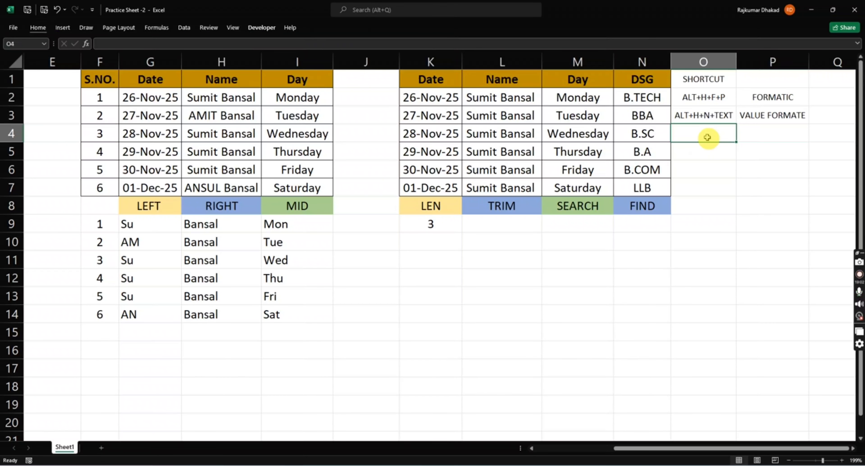
Enter the shortcut ALT+H+E+F in O4, below the other noted shortcuts
click(707, 122)
click(706, 128)
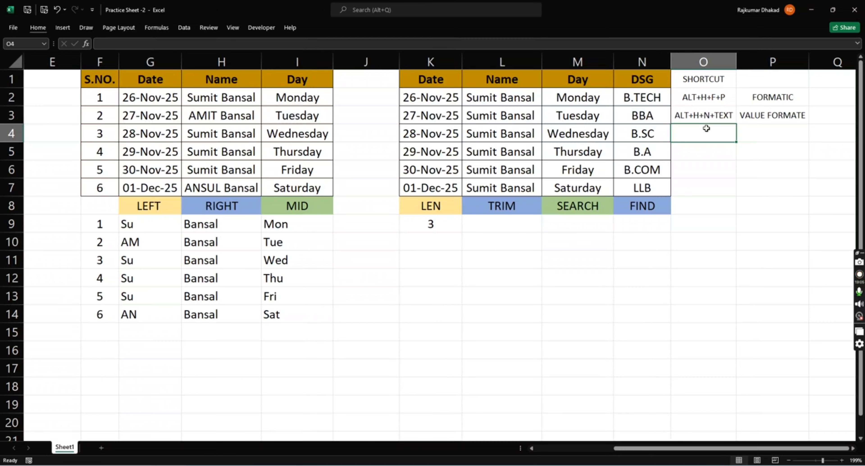
click(706, 128)
text(AL)
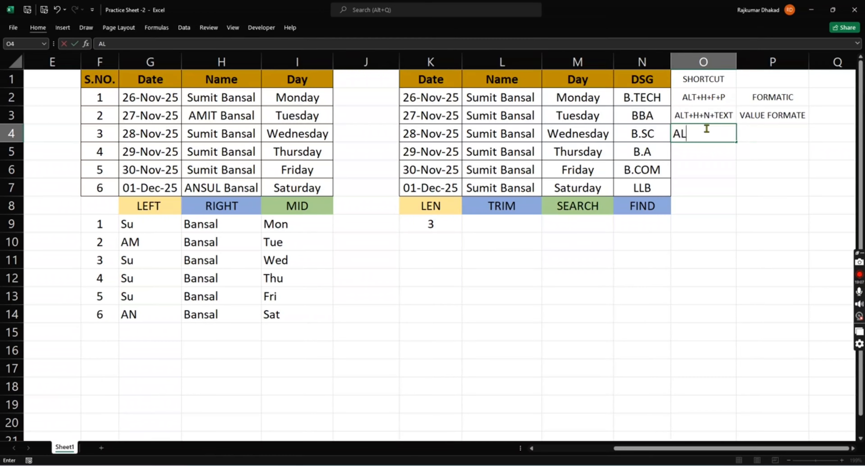
text(T+H+E+F)
key(Return)
Enter the description REMOVE FORMATING in P4, beside the ALT+H+E+F shortcut
key(Up)
key(Right)
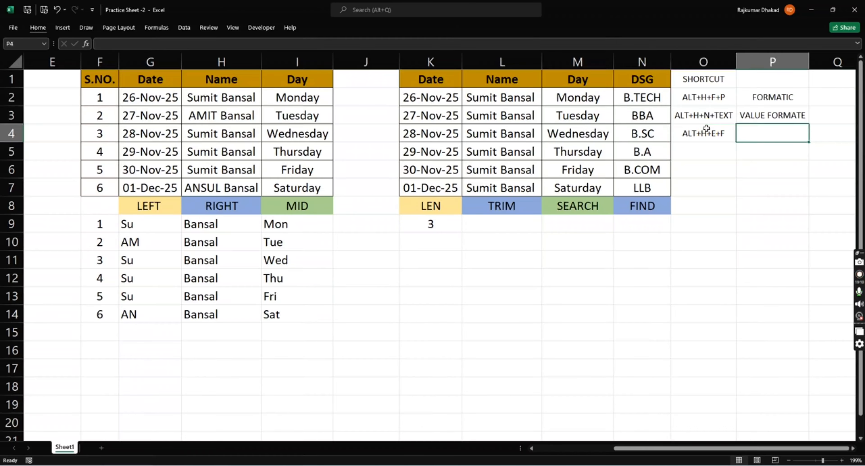
text(REMOVE FORMAT)
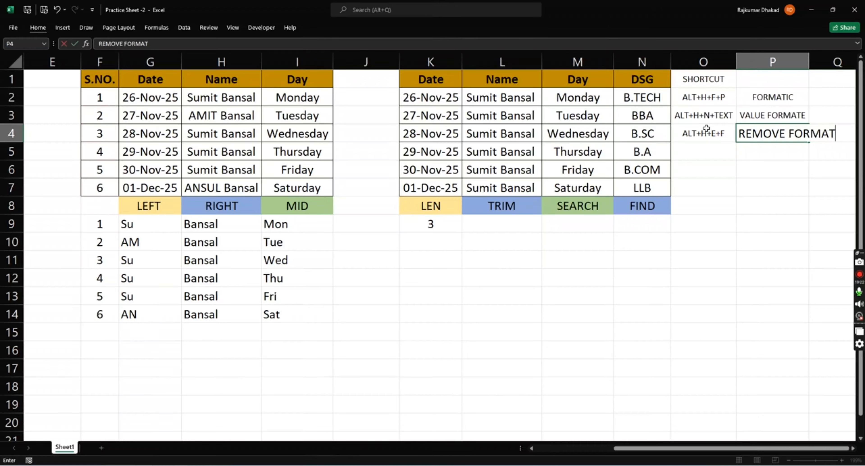
text(ING)
key(Return)
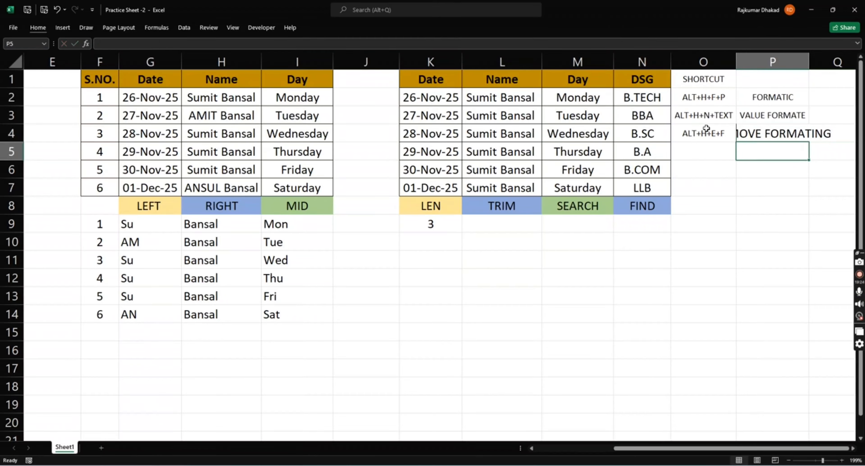
Reduce the font size of P4 to 8
key(Up)
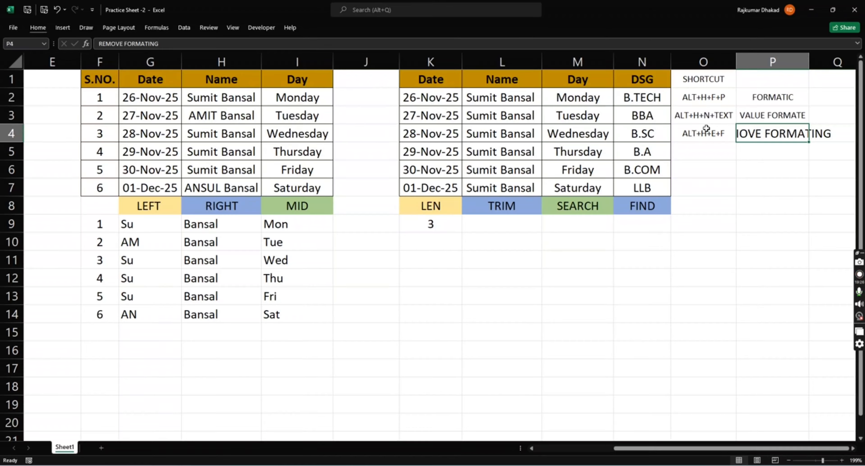
key(alt)
key(h)
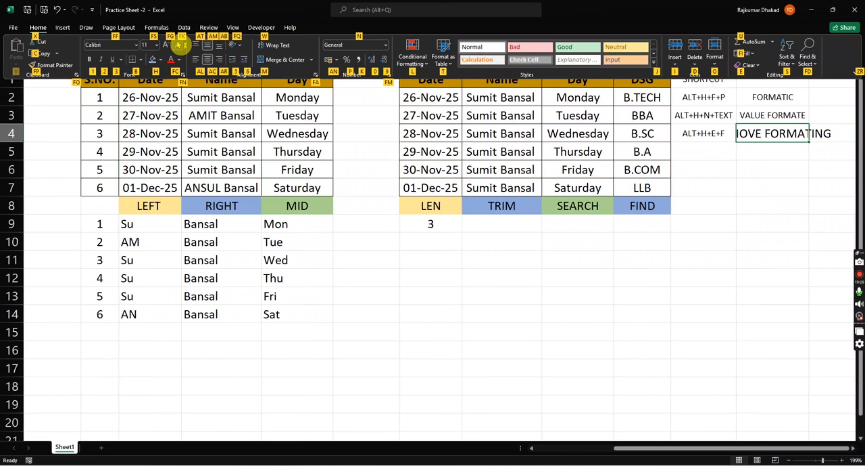
click(177, 44)
click(178, 45)
click(178, 44)
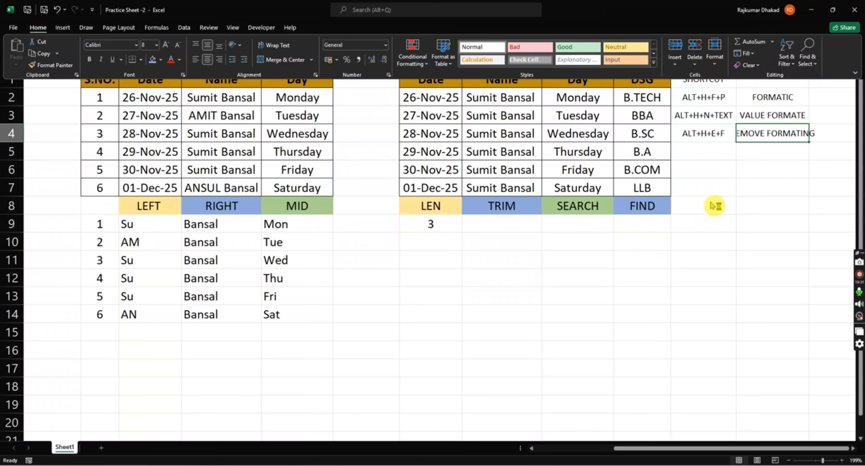
Clear the formatting of the shortcut descriptions in P2:P4
click(714, 206)
click(779, 121)
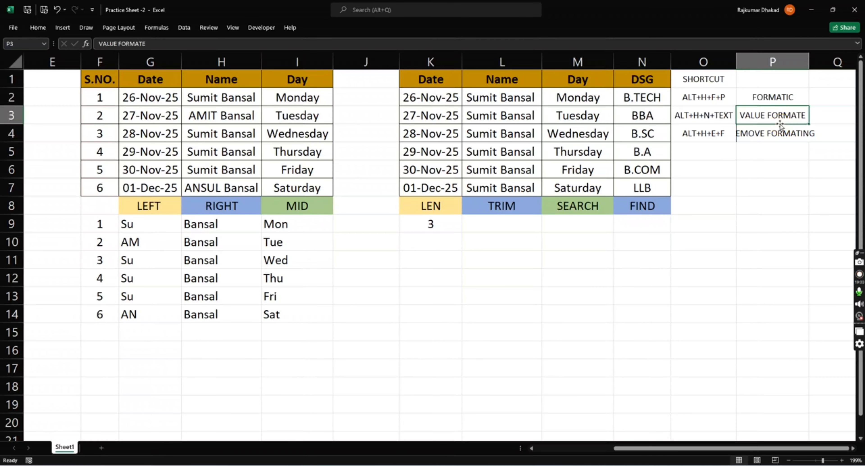
drag(775, 97, 782, 130)
key(alt)
key(h)
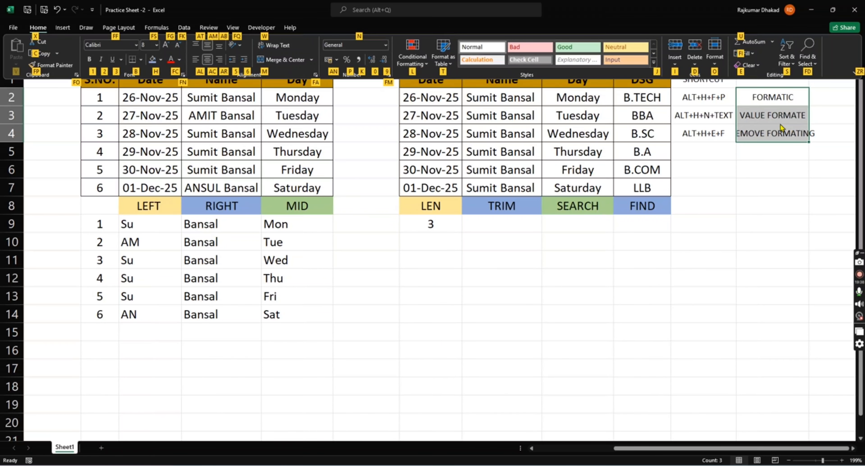
key(e)
key(f)
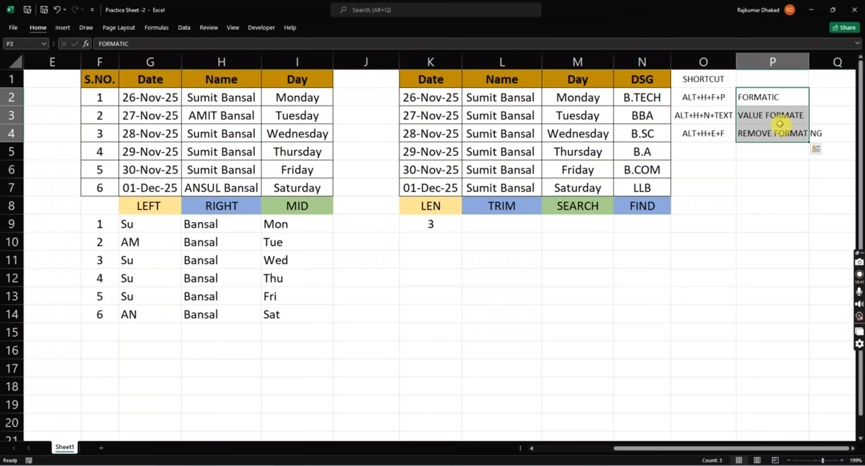
key(Left)
key(Down)
key(Down)
key(Down)
key(Down)
key(Down)
key(Left)
key(Left)
key(Up)
key(Up)
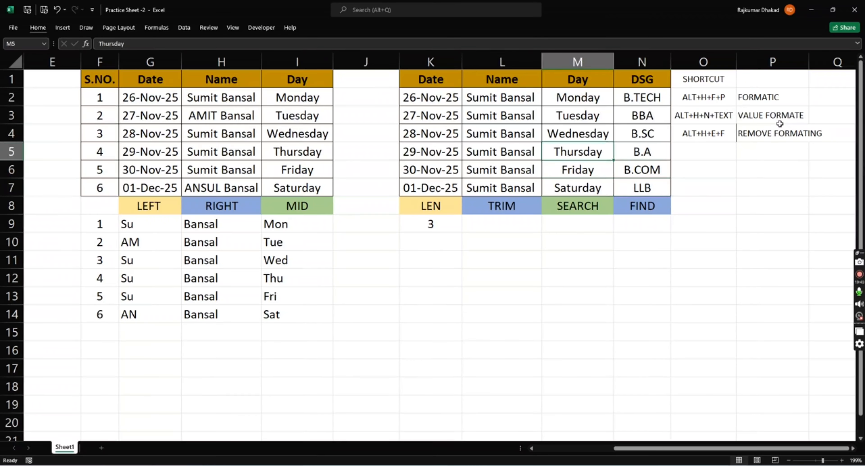
key(Left)
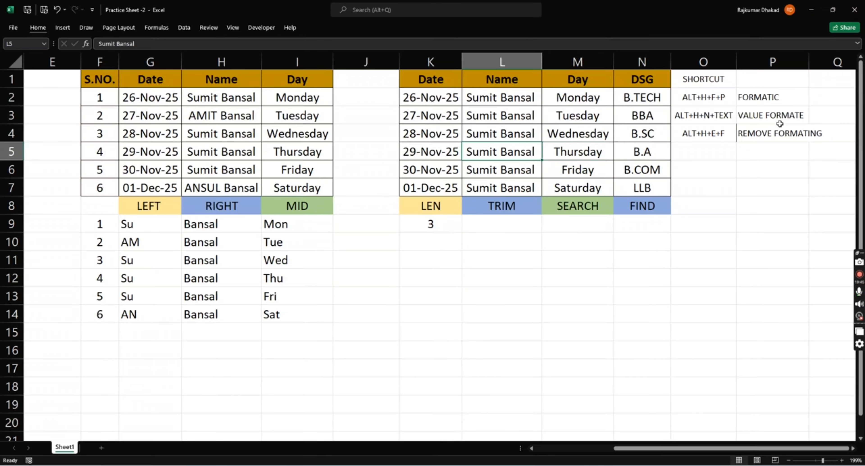
key(Up)
key(Left)
key(Down)
key(Down)
key(Down)
key(Right)
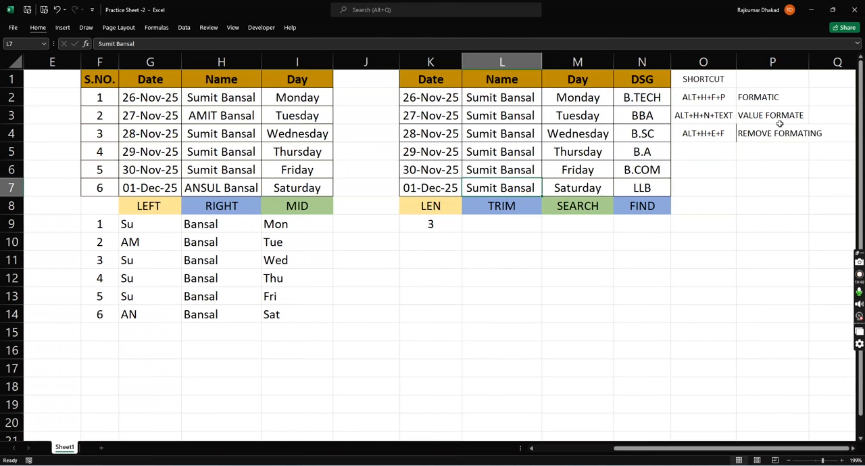
key(Down)
key(Down)
text(=R)
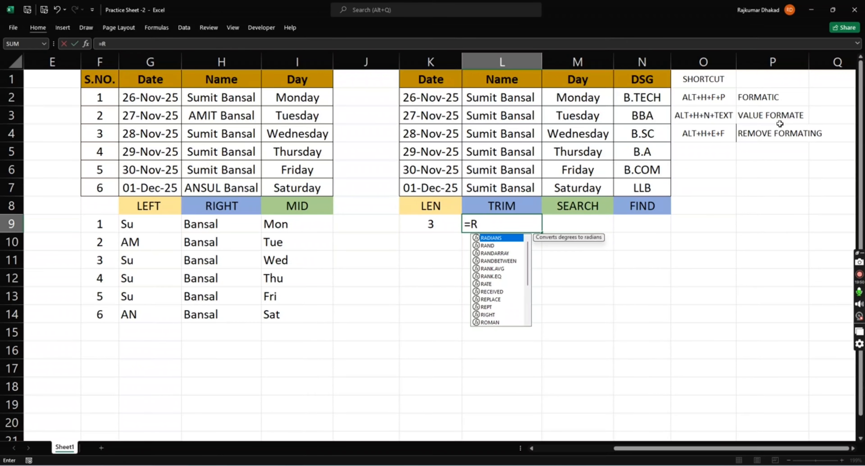
key(BackSpace)
key(BackSpace)
Add an extra space between the first and last name in L6
key(Up)
key(Up)
key(Up)
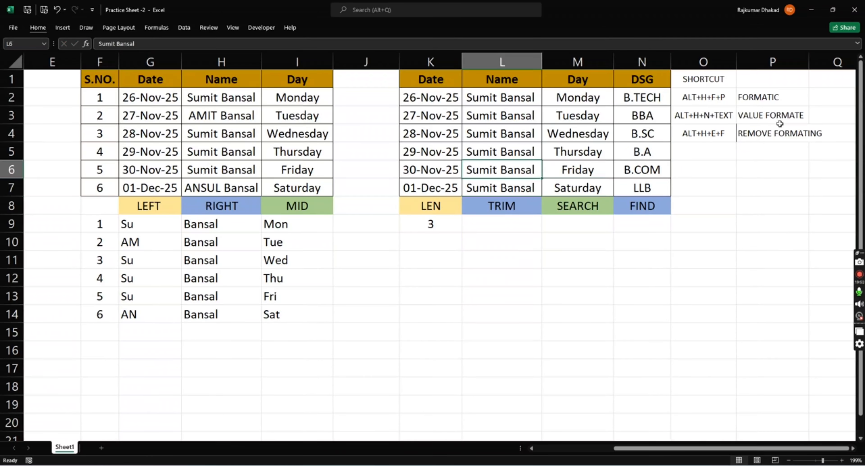
click(524, 43)
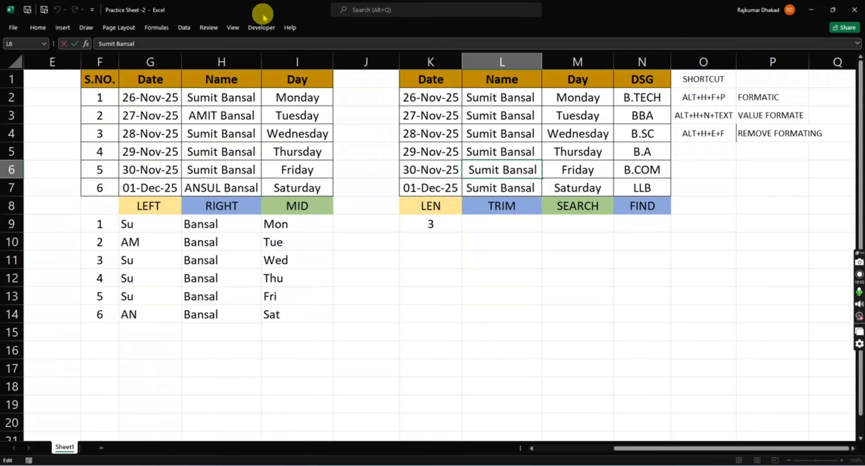
click(115, 43)
key(ctrl+Return)
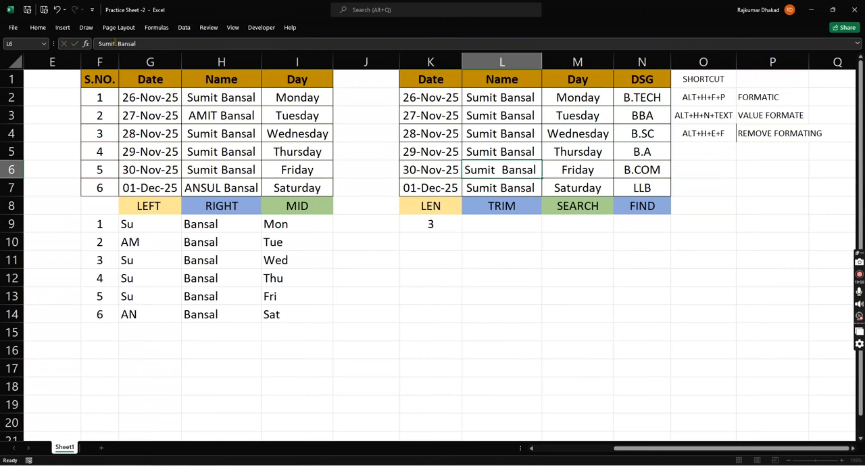
key(Down)
key(Down)
key(Down)
text(=)
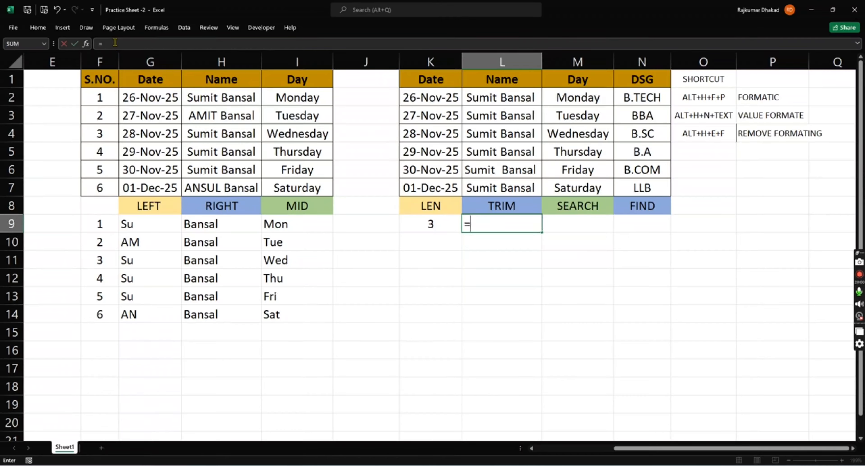
key(Up)
key(Up)
key(Up)
key(Escape)
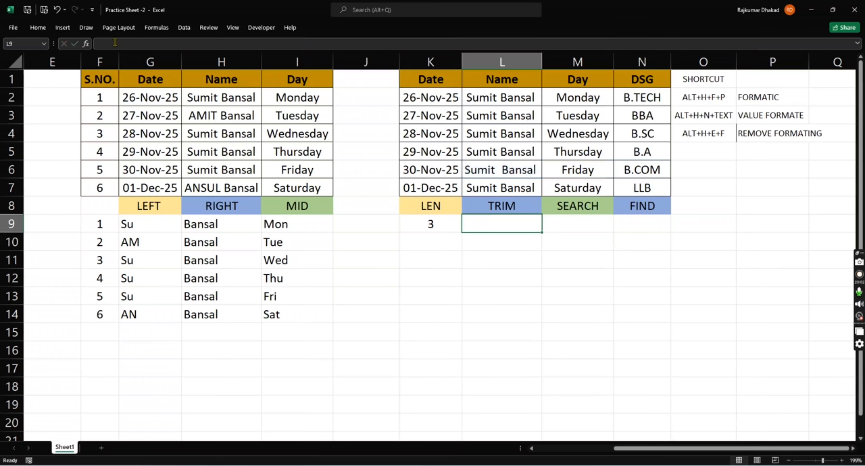
Enter the formula =TRIM(L6) in L9, under the TRIM heading
text(=TRIM()
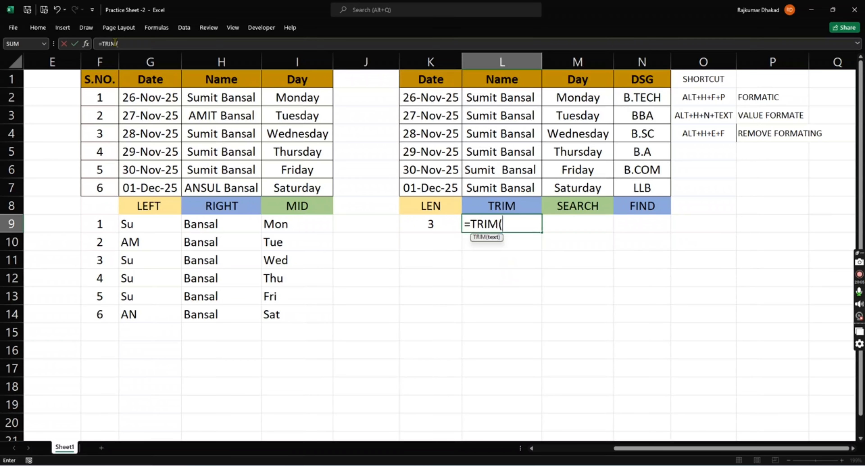
key(Up)
key(Up)
key(Up)
text())
key(Return)
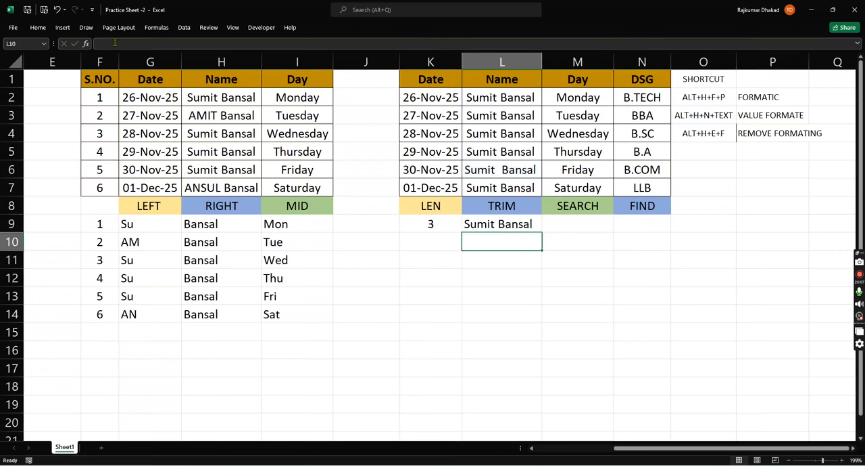
Replace the formula in L9 with =LEN(L6) to count the characters of the name in L6
key(Up)
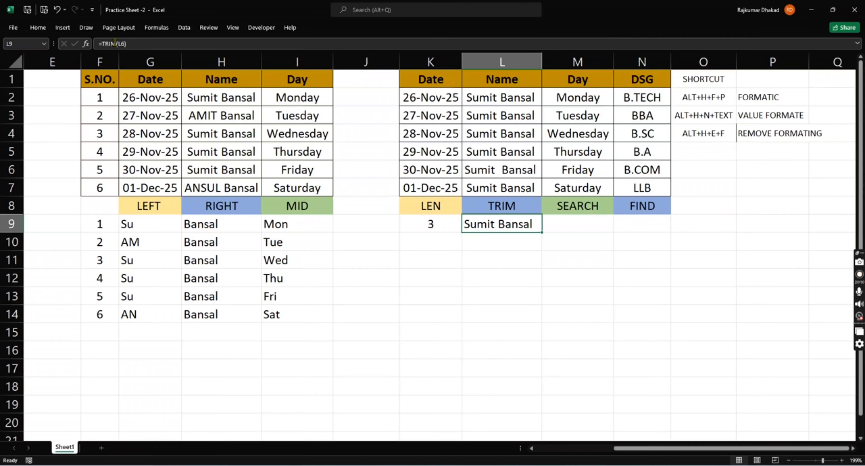
text(=L)
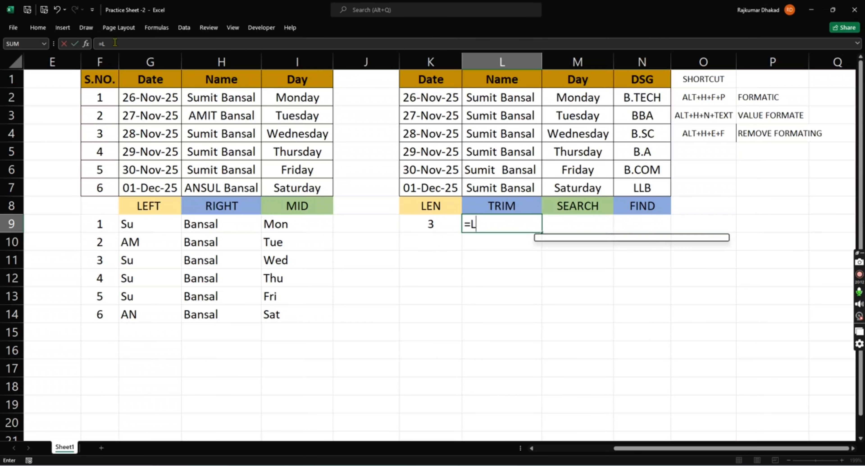
text(EN()
key(Up)
key(Up)
key(Up)
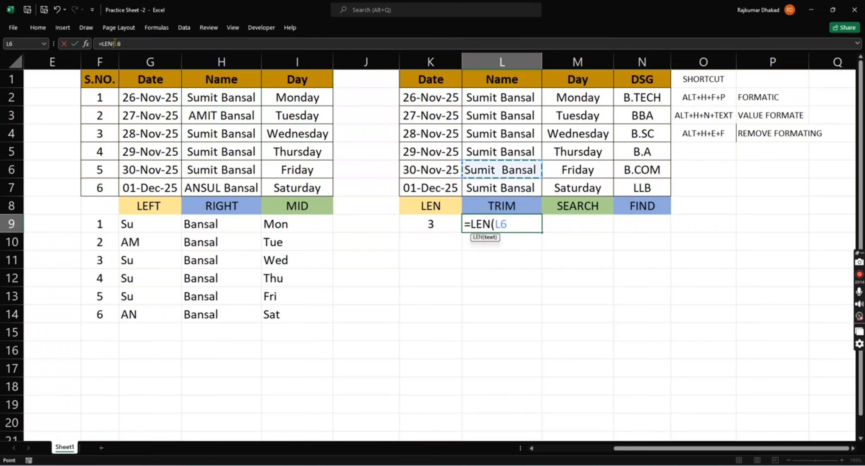
key(Return)
key(Up)
key(Up)
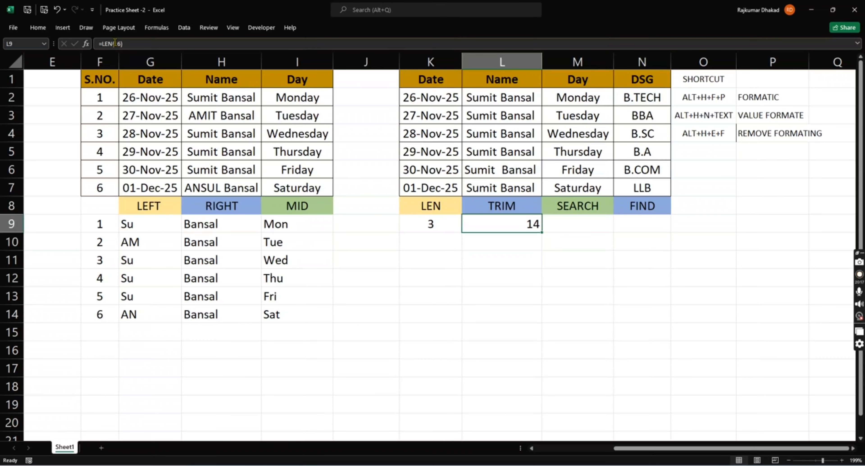
Examine the name in L6 for extra spaces, comparing it with the character count in L9
key(Up)
key(Up)
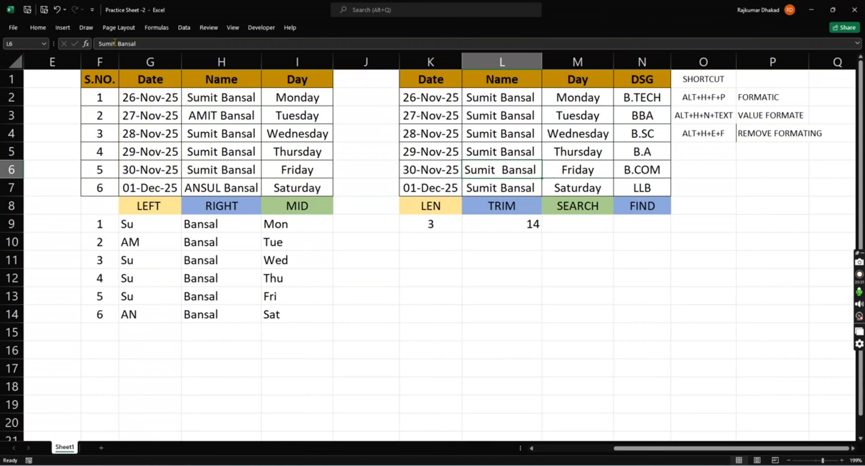
click(144, 44)
key(Escape)
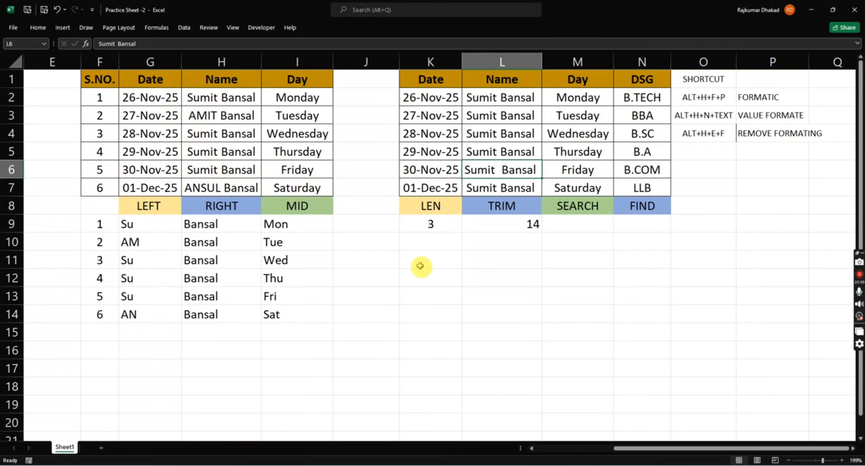
click(509, 237)
key(Down)
key(Up)
key(Up)
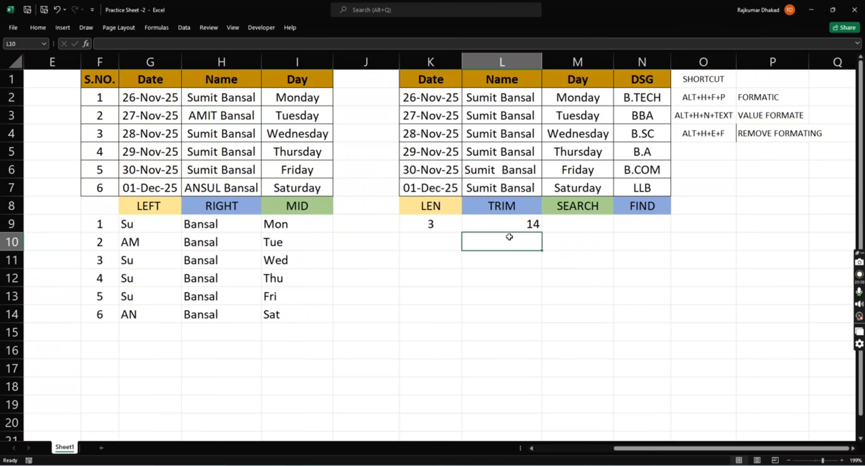
key(Down)
key(Down)
key(Up)
key(Up)
key(Up)
key(Up)
key(Up)
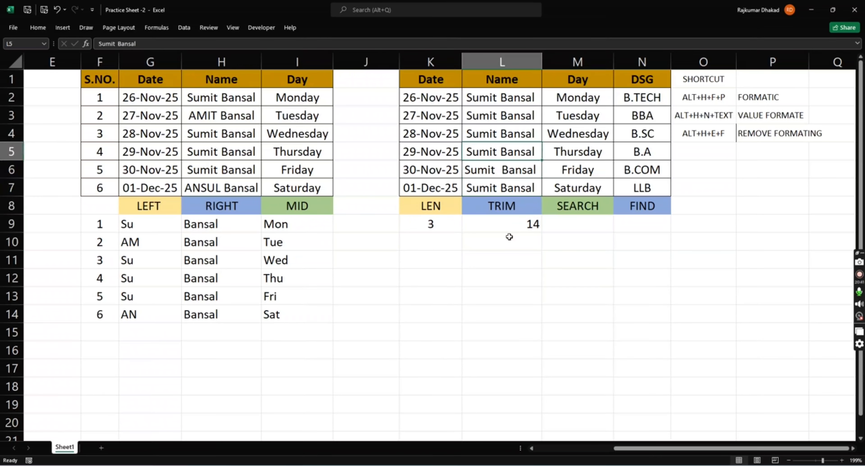
Remove the extra spaces from the name in L6 and check the character count in L9
click(398, 43)
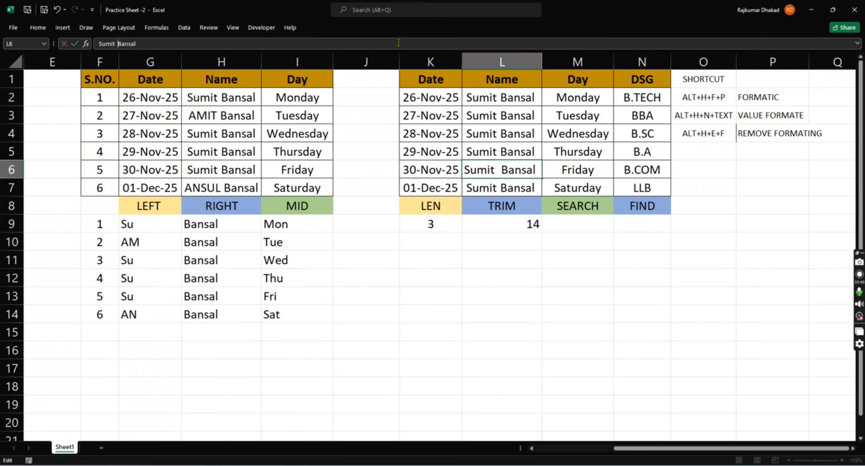
key(BackSpace)
key(Return)
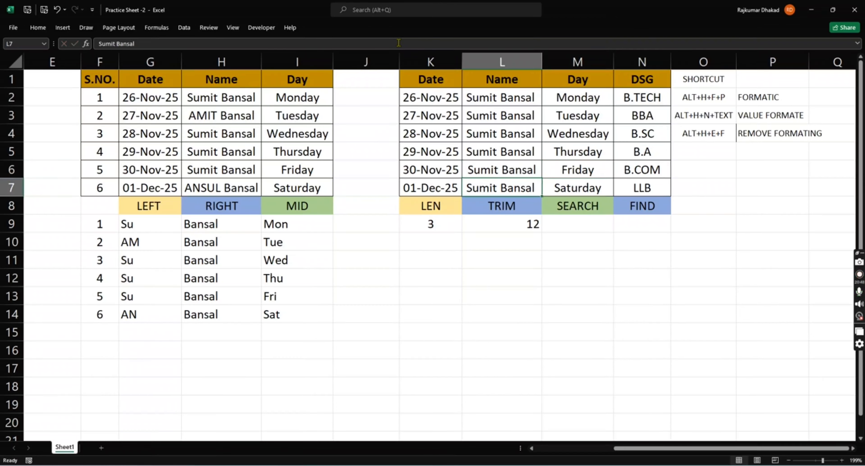
key(Down)
key(Down)
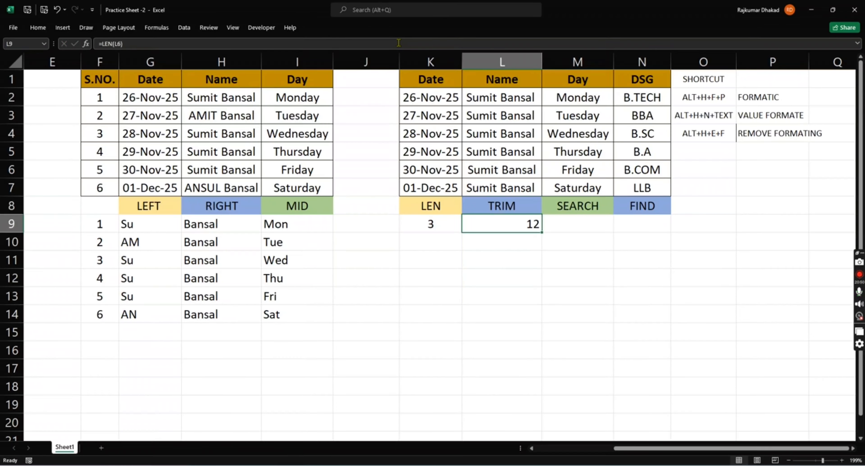
key(Up)
key(Down)
key(Up)
key(Down)
Add an extra space between the two words and one at the end of the name in L6, keeping the LEN formula in L9
key(Up)
key(Up)
key(Up)
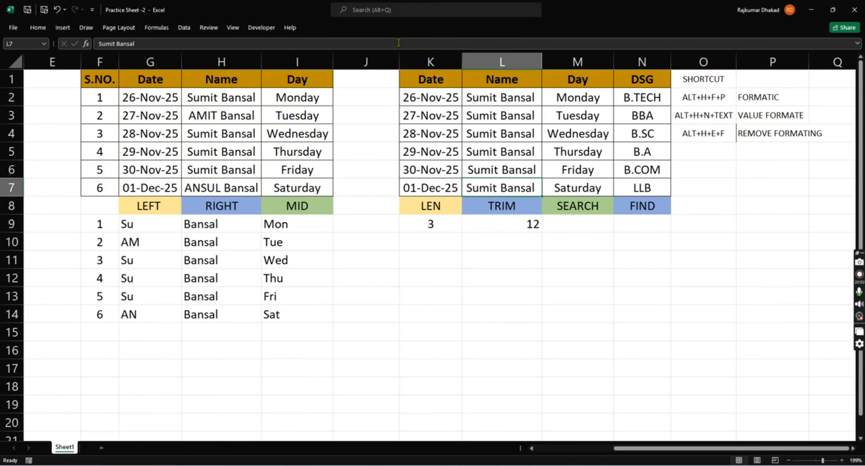
click(252, 45)
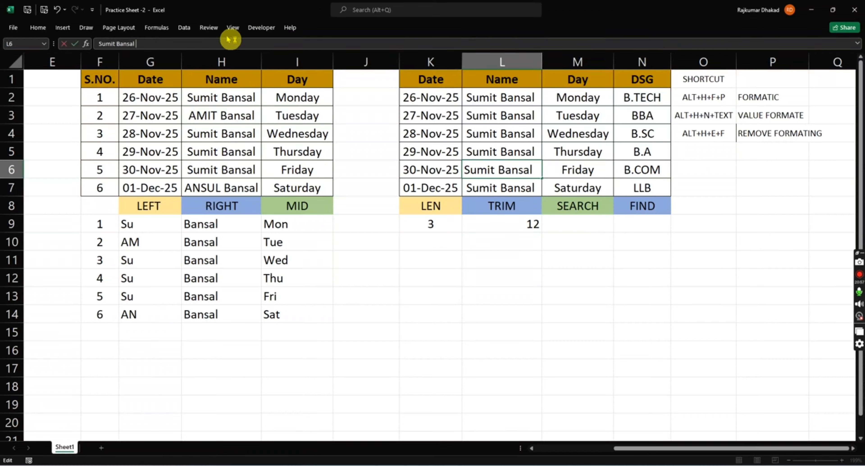
click(117, 43)
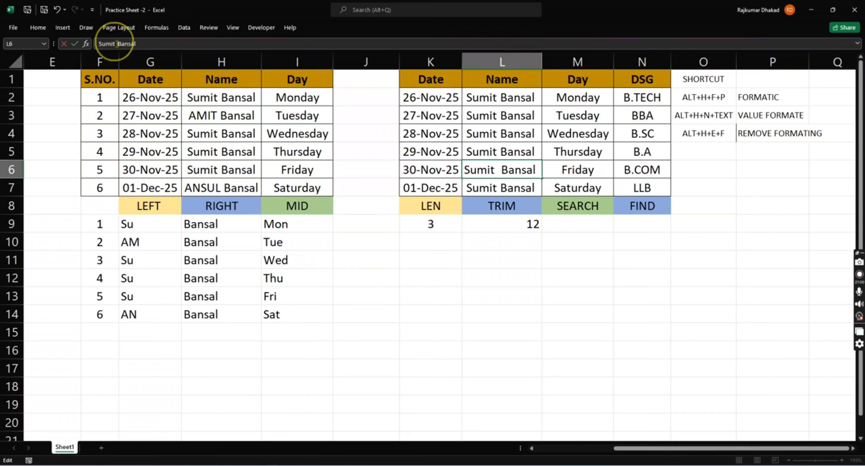
key(Return)
key(Down)
key(Down)
key(Down)
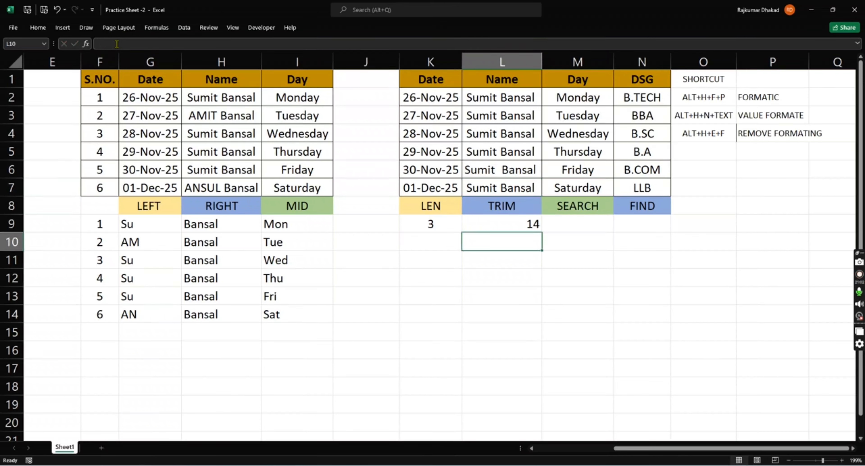
Replace the formula in L9 with =TRIM(L6) to strip the extra spaces from the name
key(Up)
text(=TRIM()
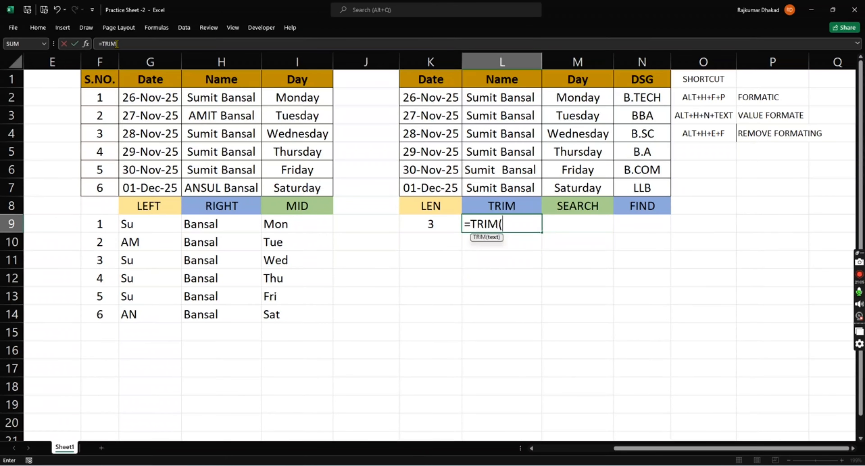
key(Up)
key(Up)
key(Up)
text())
key(Return)
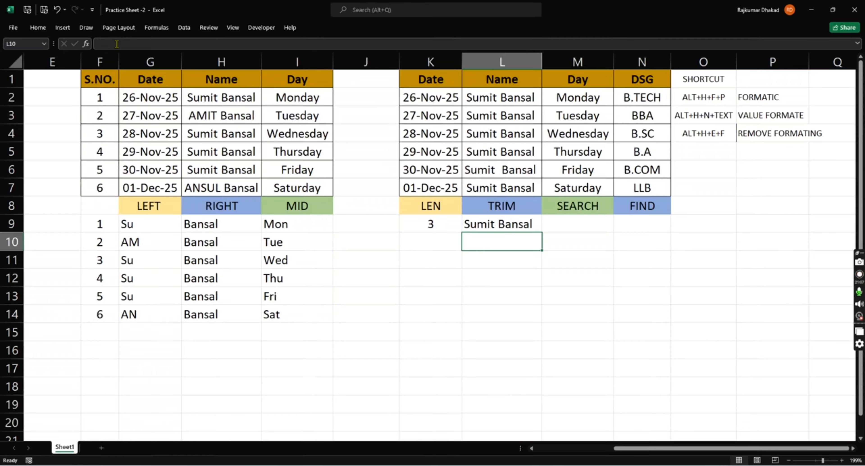
Enter =LEN(L9) in L10 to count the characters of the trimmed name
text(=LEN()
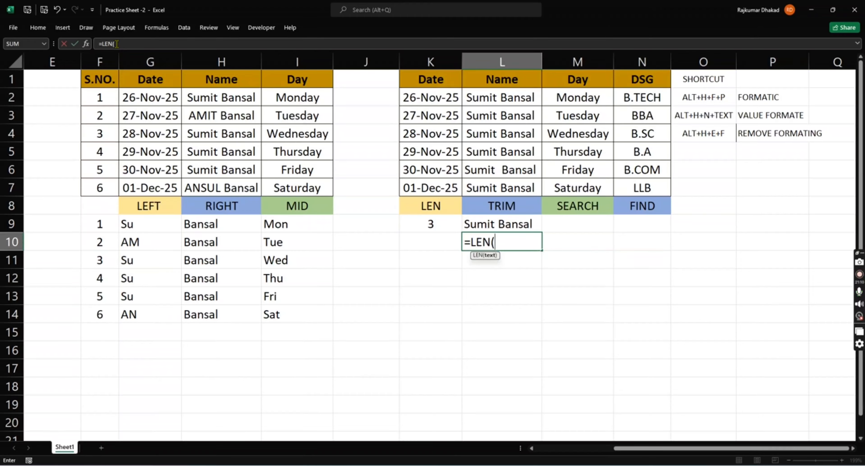
key(Up)
text())
key(Return)
key(Up)
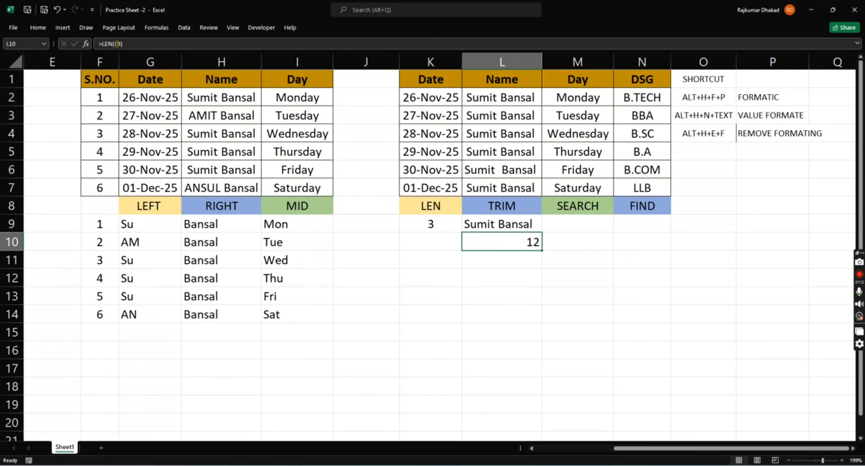
Try the formula =SEARCH(M,M2,1) in M9 without quotation marks around the search text, and clear the cell
key(Right)
key(Up)
text(=SEARCH()
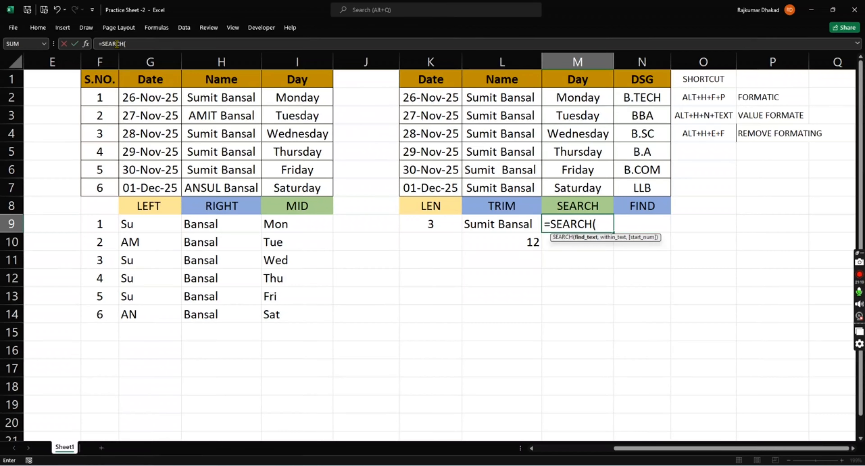
text(M)
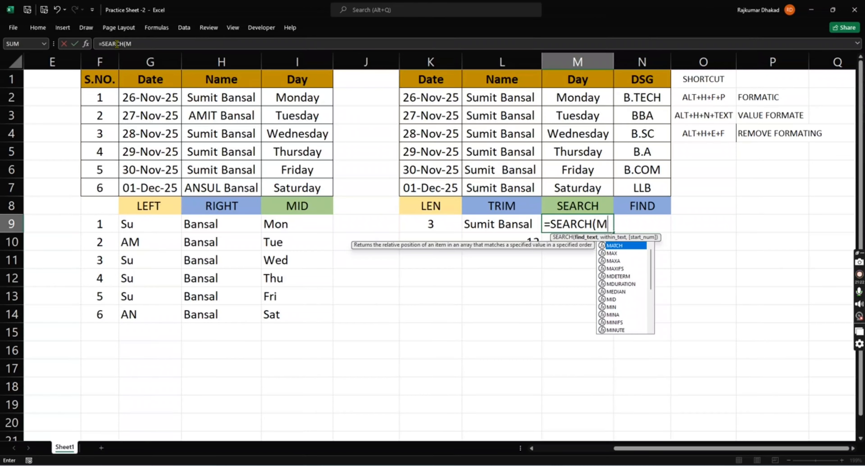
text(,)
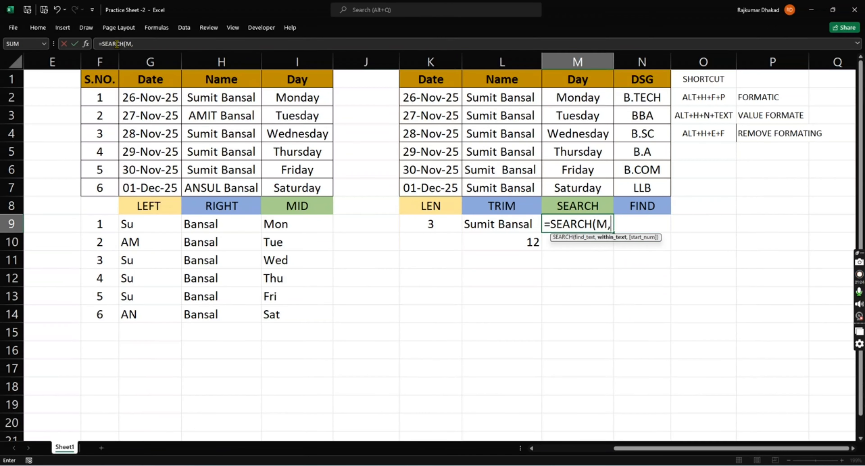
key(Up)
key(Up)
key(Up)
key(Up)
key(Up)
key(Up)
key(Up)
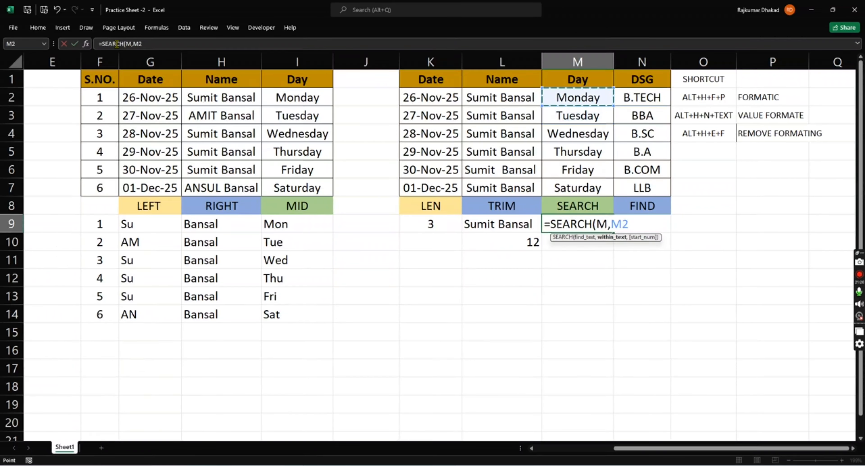
text(,)
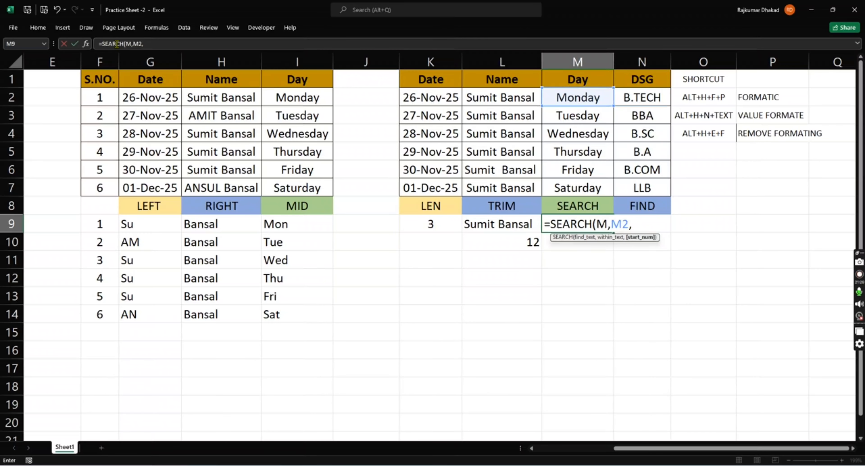
text(1))
key(ctrl+Return)
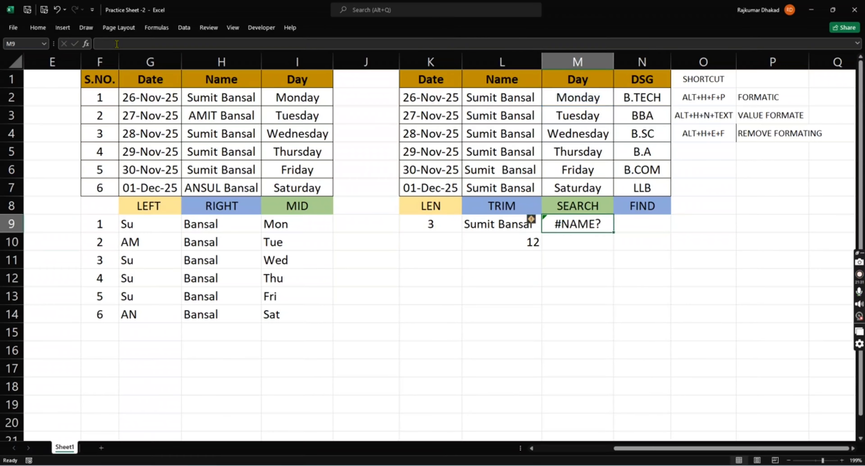
key(Delete)
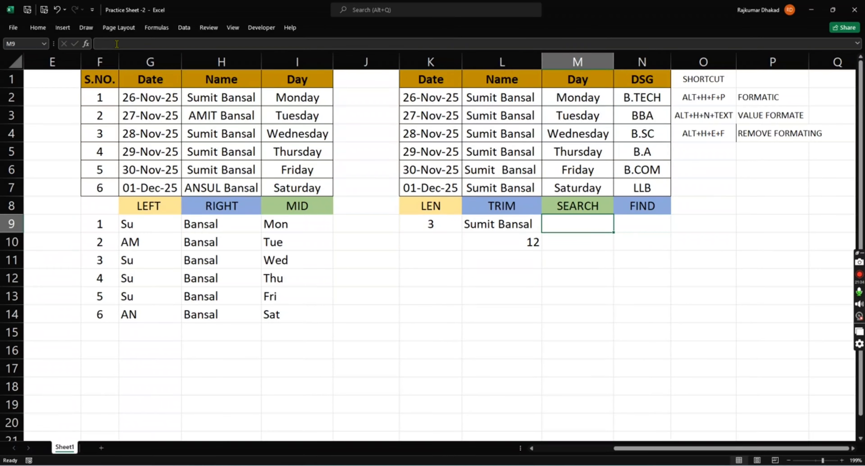
Begin a new SEARCH formula in M9, under the SEARCH heading
text(=)
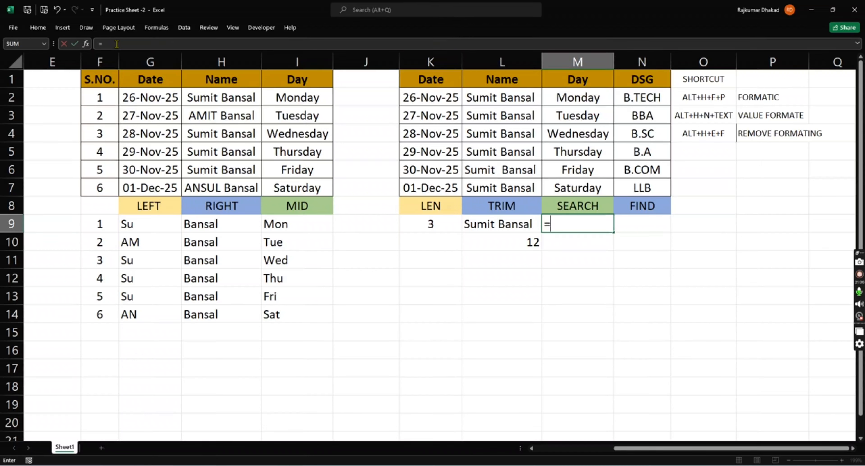
text(S)
key(BackSpace)
text(SEAR)
key(Tab)
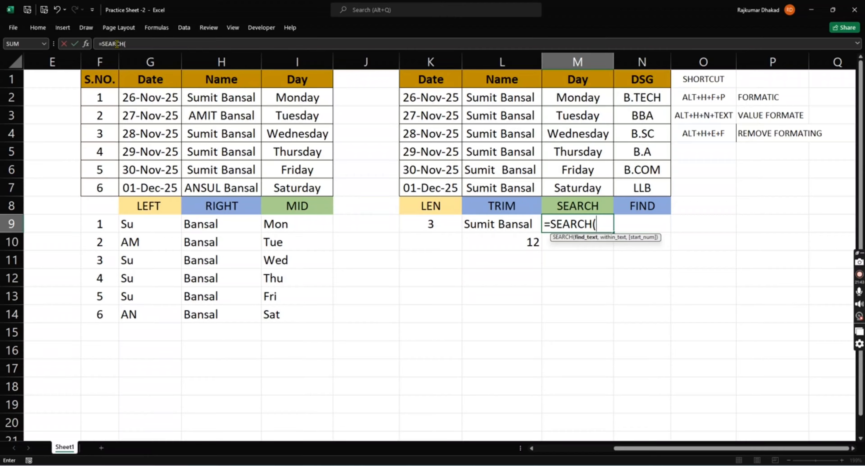
text(MONDAU\\\)
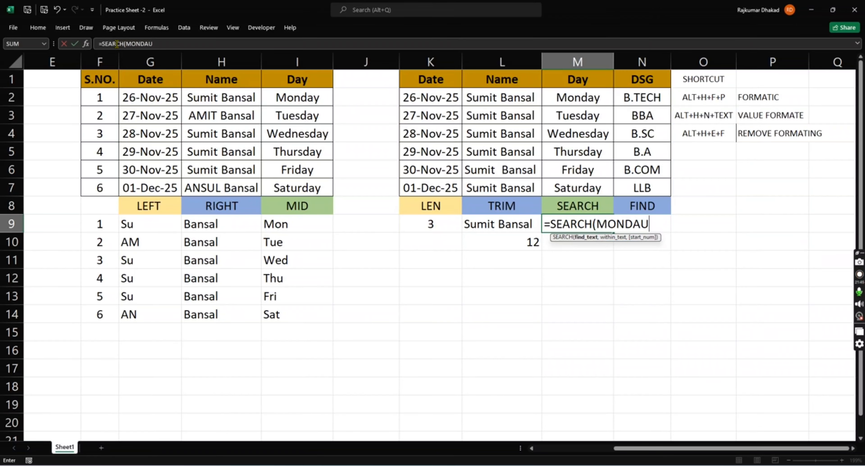
key(BackSpace)
key(BackSpace)
key(BackSpace)
key(BackSpace)
key(BackSpace)
key(BackSpace)
key(BackSpace)
key(BackSpace)
key(BackSpace)
key(BackSpace)
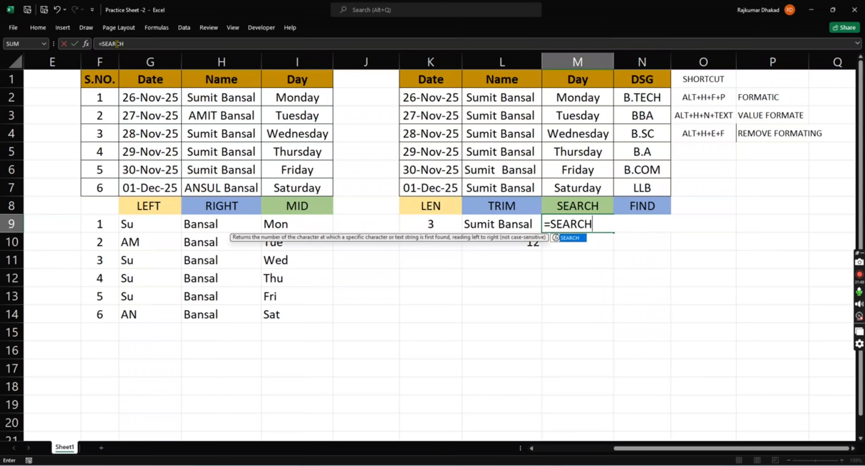
key(Tab)
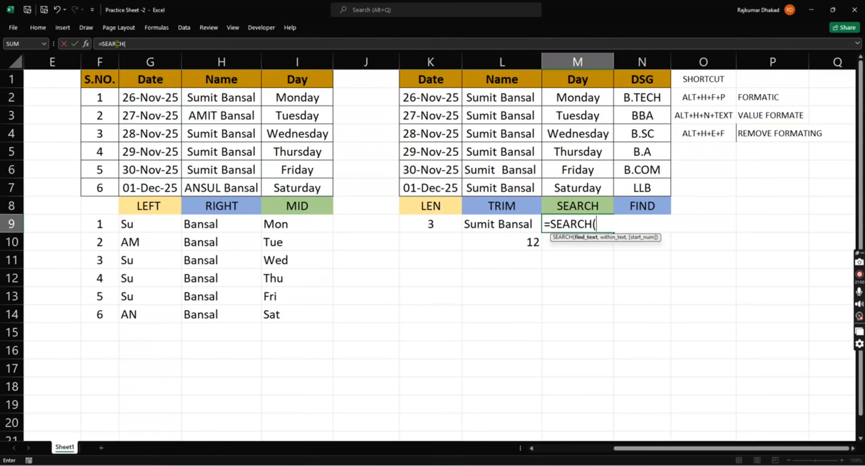
Complete the formula in M9 as =SEARCH("M",M2,1) to locate the letter M in the first day name
text("M",)
key(Up)
key(Up)
key(Up)
key(Up)
key(Up)
key(Up)
key(Up)
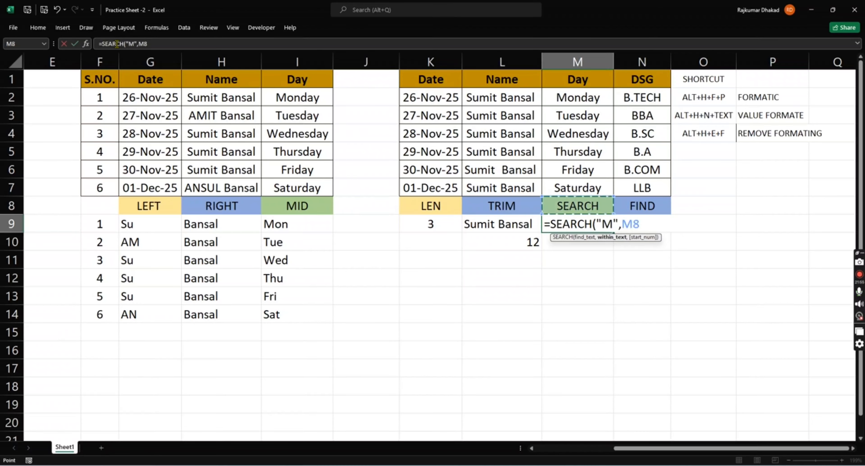
text(,1)
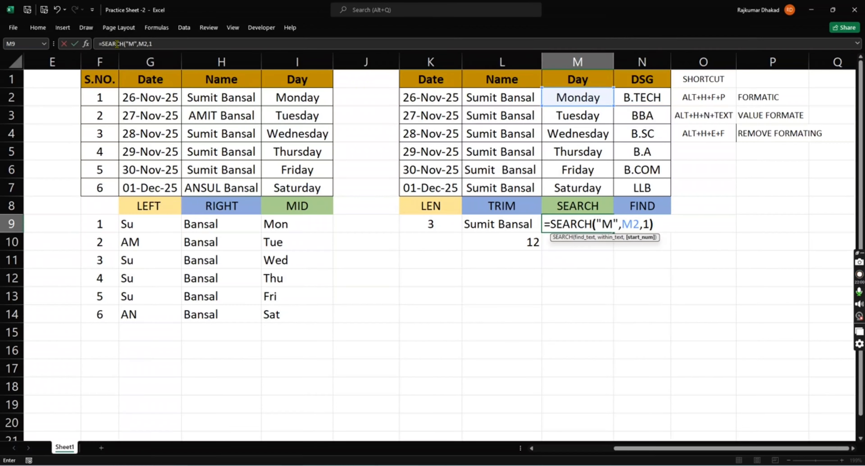
text())
key(Return)
key(Up)
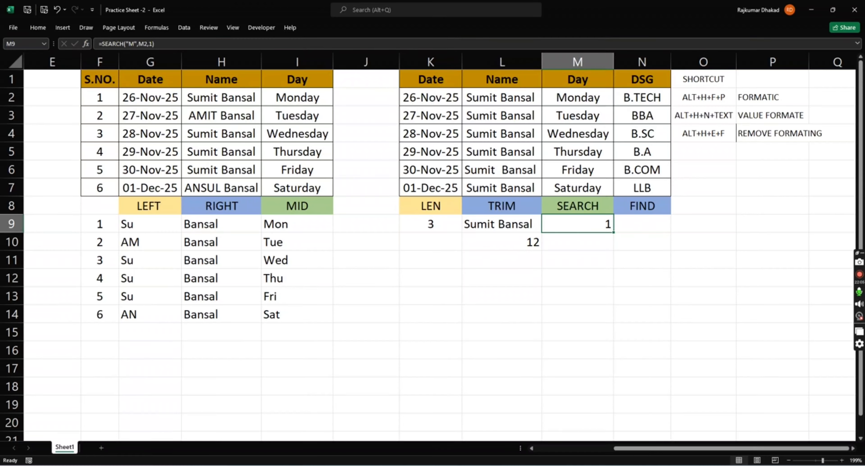
Change the search text in the M9 formula from "M" to "D"
click(134, 43)
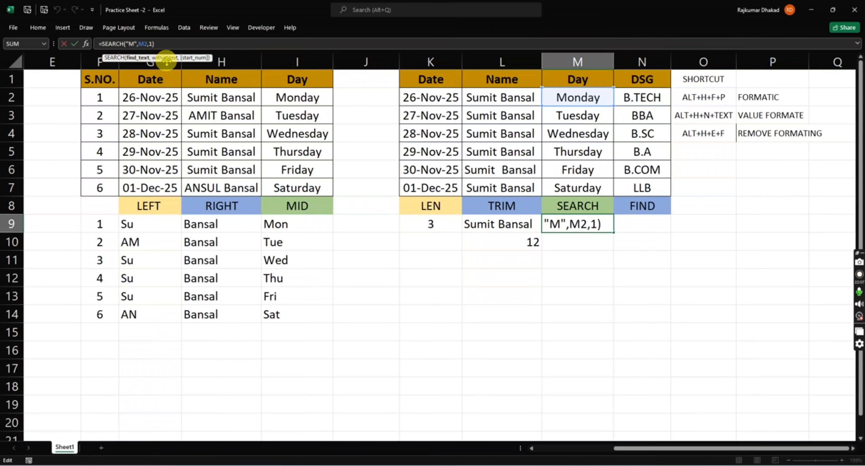
key(BackSpace)
text(D)
key(Return)
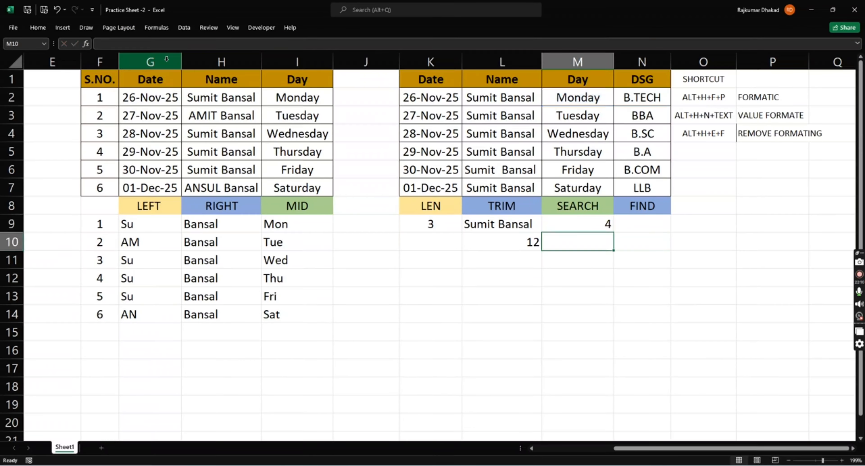